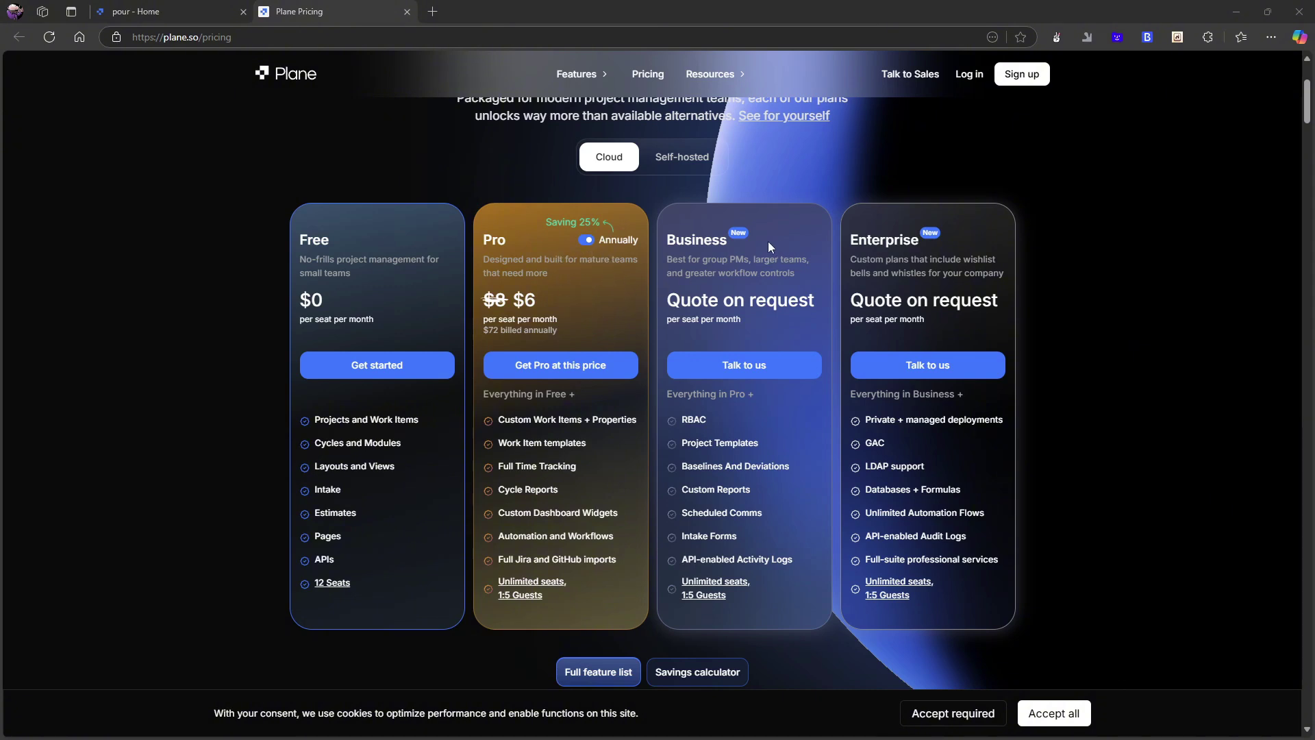
Compare the Cloud and Self-hosted versions of Plane's pricing plans, including their seat and user limits.
click(683, 157)
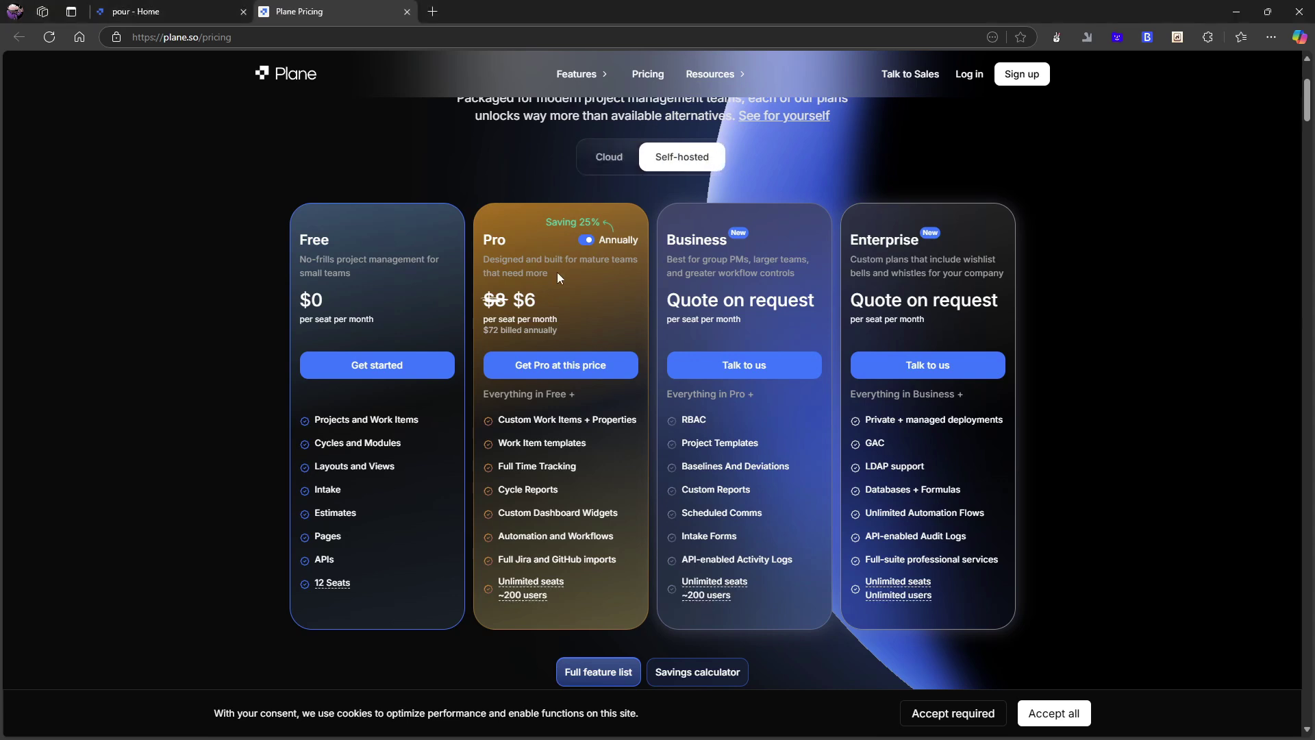
click(612, 163)
click(681, 165)
click(634, 158)
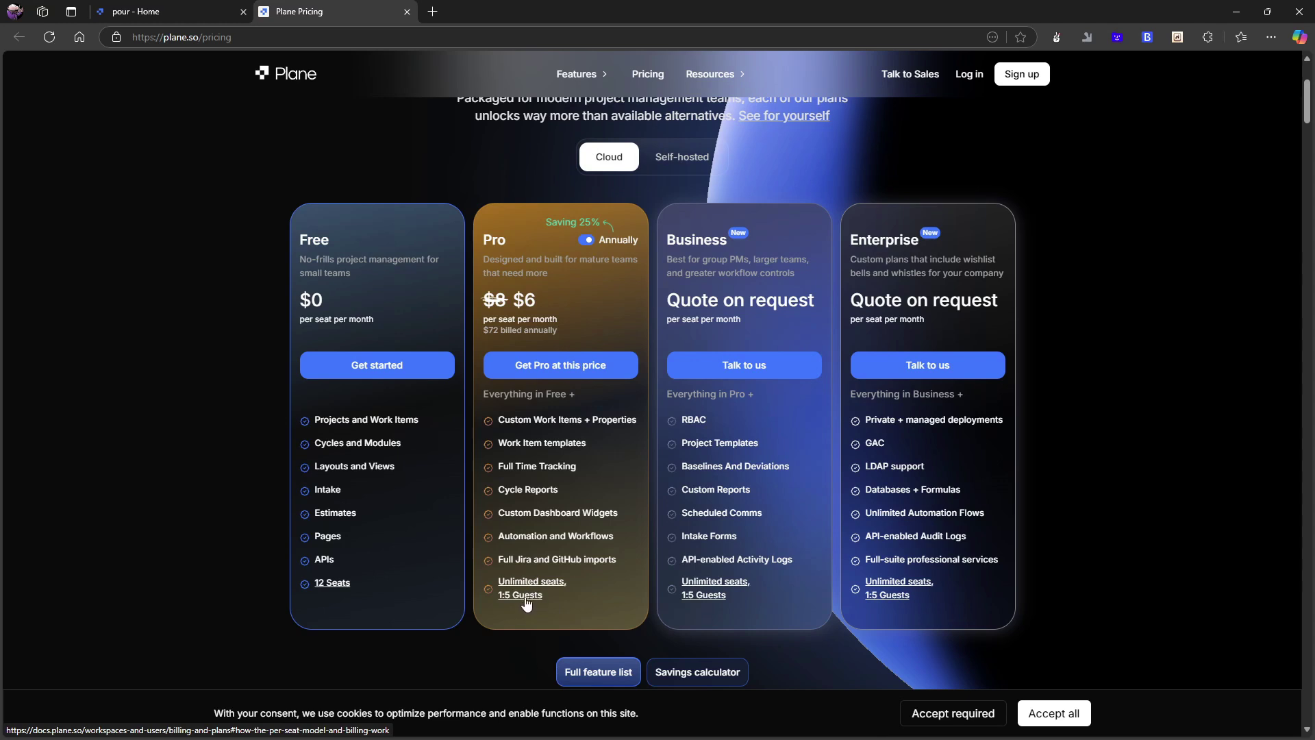
click(718, 160)
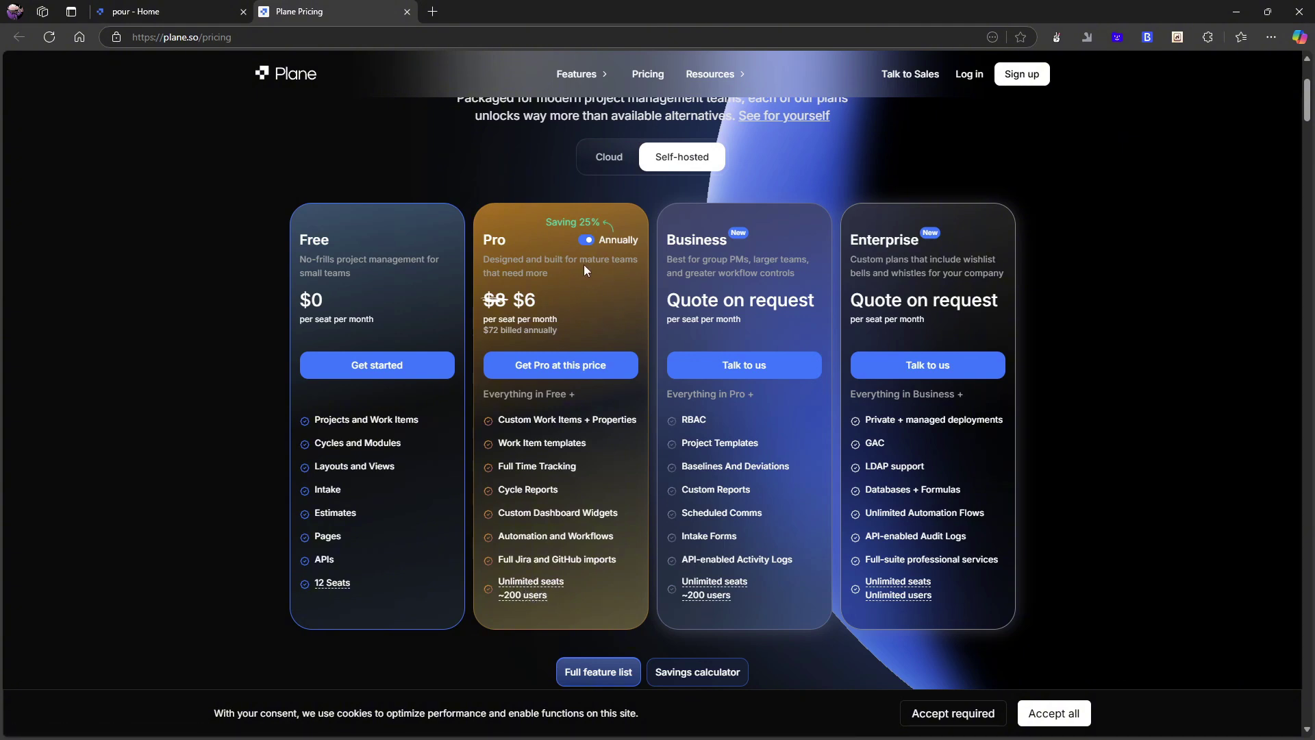
scroll(614, 285, up, 2)
scroll(603, 326, down, 3)
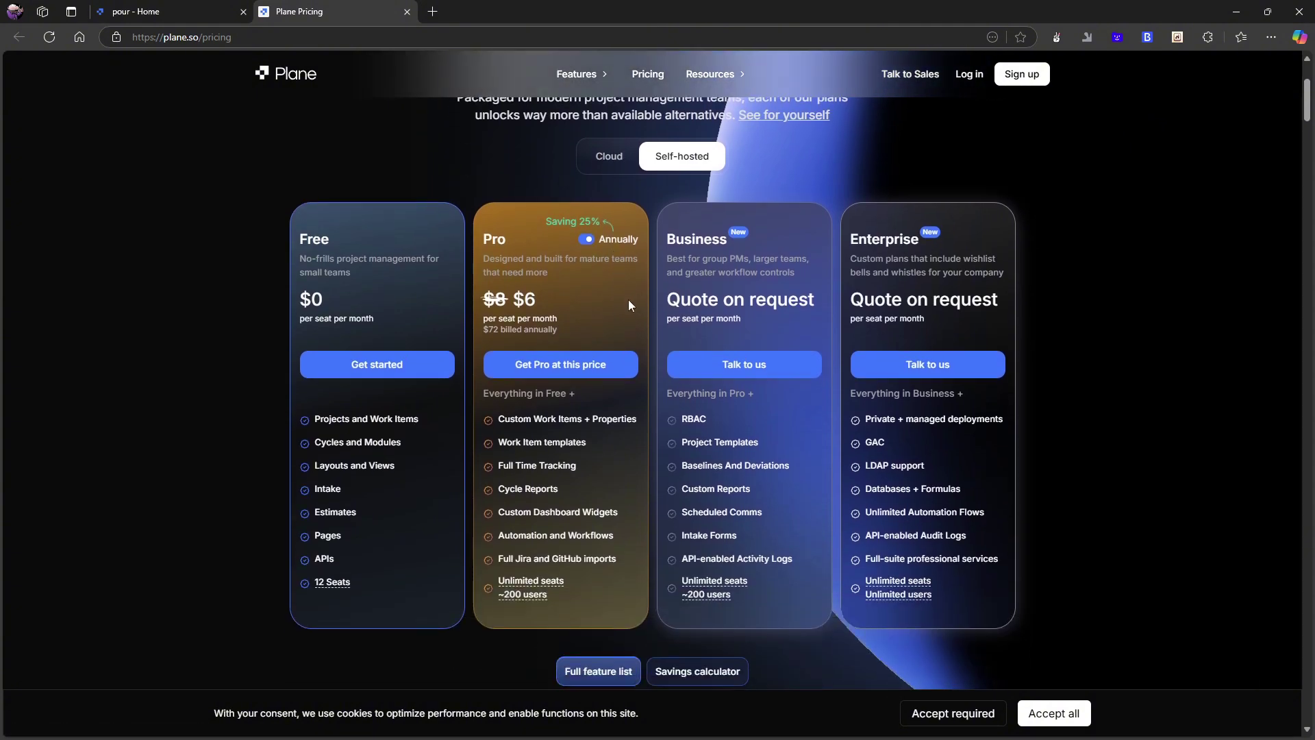
scroll(631, 305, down, 1)
scroll(665, 480, up, 1)
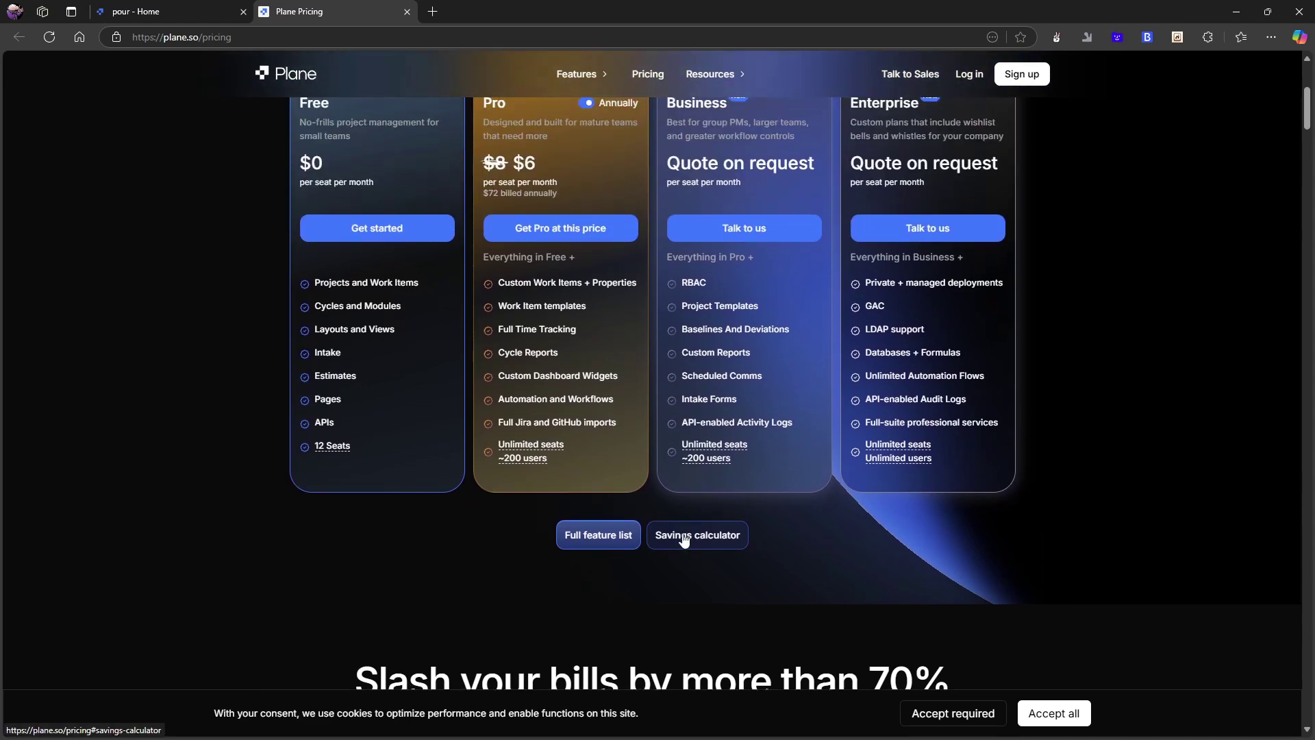
Open the savings calculator and set the number of members to 5000.
click(686, 536)
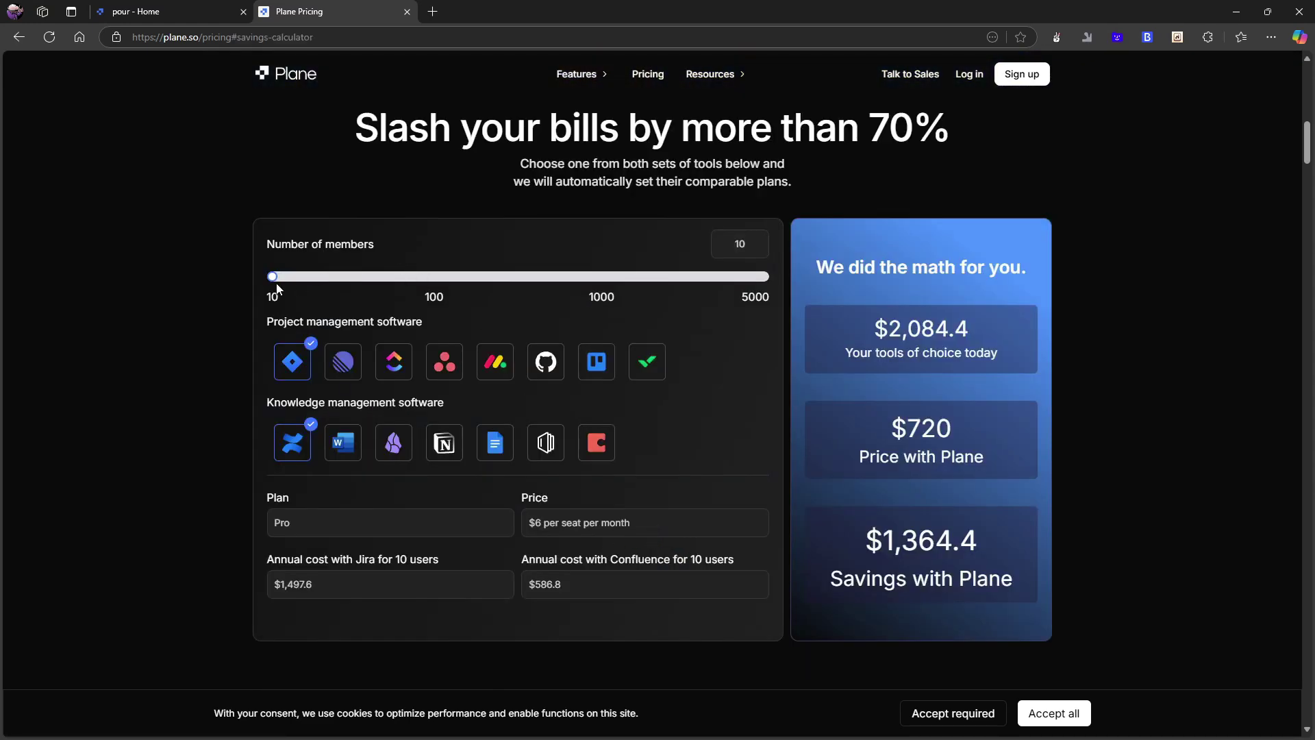
drag(272, 279, 759, 296)
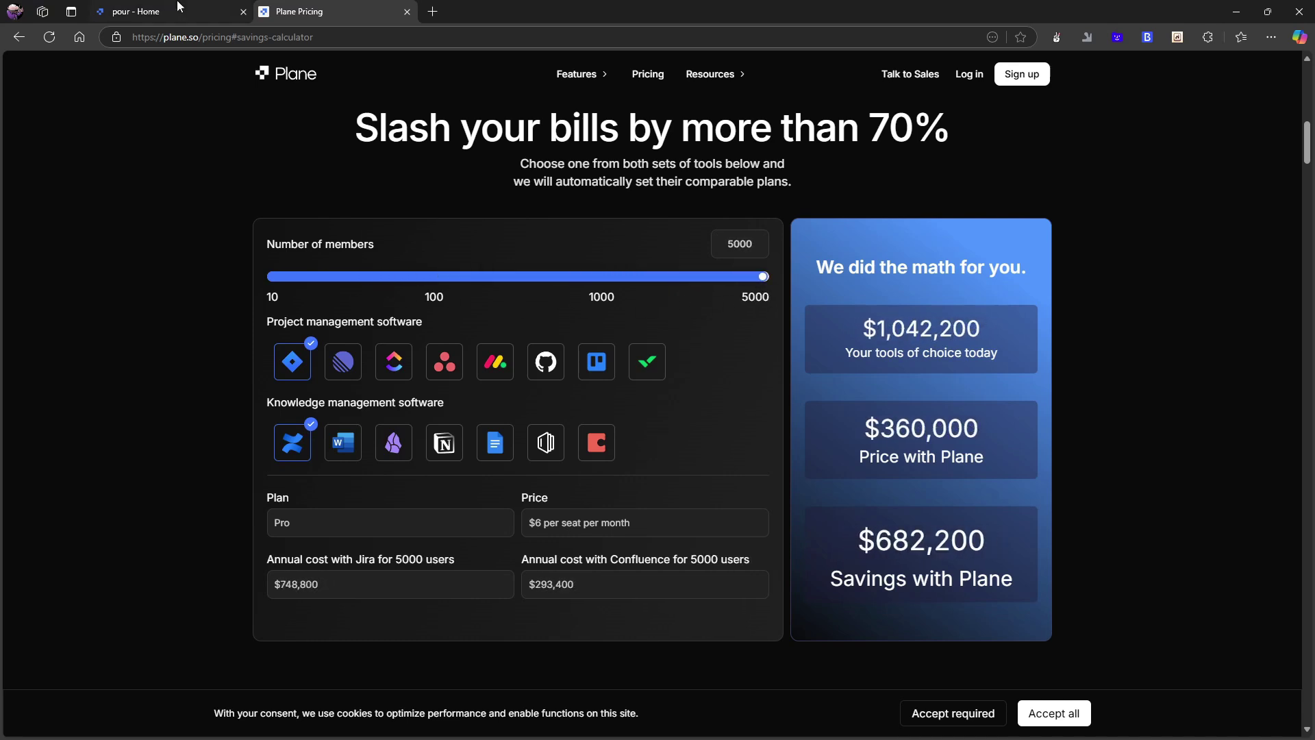
Create a public project named "test project" from the workspace home page, leaving its lead unassigned.
click(195, 19)
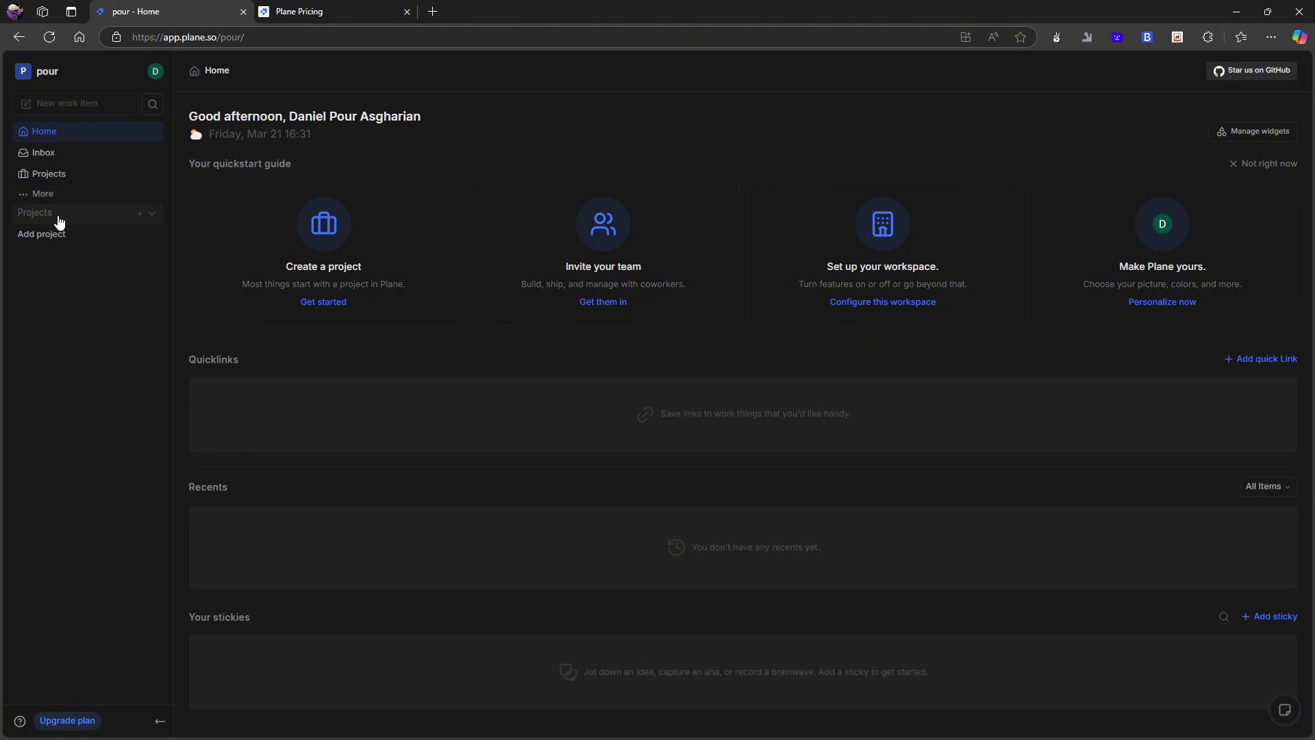
click(320, 302)
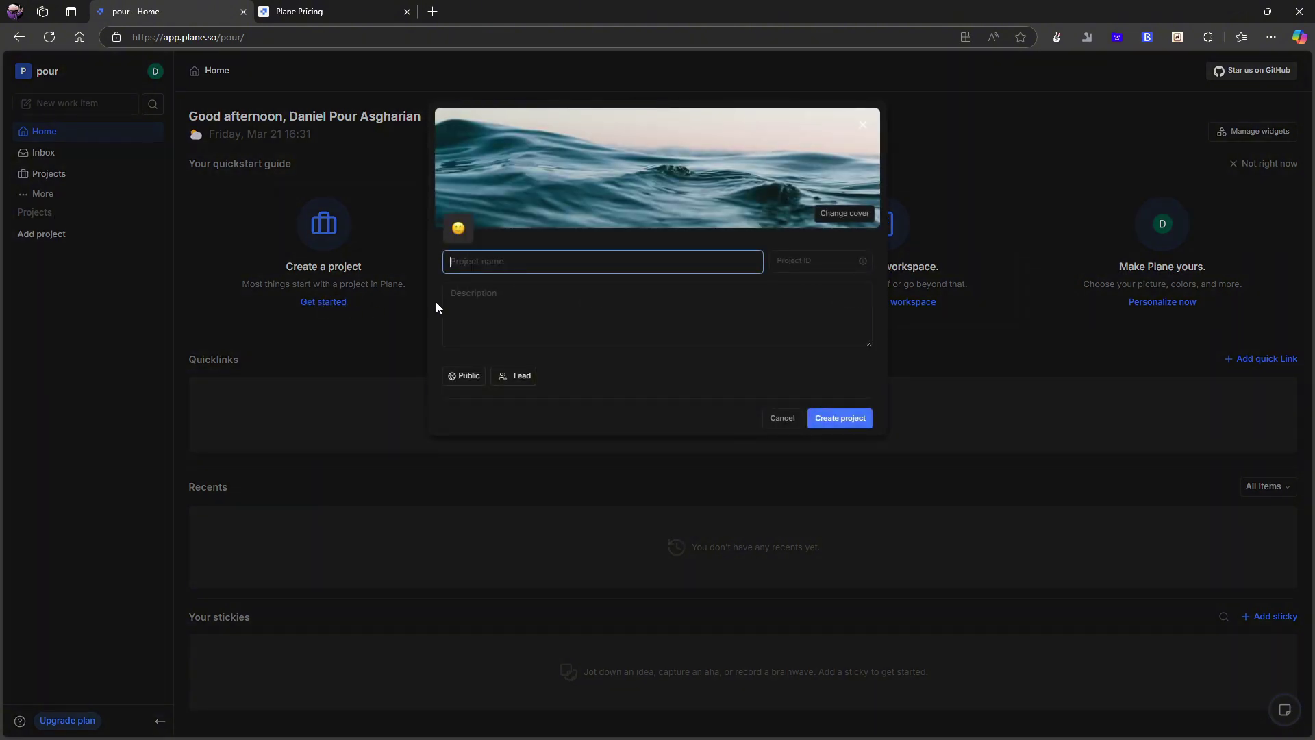
text(test project)
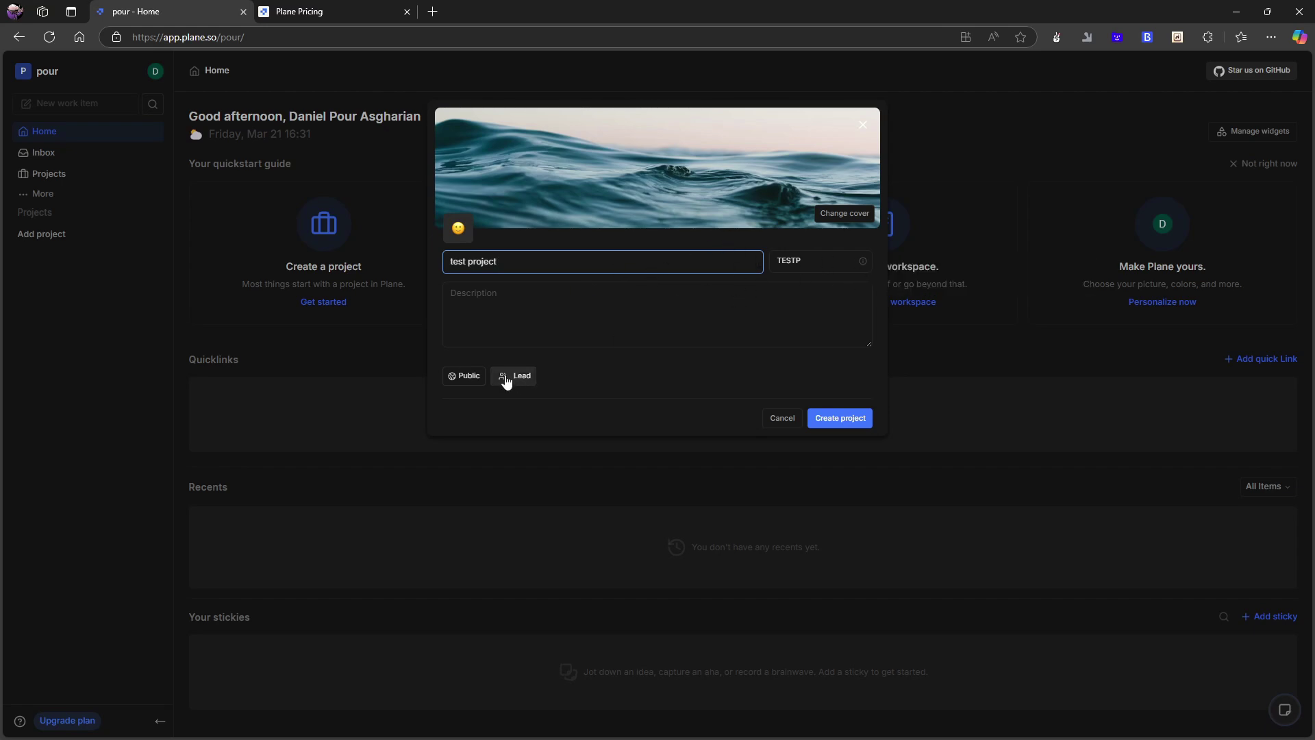
click(472, 379)
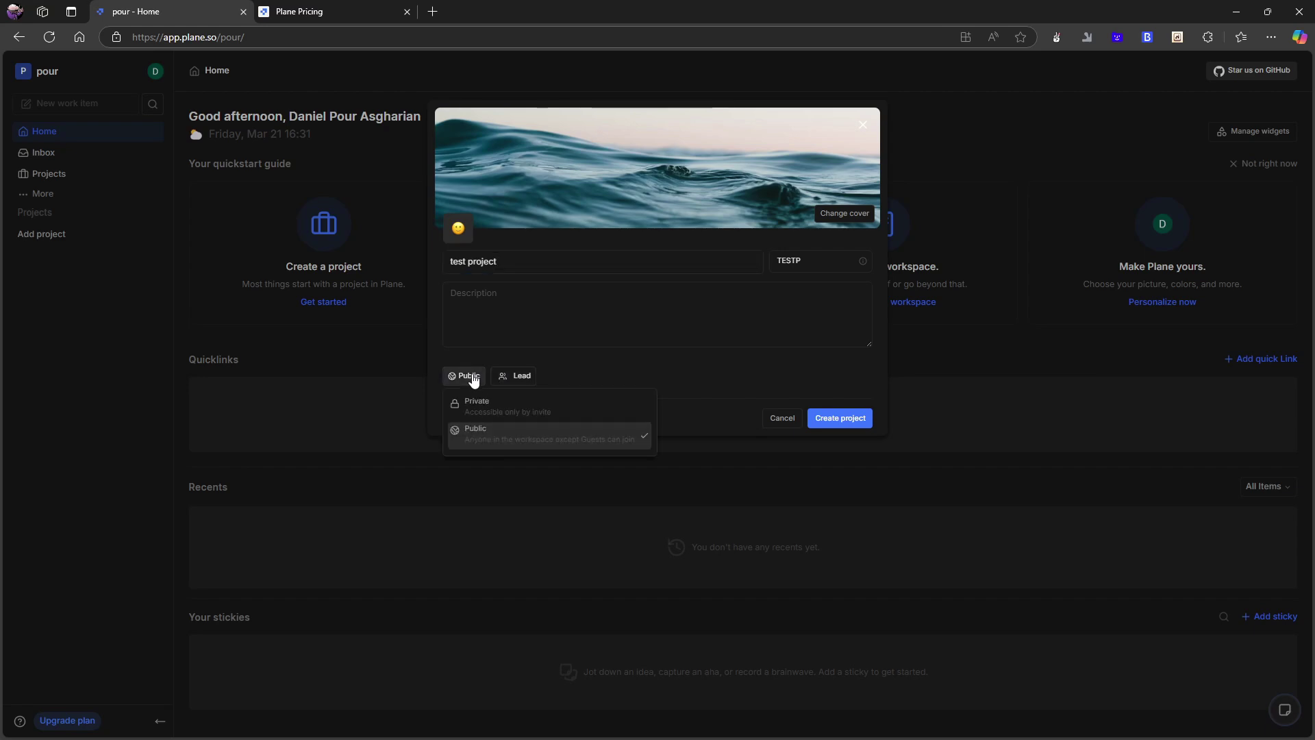
click(518, 381)
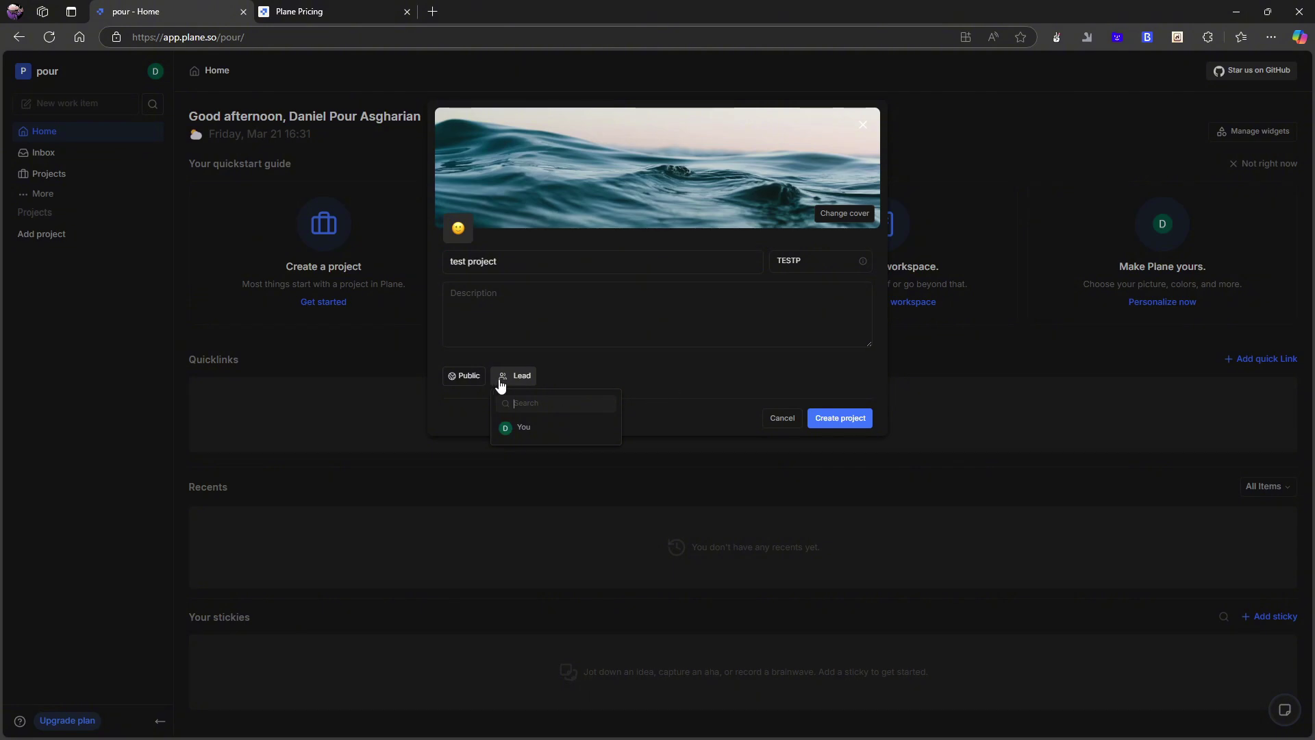
click(652, 373)
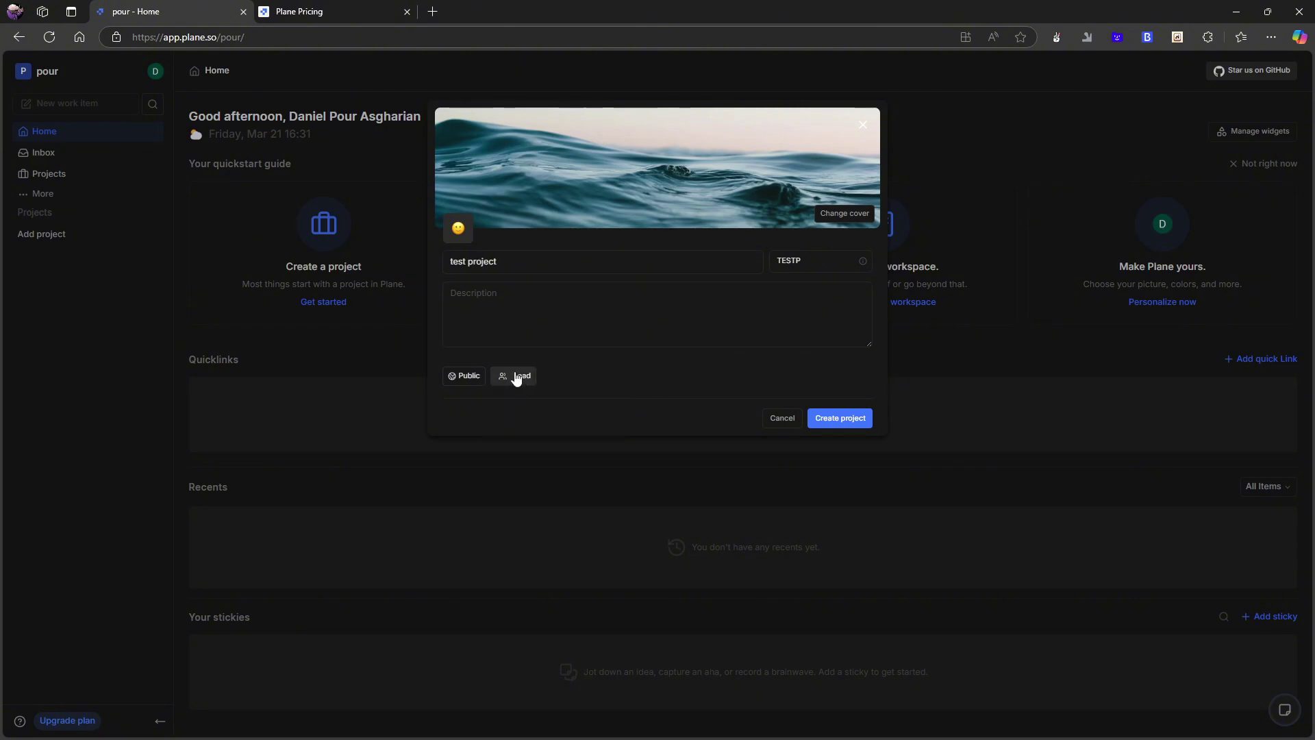
click(840, 419)
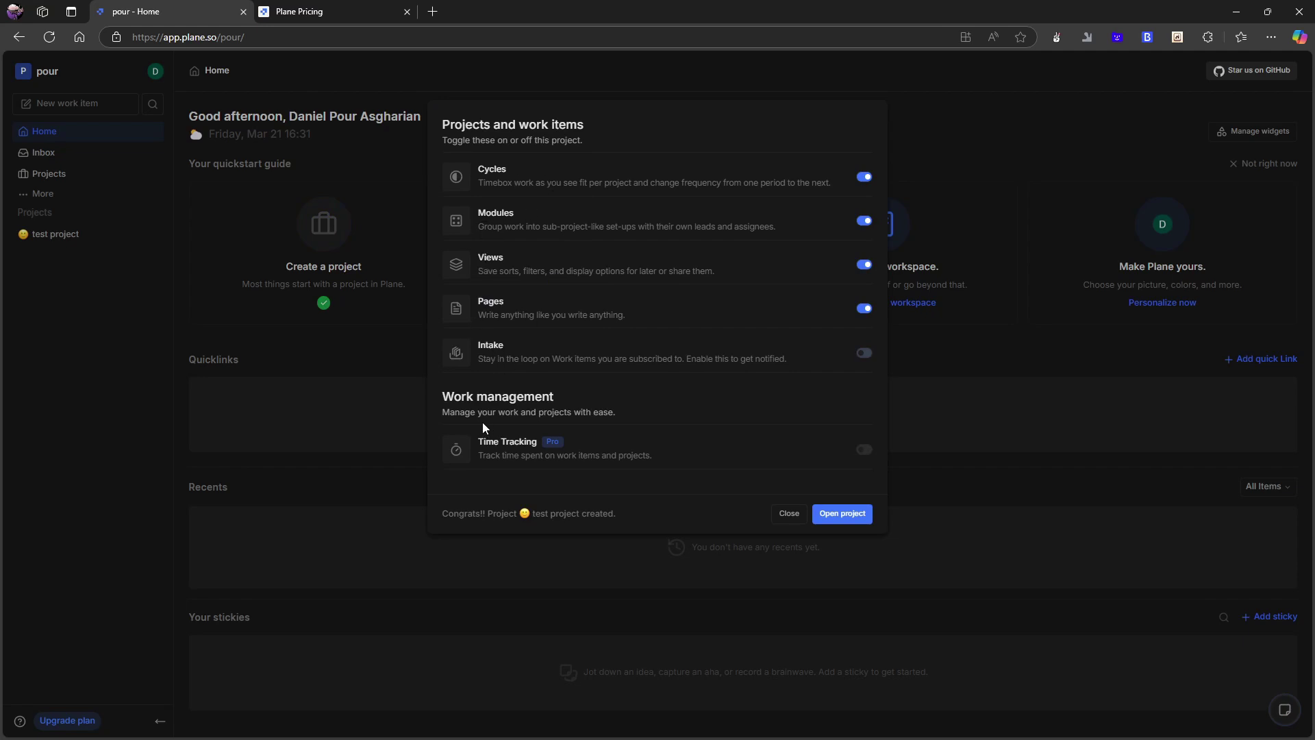
Enable the Intake feature for the new project and open the project.
click(864, 353)
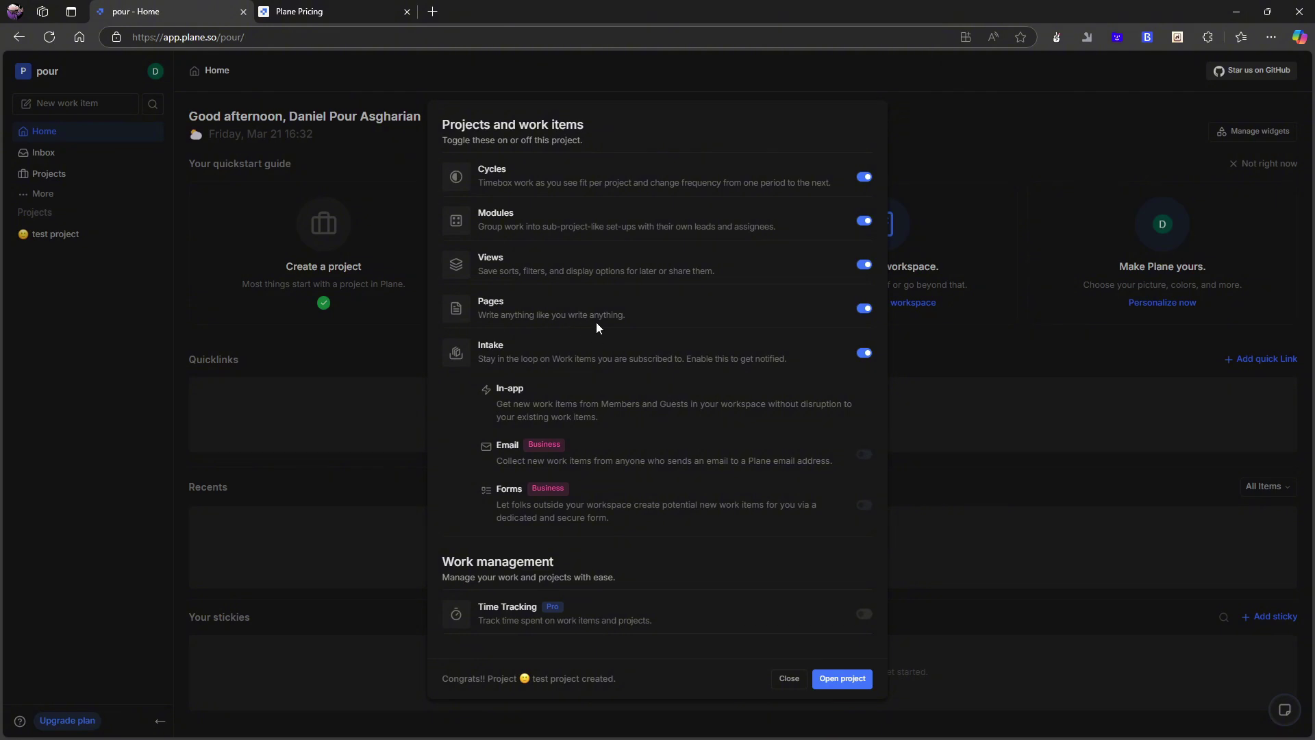
click(312, 14)
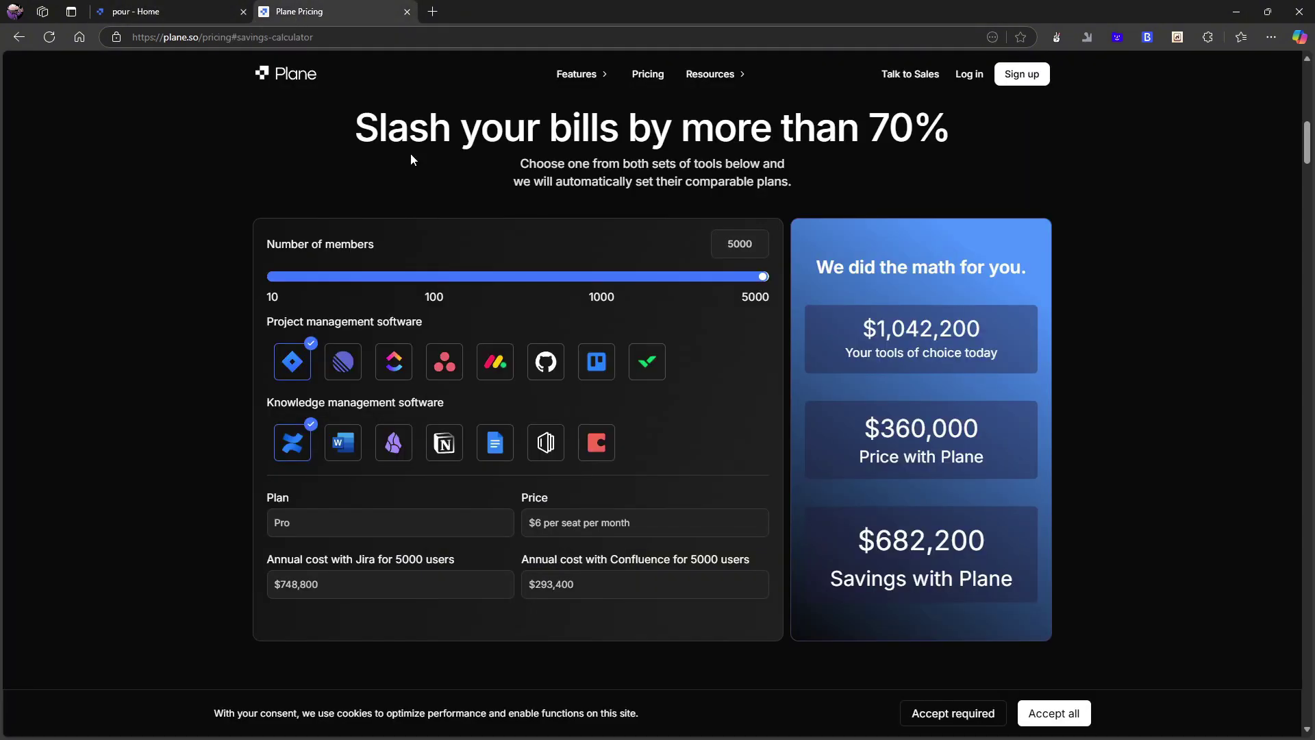
click(165, 7)
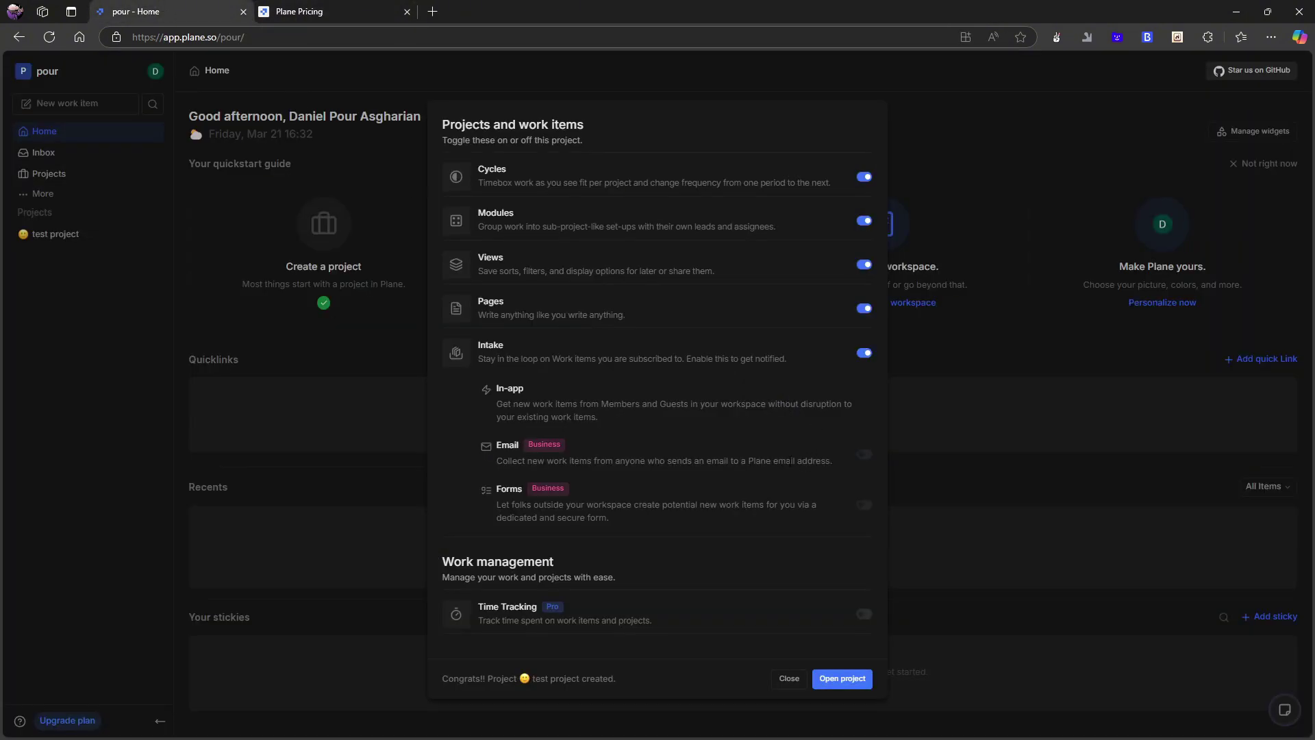
click(841, 679)
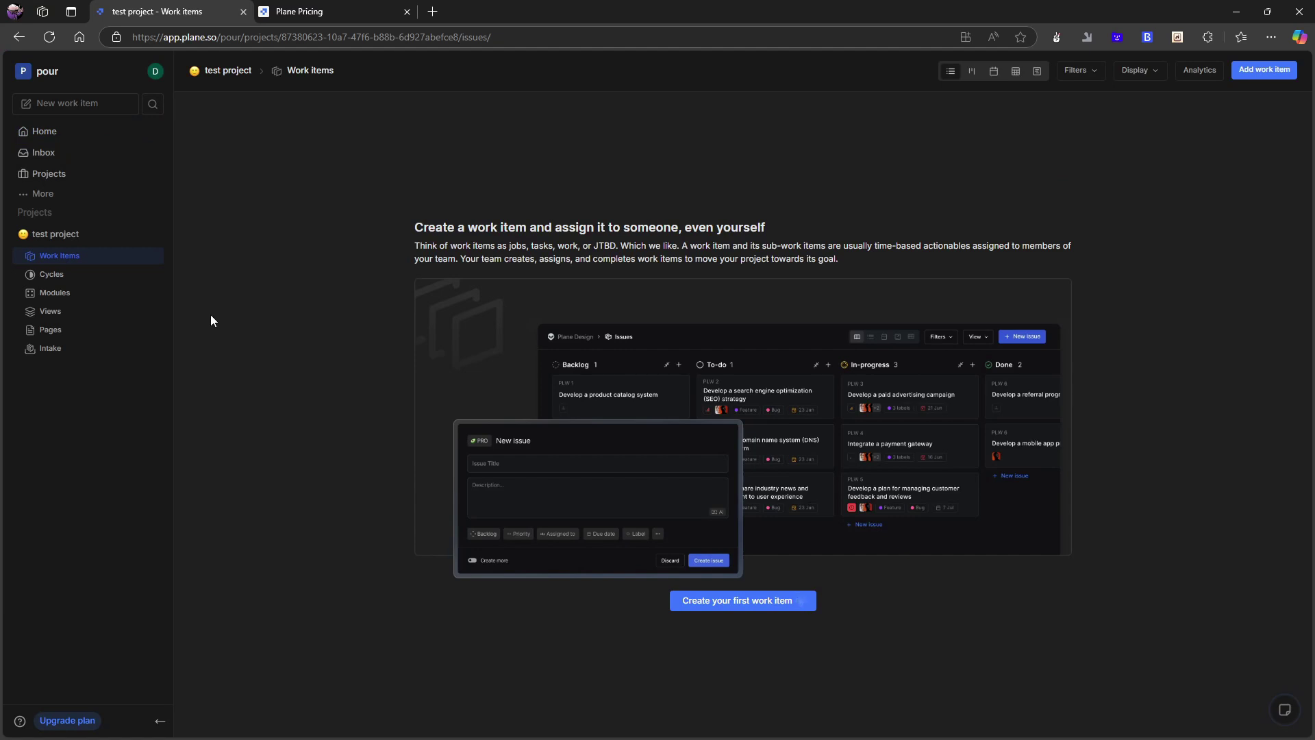
Start the project's first work item with the title "something i need to do" and begin its description.
click(738, 603)
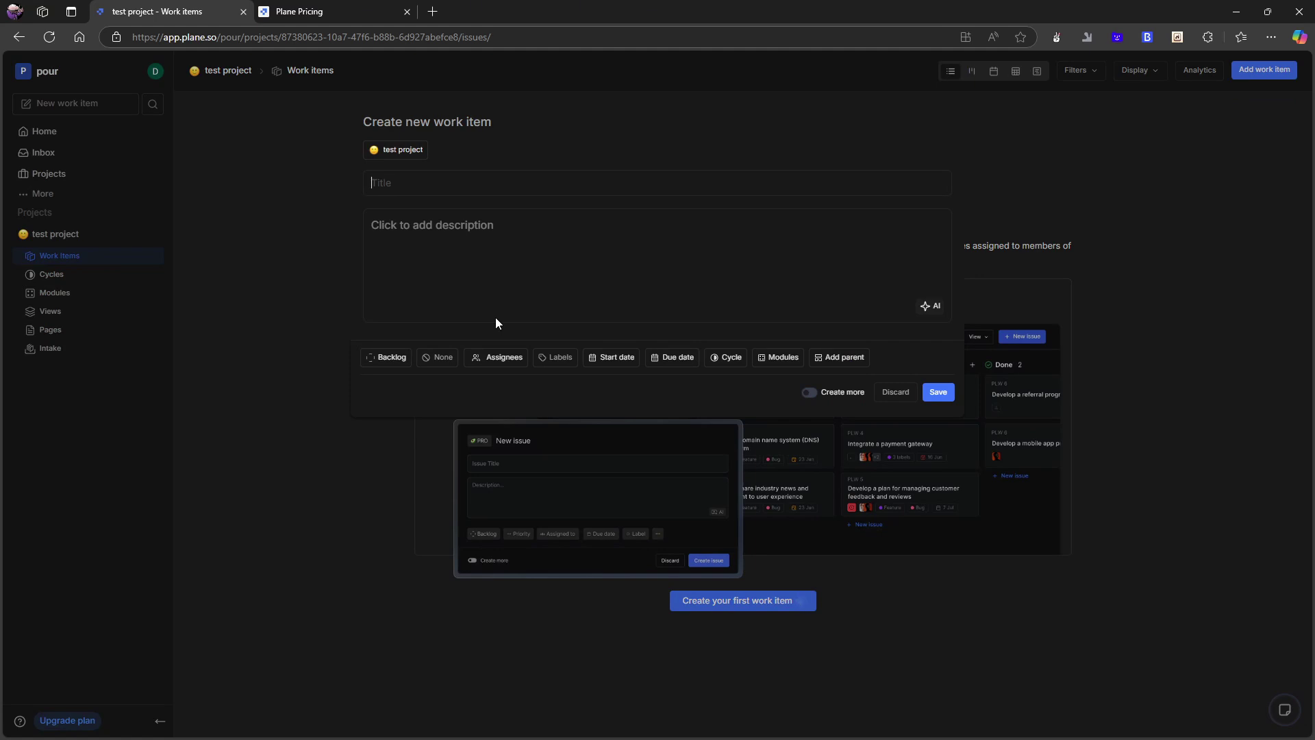
text(something i need to do)
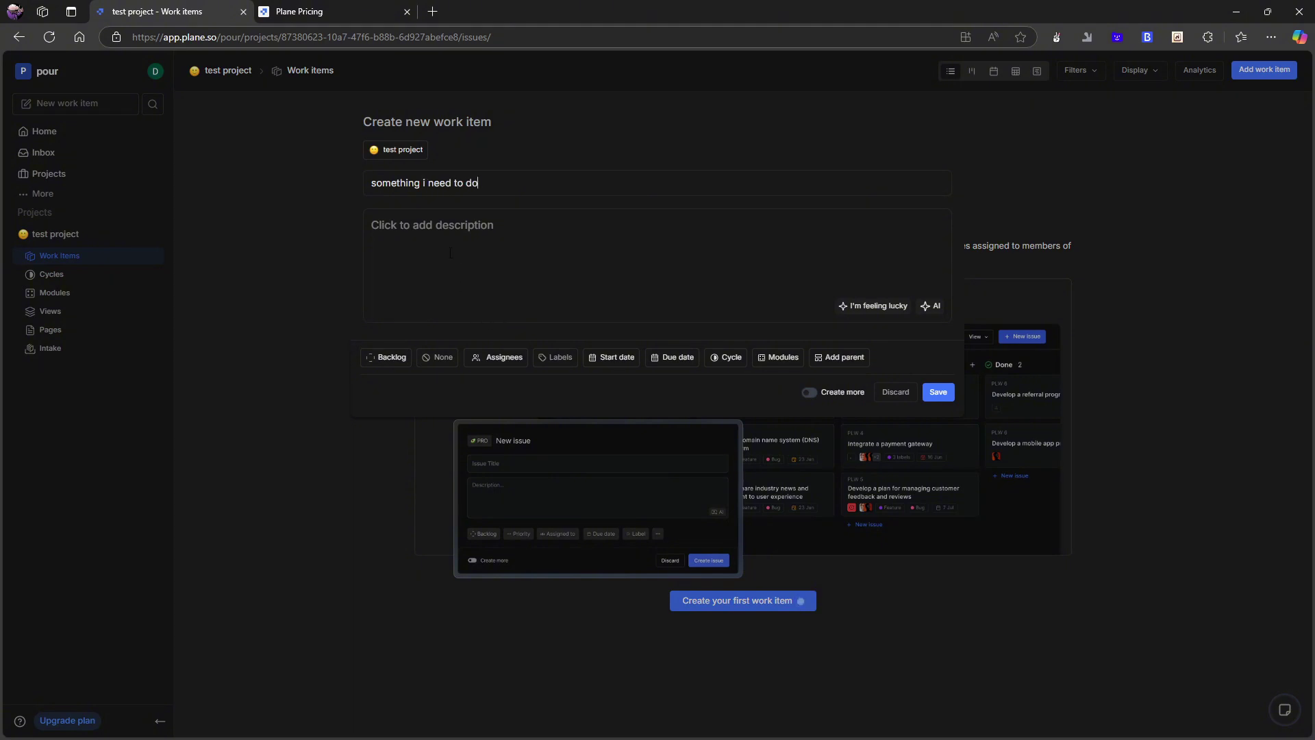
click(564, 264)
Examine the slash commands available in the work item's description, from headings and lists to background colors.
text(/)
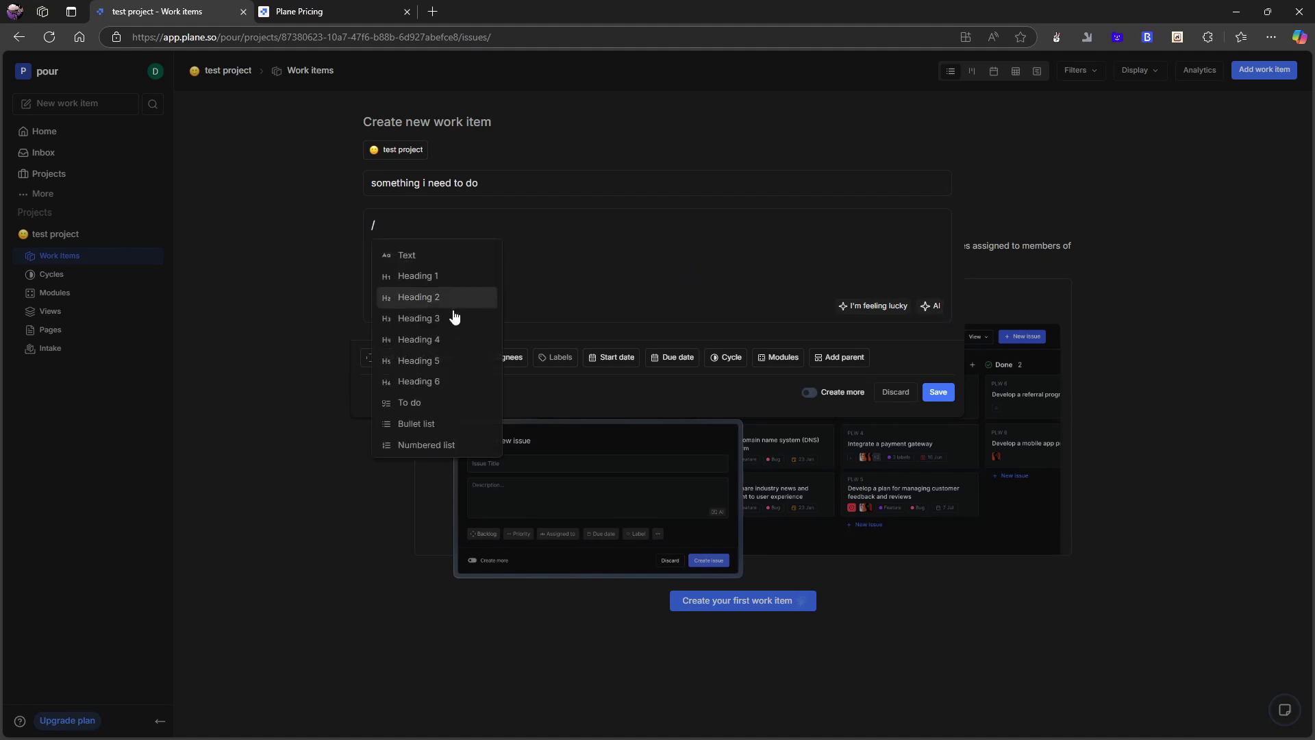
scroll(449, 343, down, 3)
scroll(442, 383, down, 5)
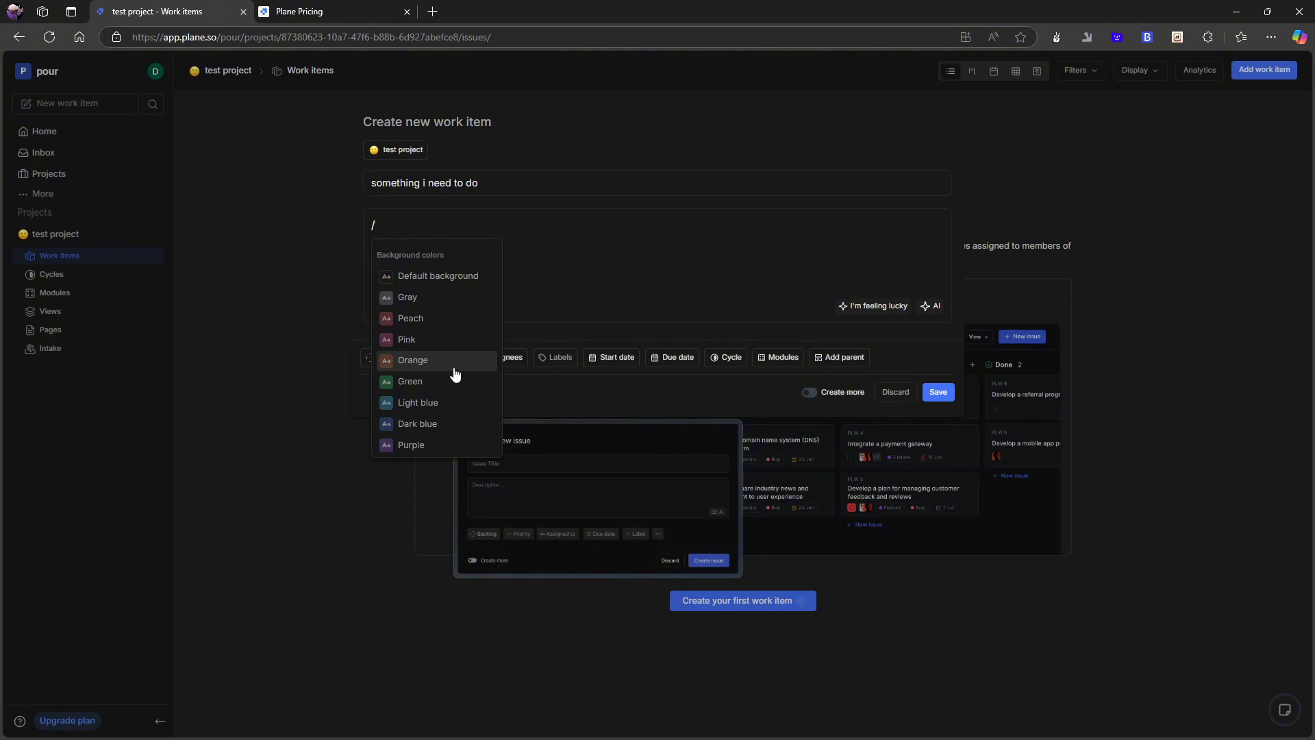
scroll(442, 379, up, 8)
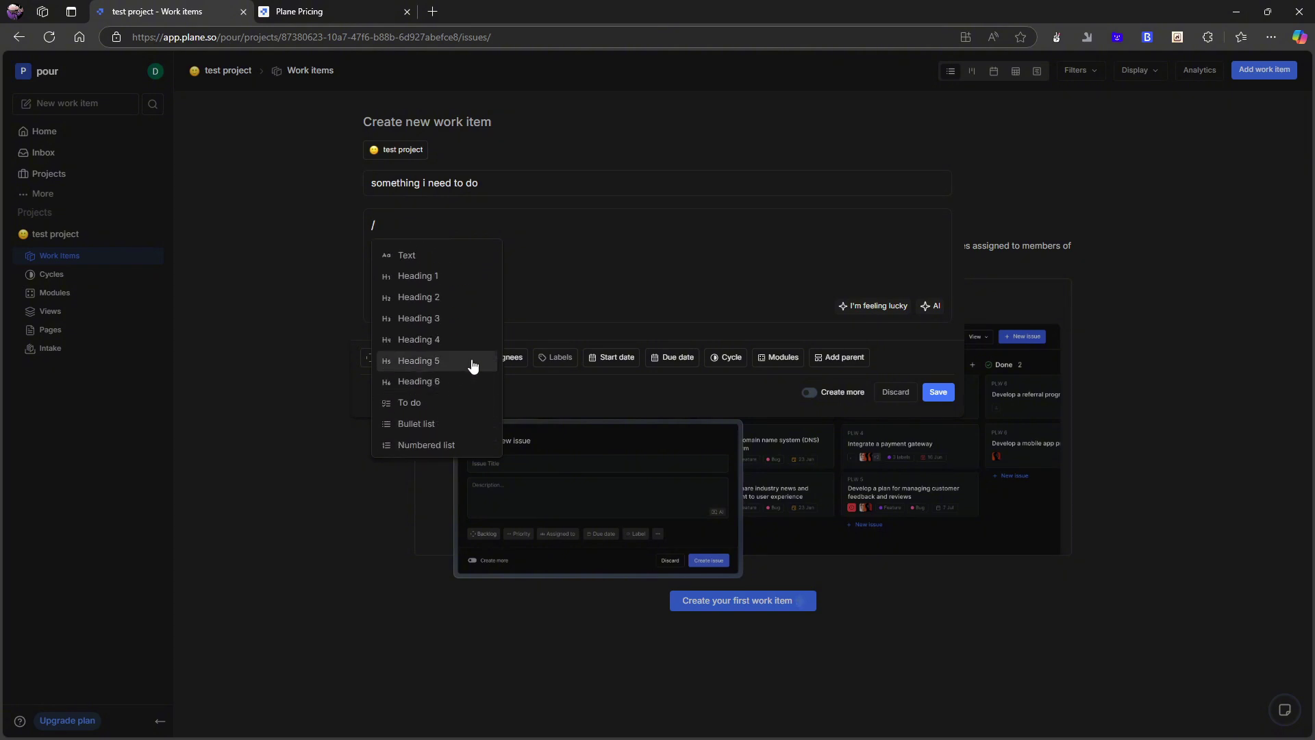
scroll(451, 332, down, 8)
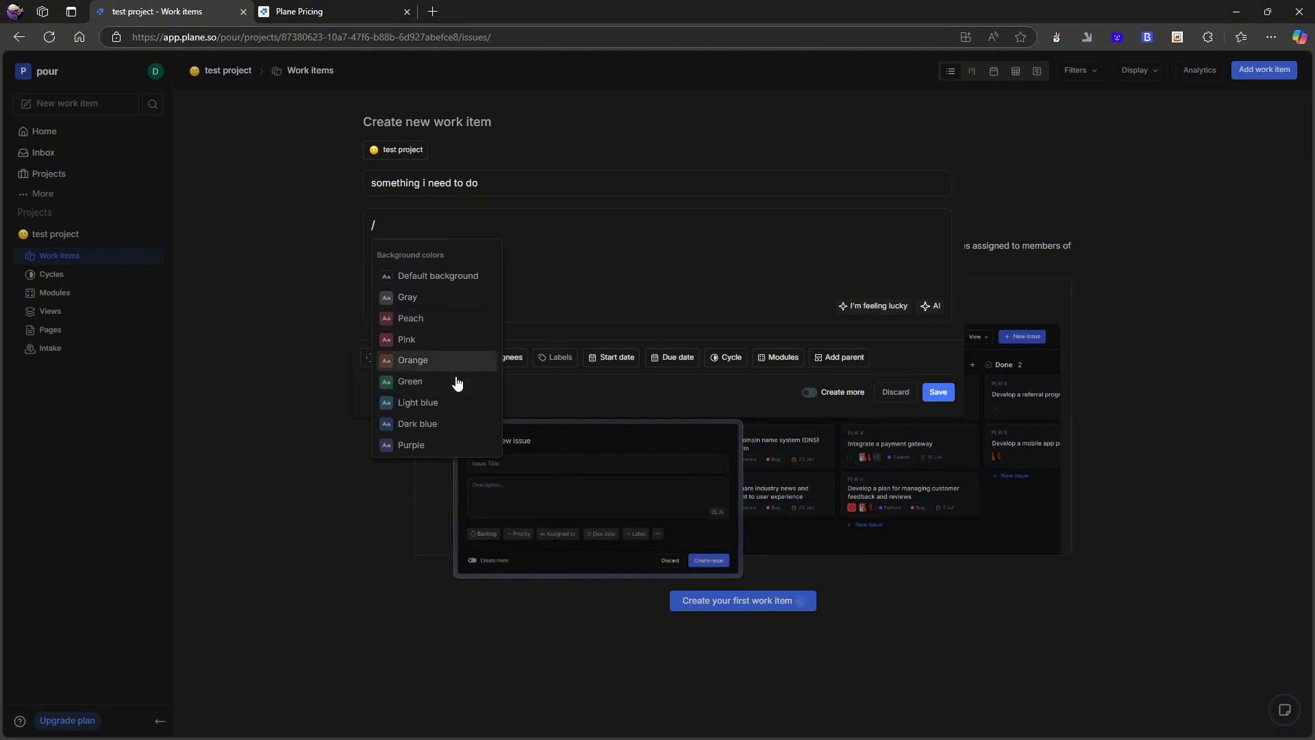
scroll(446, 389, up, 8)
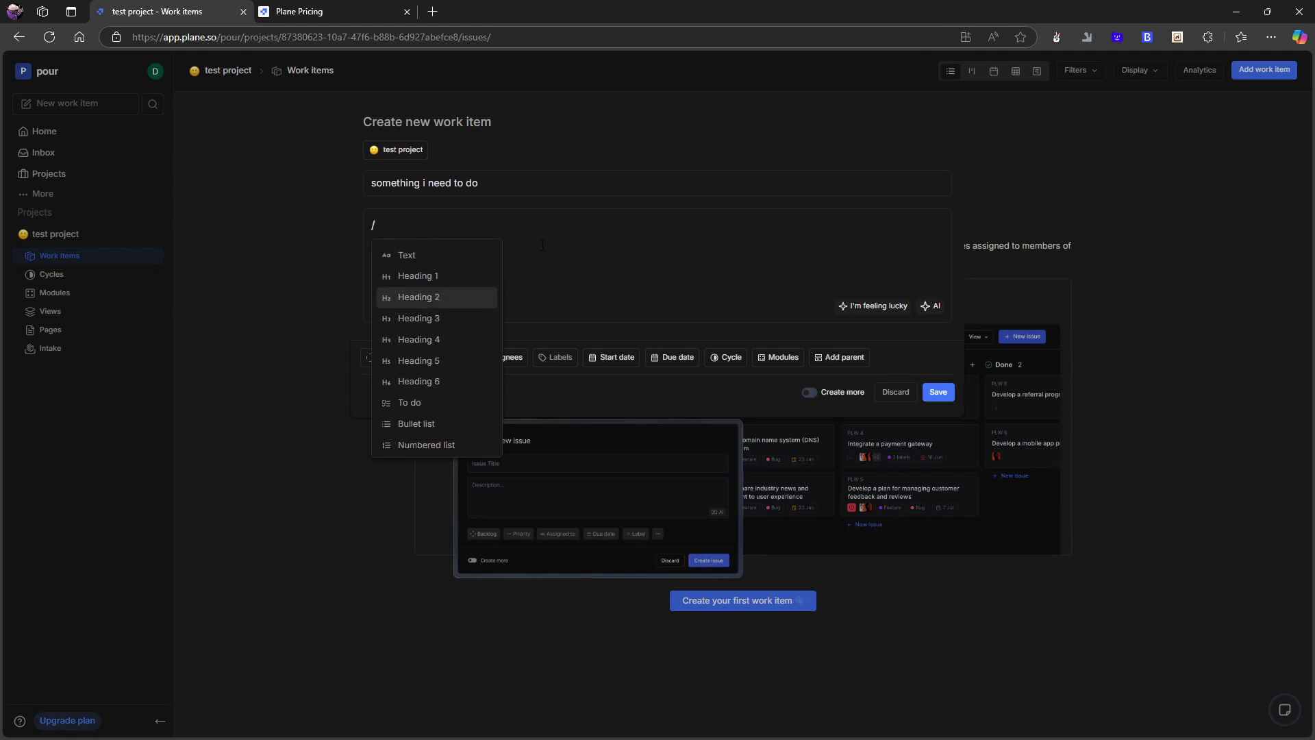
key(BackSpace)
Try Markdown heading shorthand in the work item's description and clear it again.
text(##)
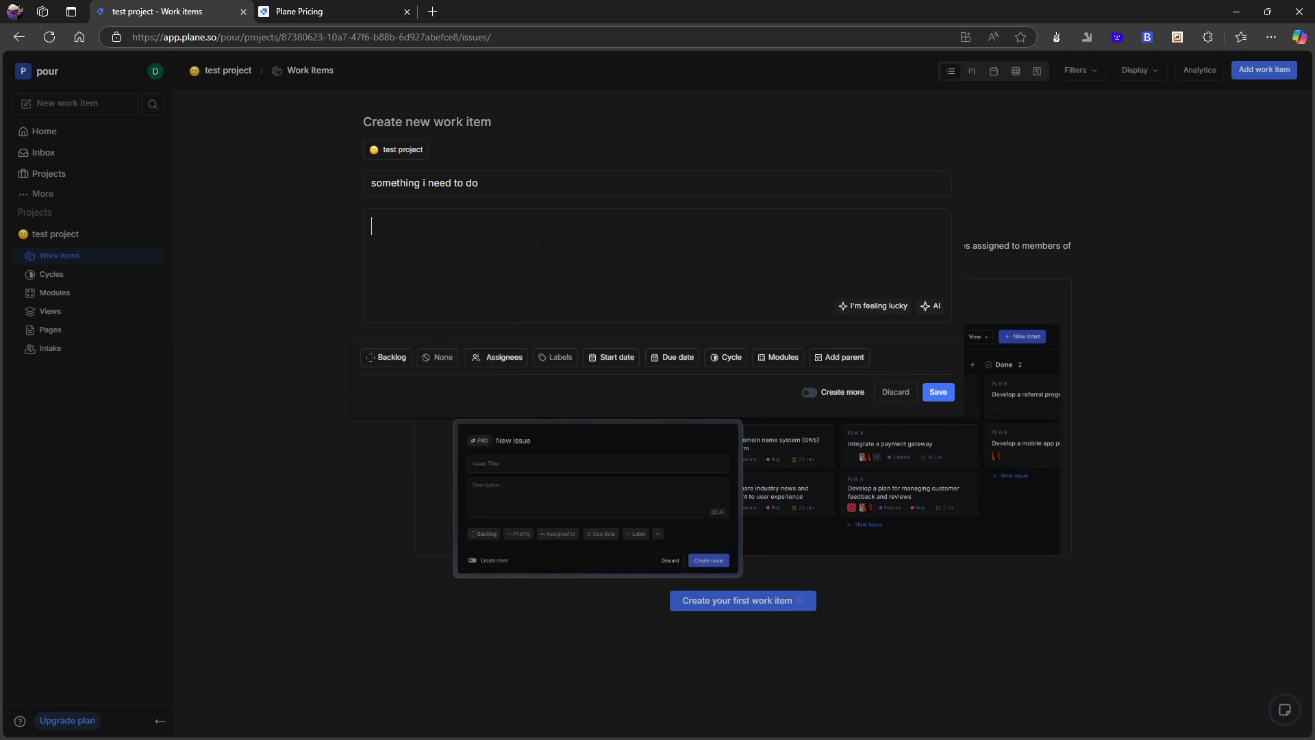
text(###)
key(BackSpace)
key(BackSpace)
key(BackSpace)
text(/)
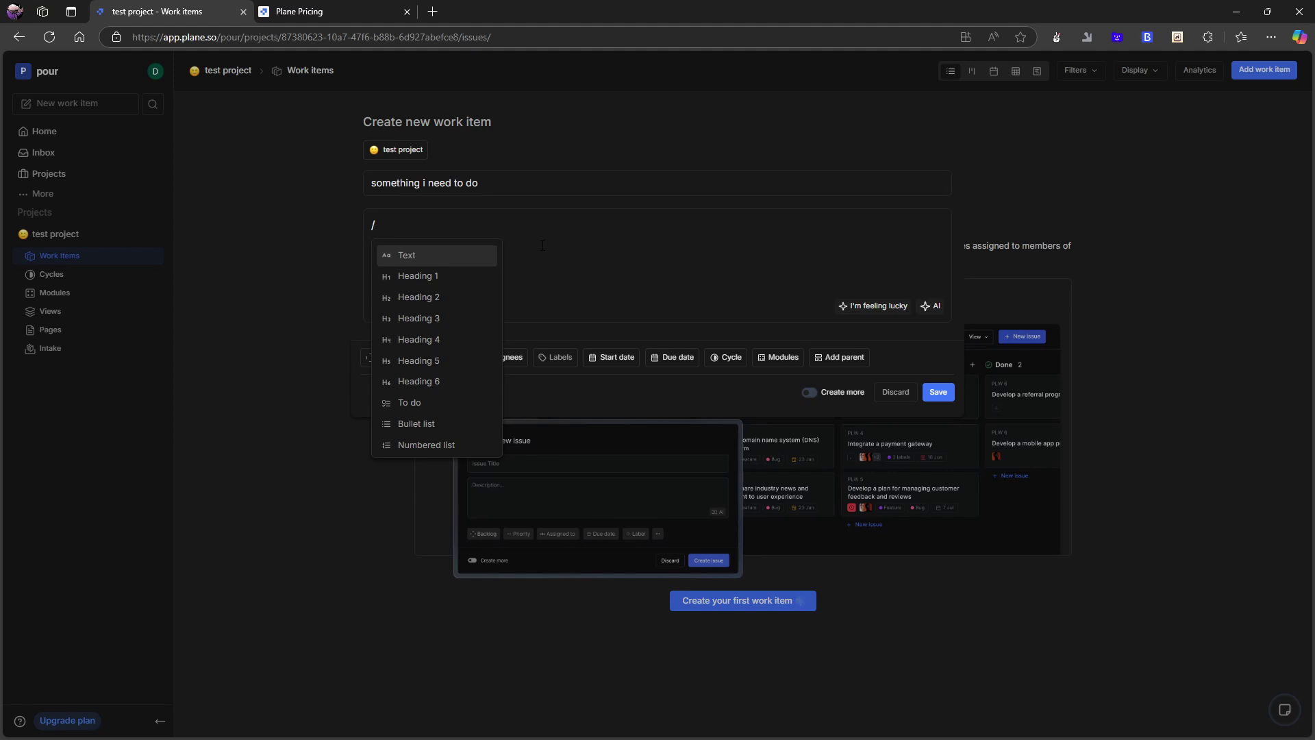
key(BackSpace)
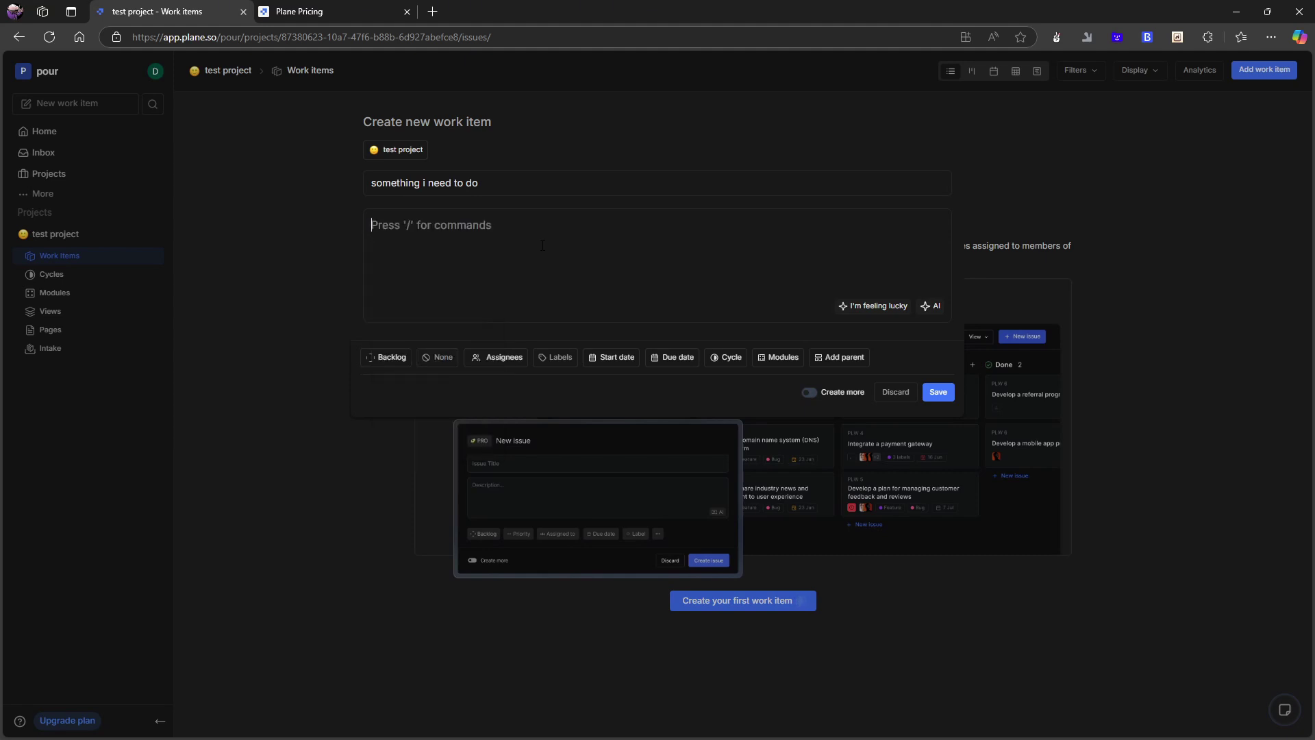
Insert an empty to-do checkbox in the work item's description using Markdown shorthand.
text([] )
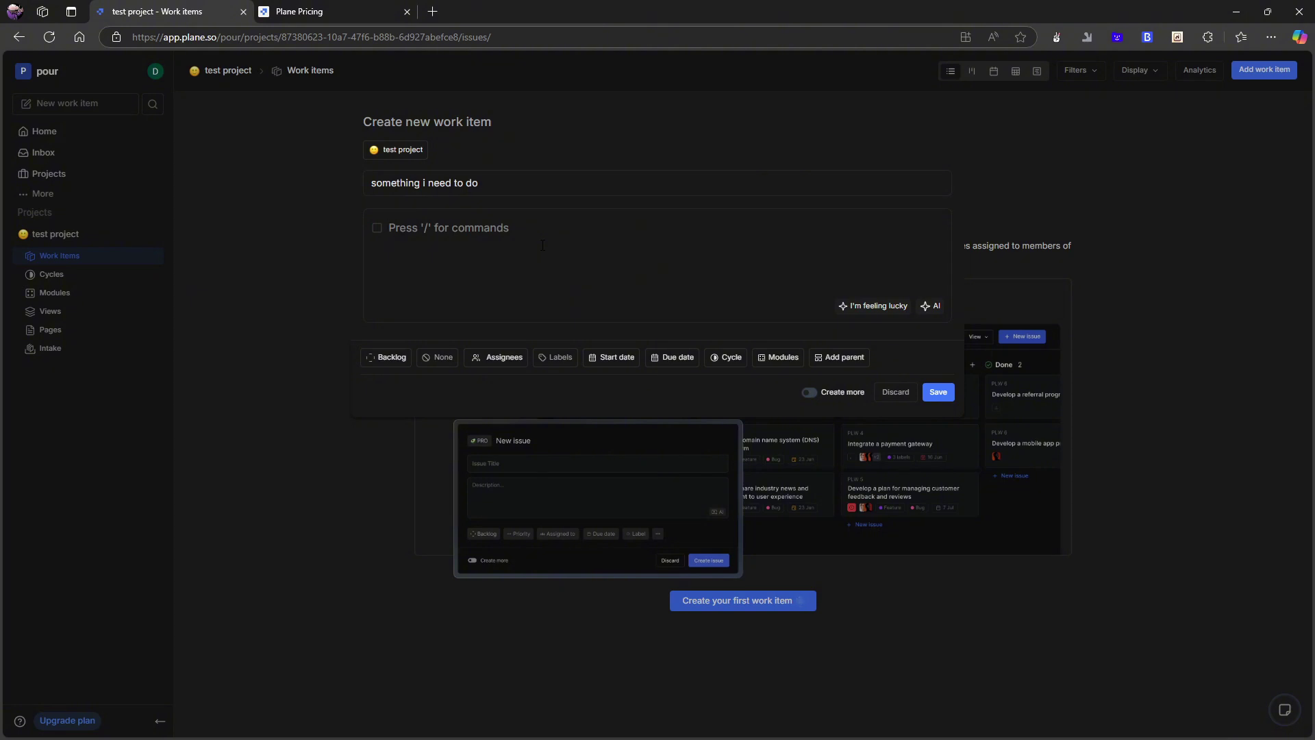
text(te)
key(BackSpace)
key(BackSpace)
text([])
Examine the property options for the new work item: priority, state, labels, start and due dates, cycle, modules and parent.
click(444, 361)
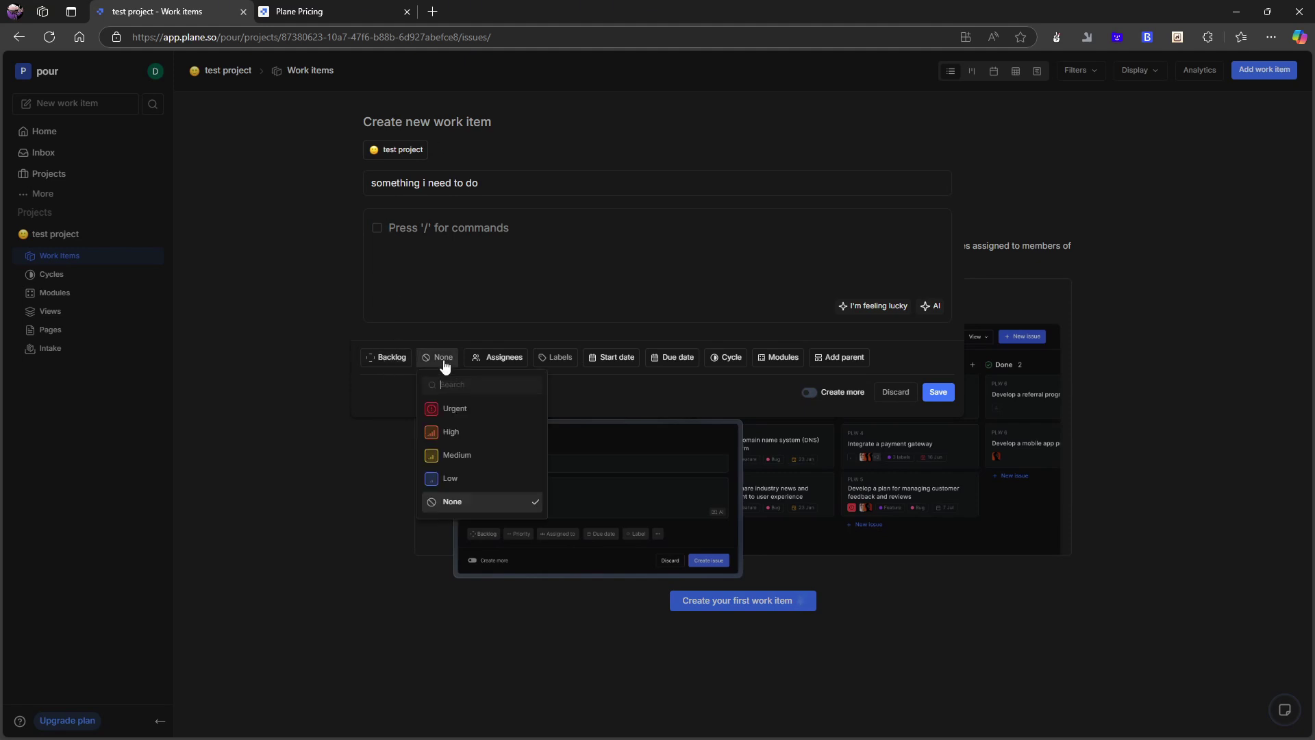
click(376, 357)
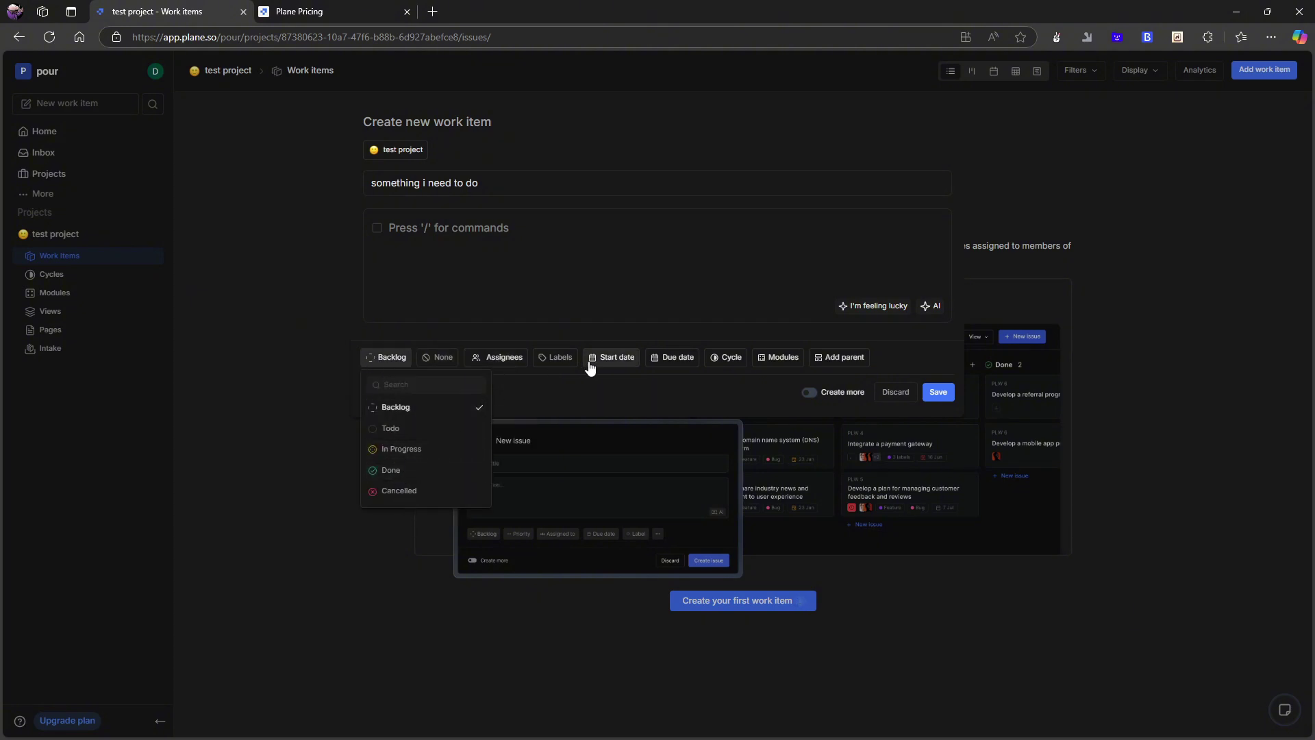
click(558, 367)
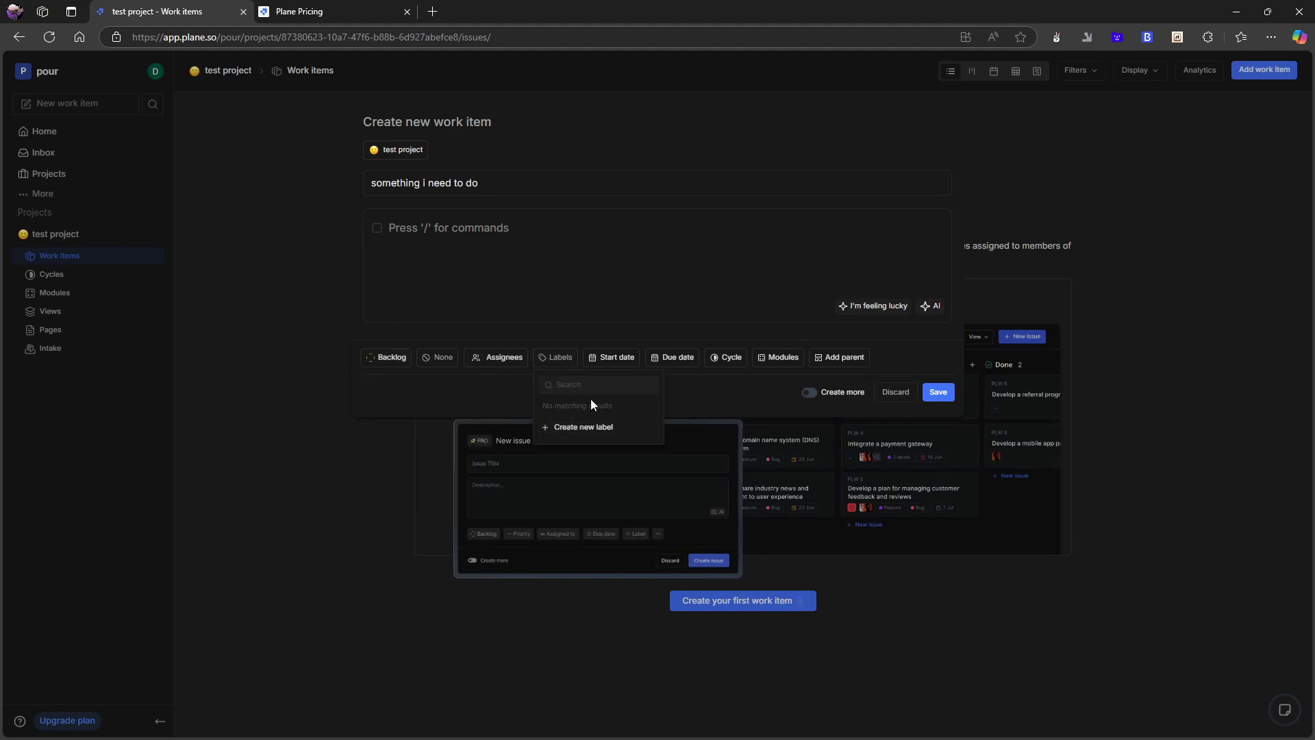
click(606, 367)
click(680, 366)
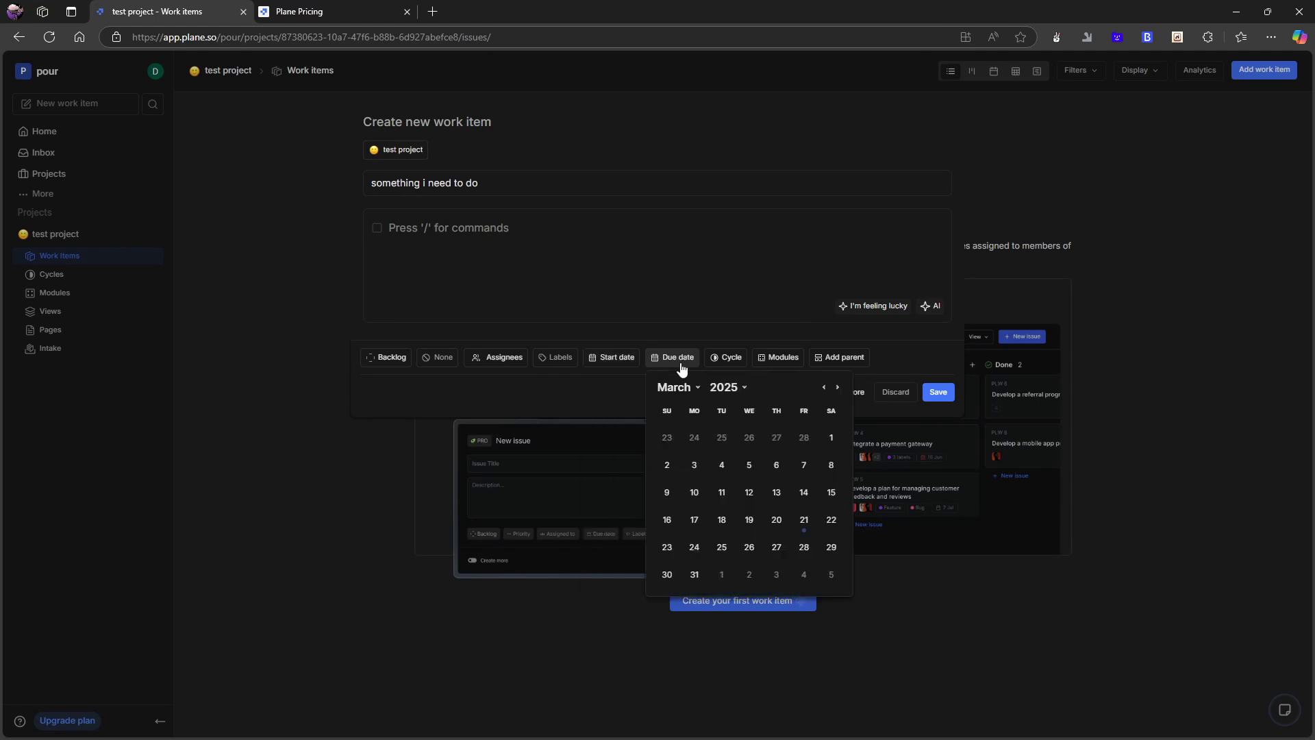
click(725, 360)
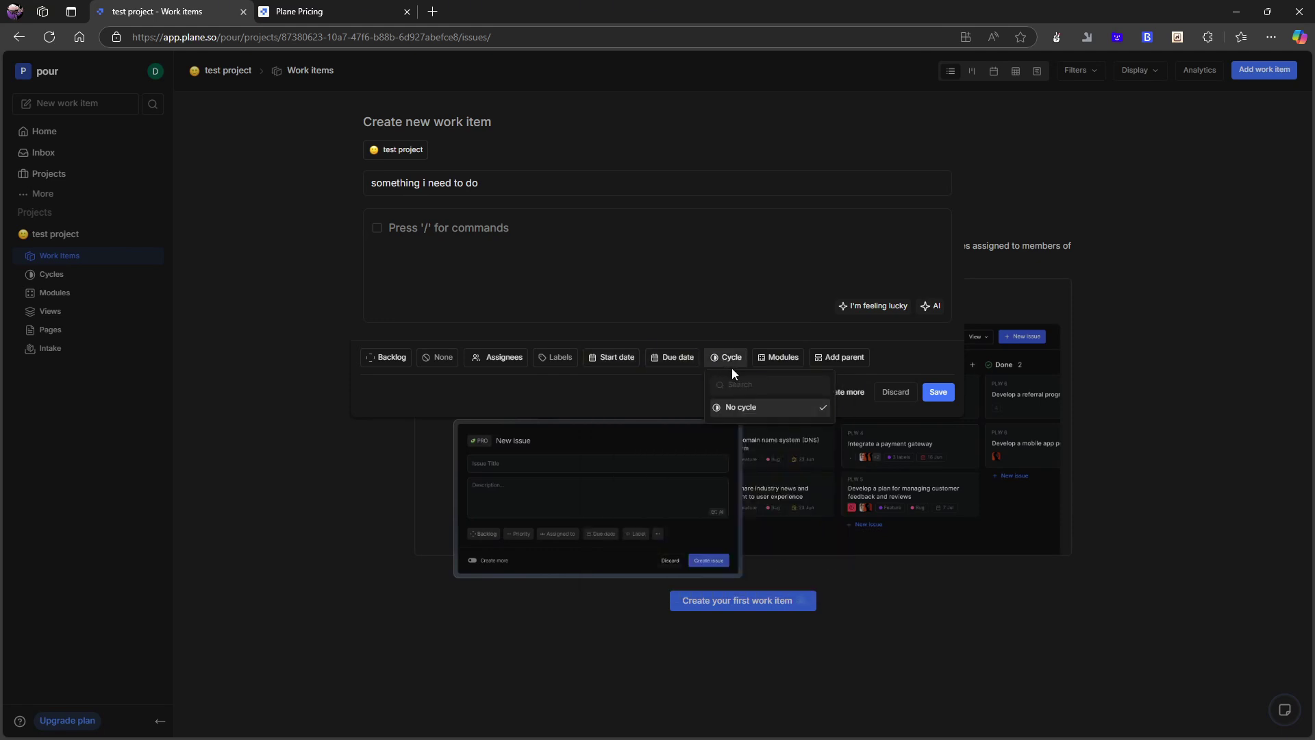
click(784, 363)
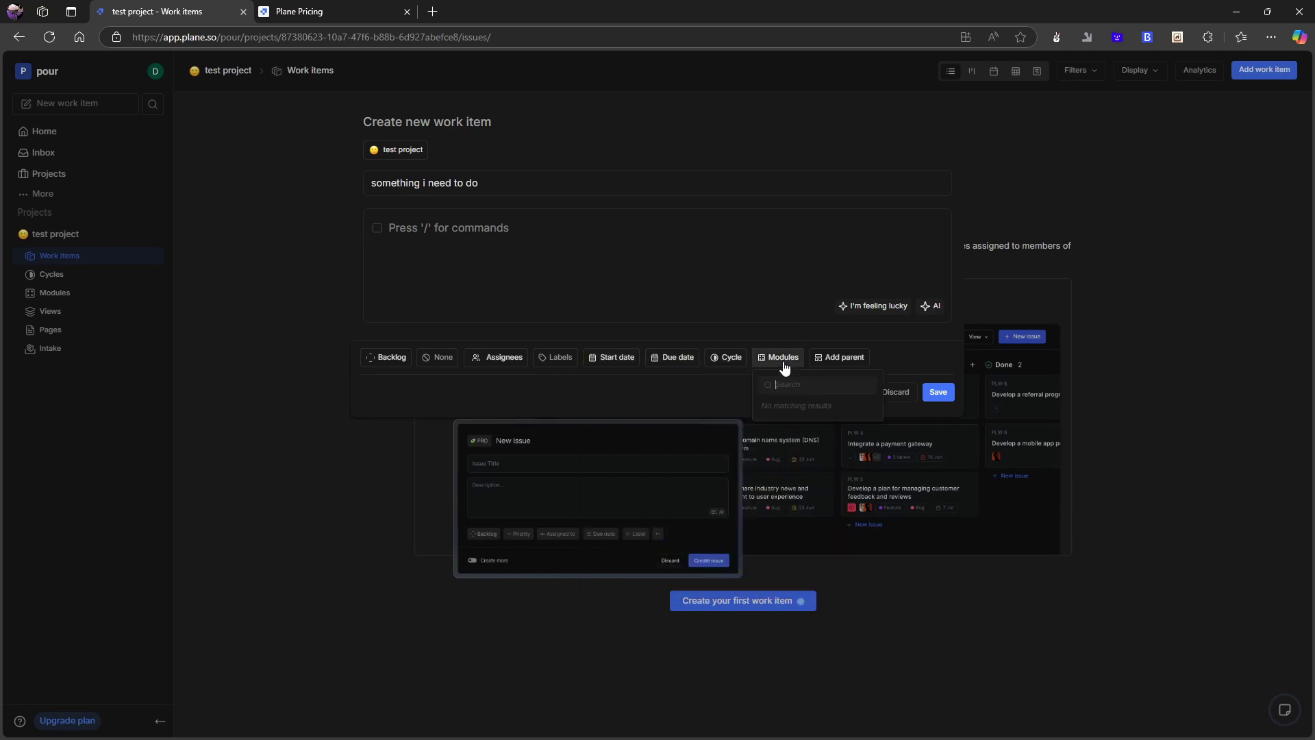
click(852, 359)
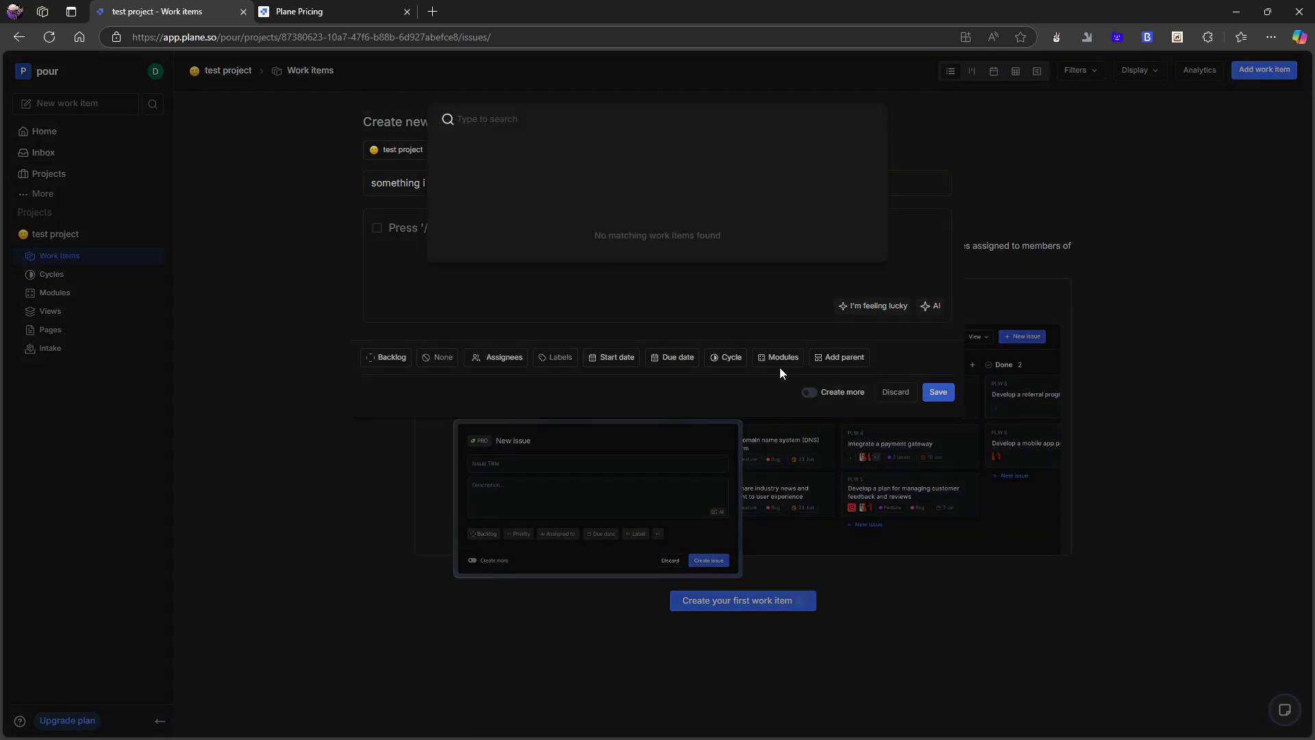
click(622, 330)
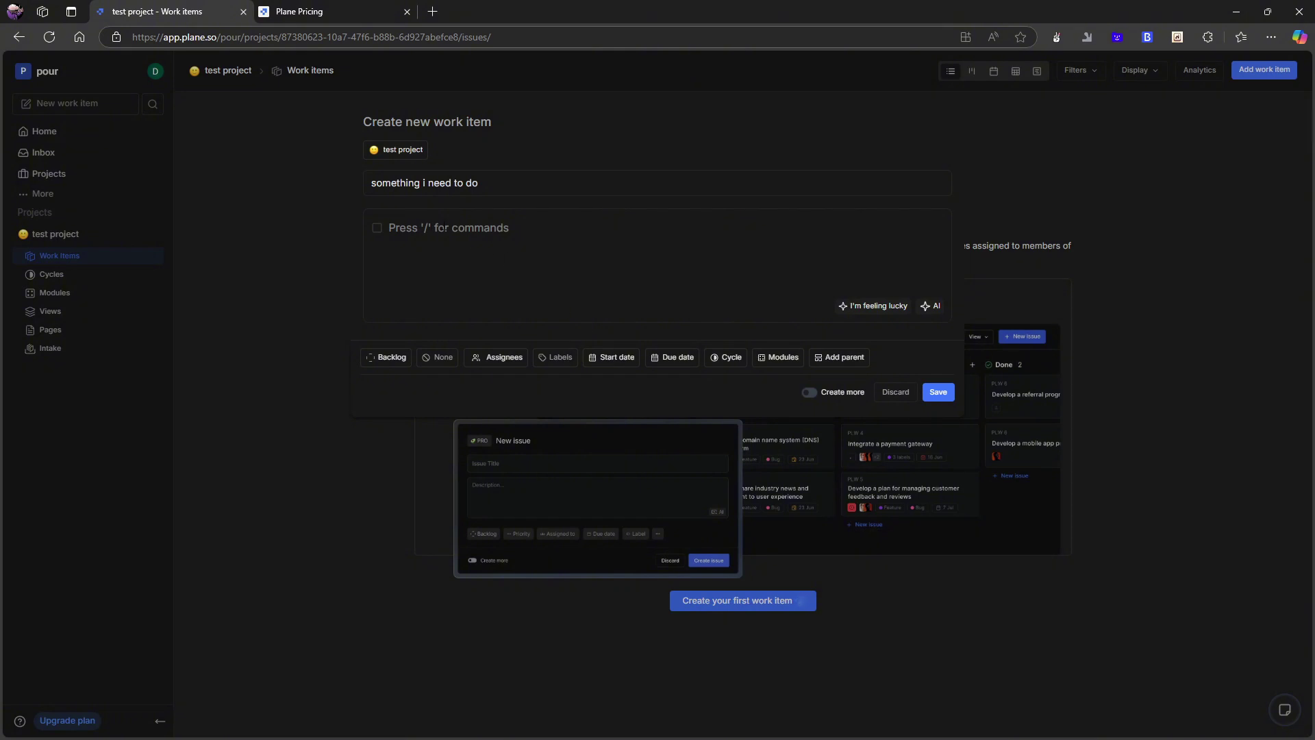
Reinsert the description's to-do checkbox using the [] shorthand with the text "checklist" and save the work item.
click(444, 228)
key(BackSpace)
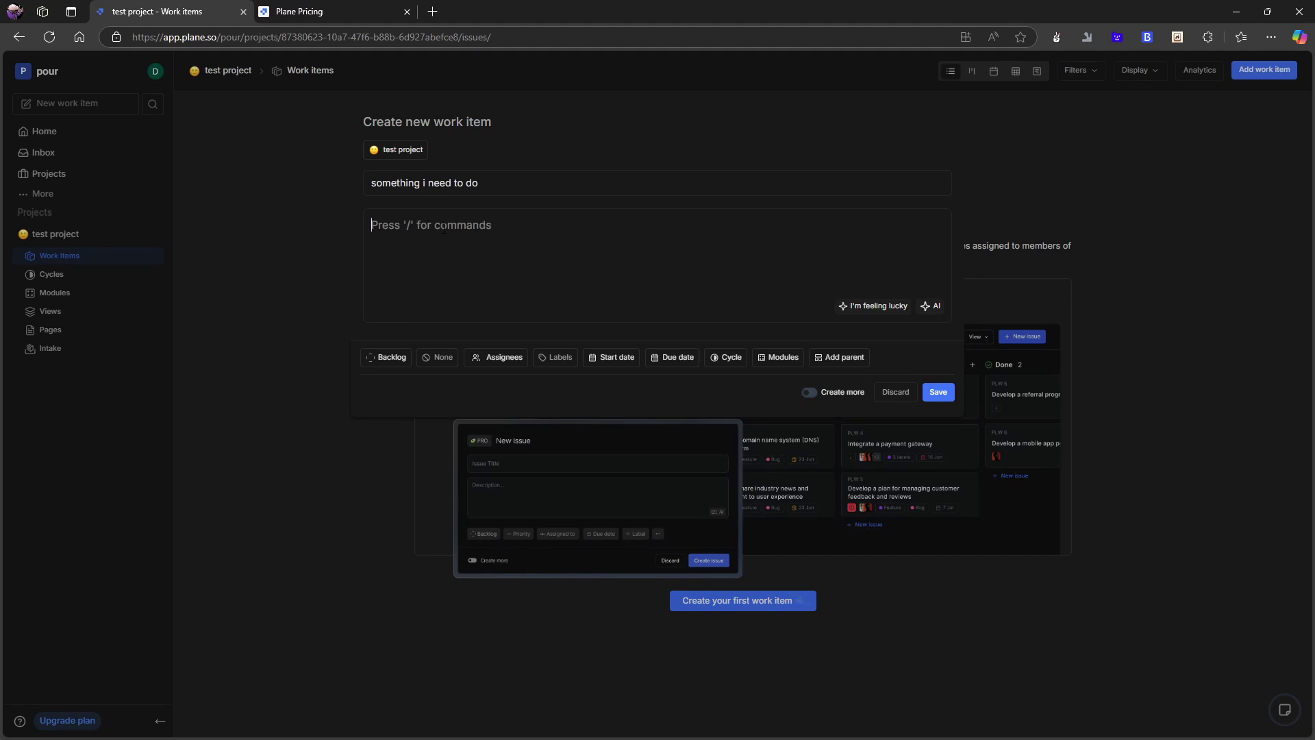
text([])
key(BackSpace)
key(BackSpace)
text([] )
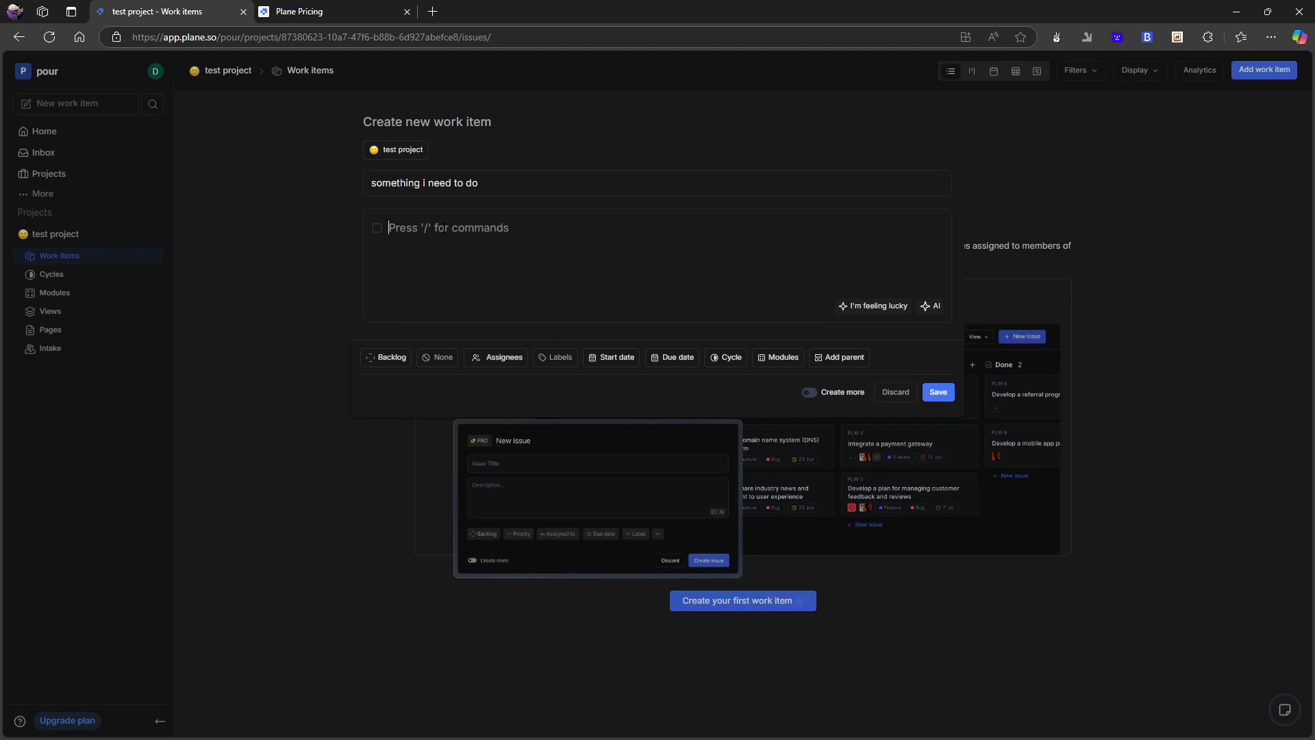
text(checklist)
click(939, 392)
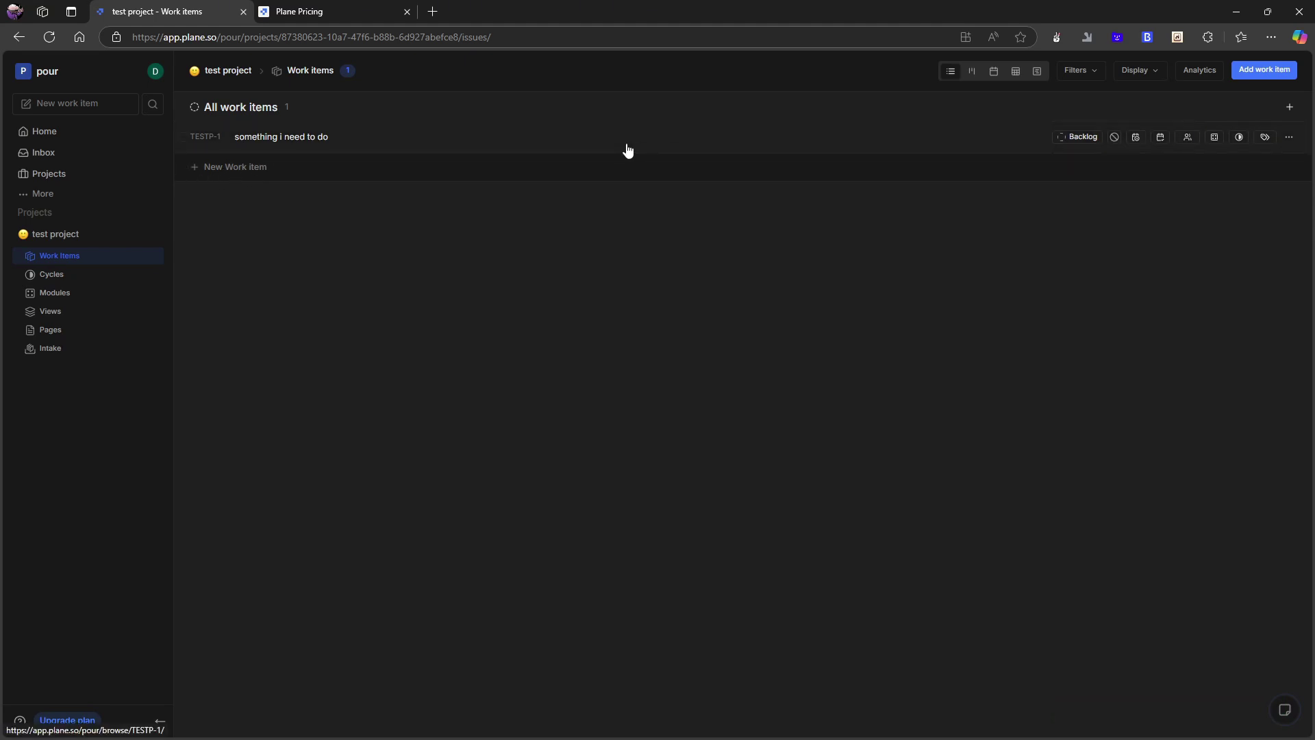
Add a second work item titled "test to do" directly in the project's work item list.
click(246, 168)
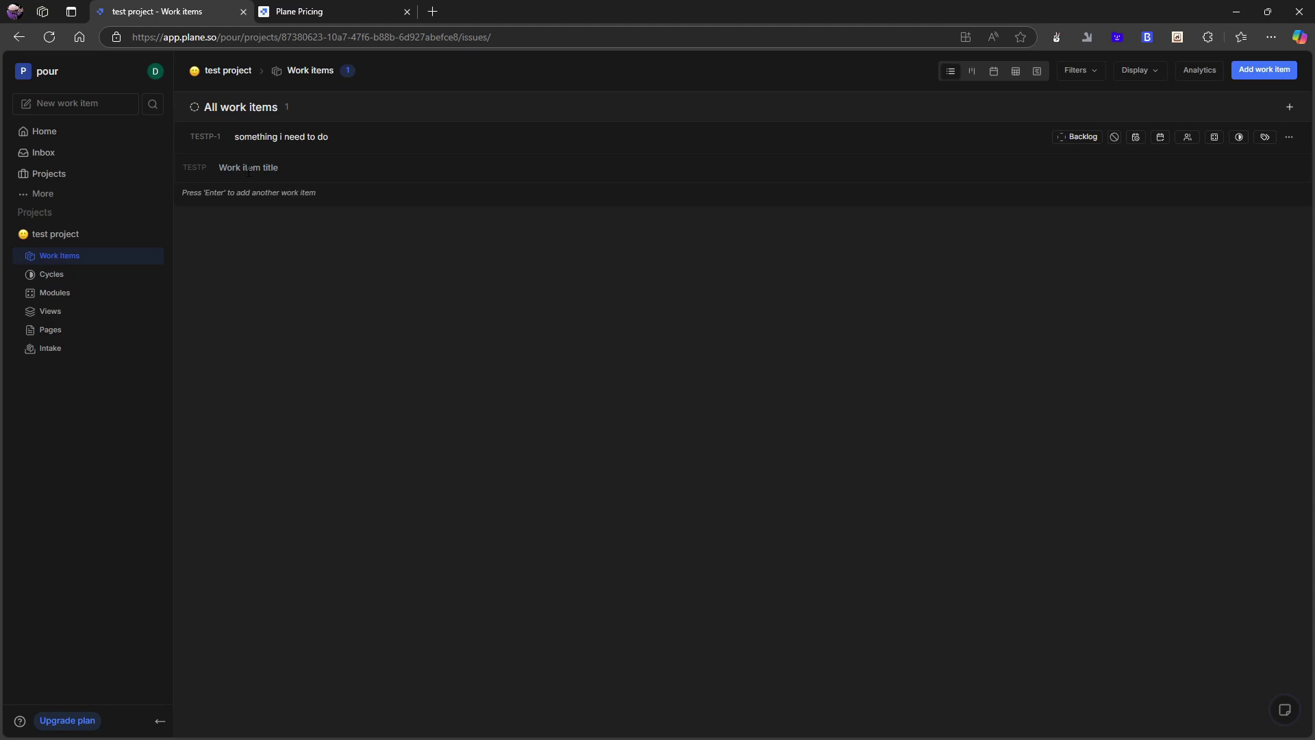
text(test to do)
key(Return)
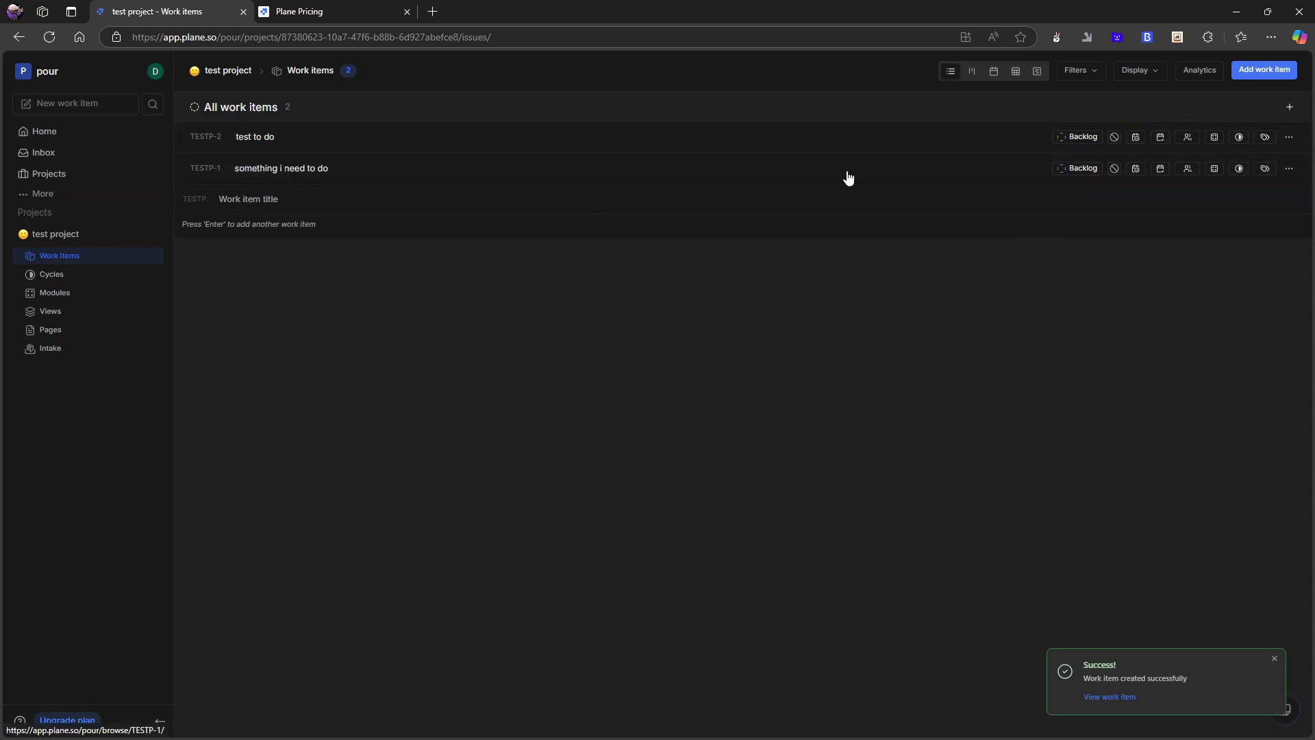
Add the existing work item "test to do" as a sub-work item of "something i need to do" and close its details.
click(1021, 171)
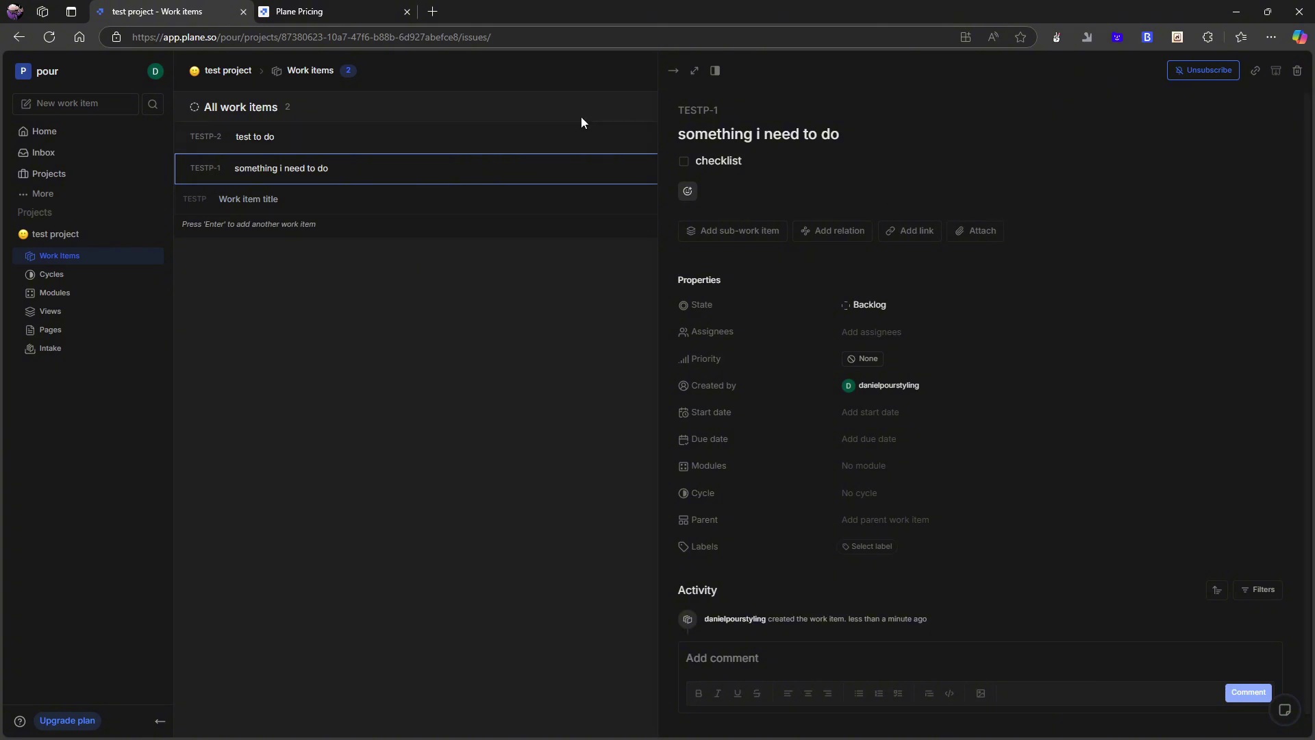
scroll(787, 302, down, 1)
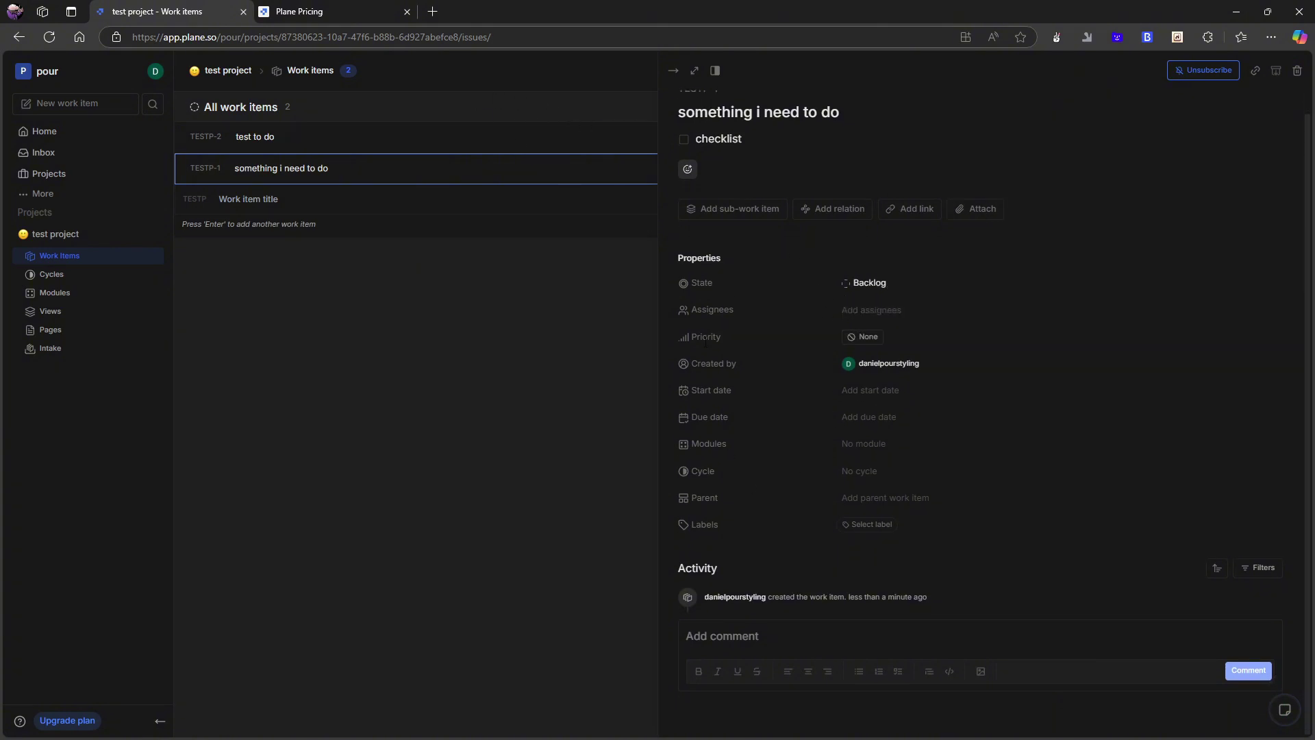
scroll(843, 253, up, 1)
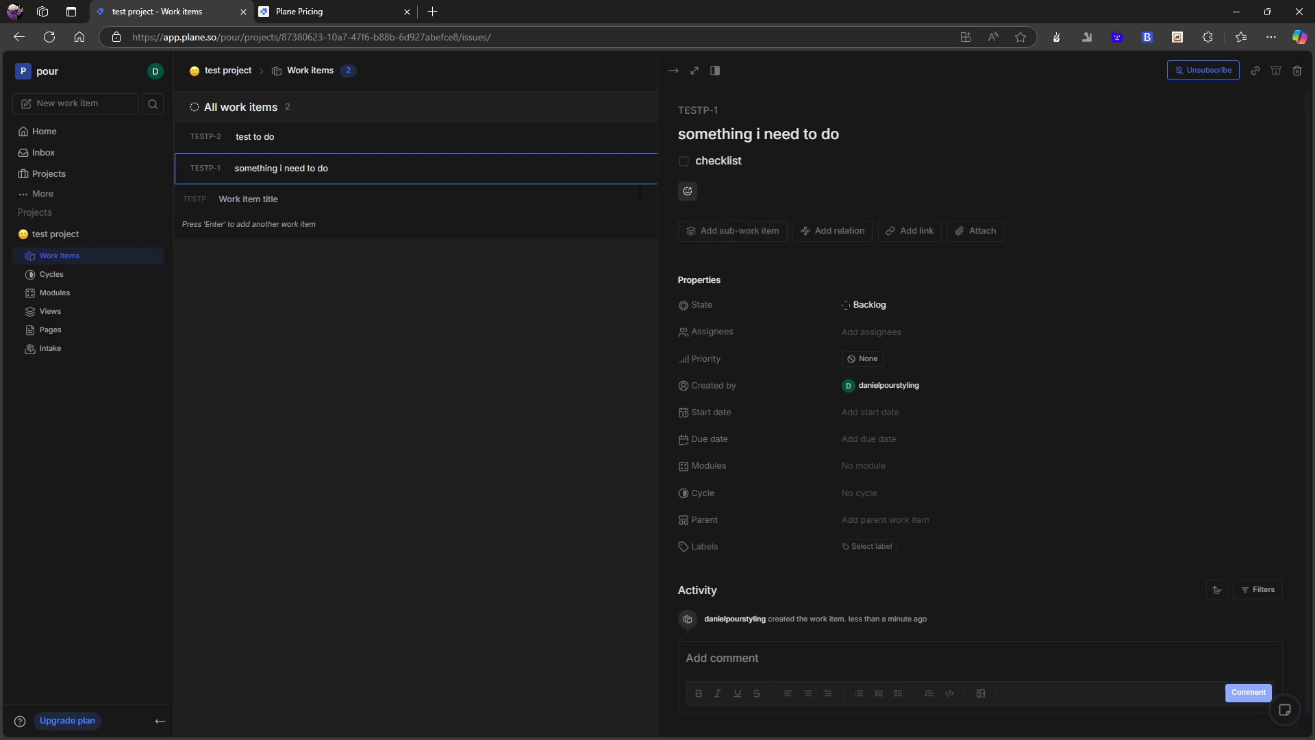
click(728, 236)
click(742, 282)
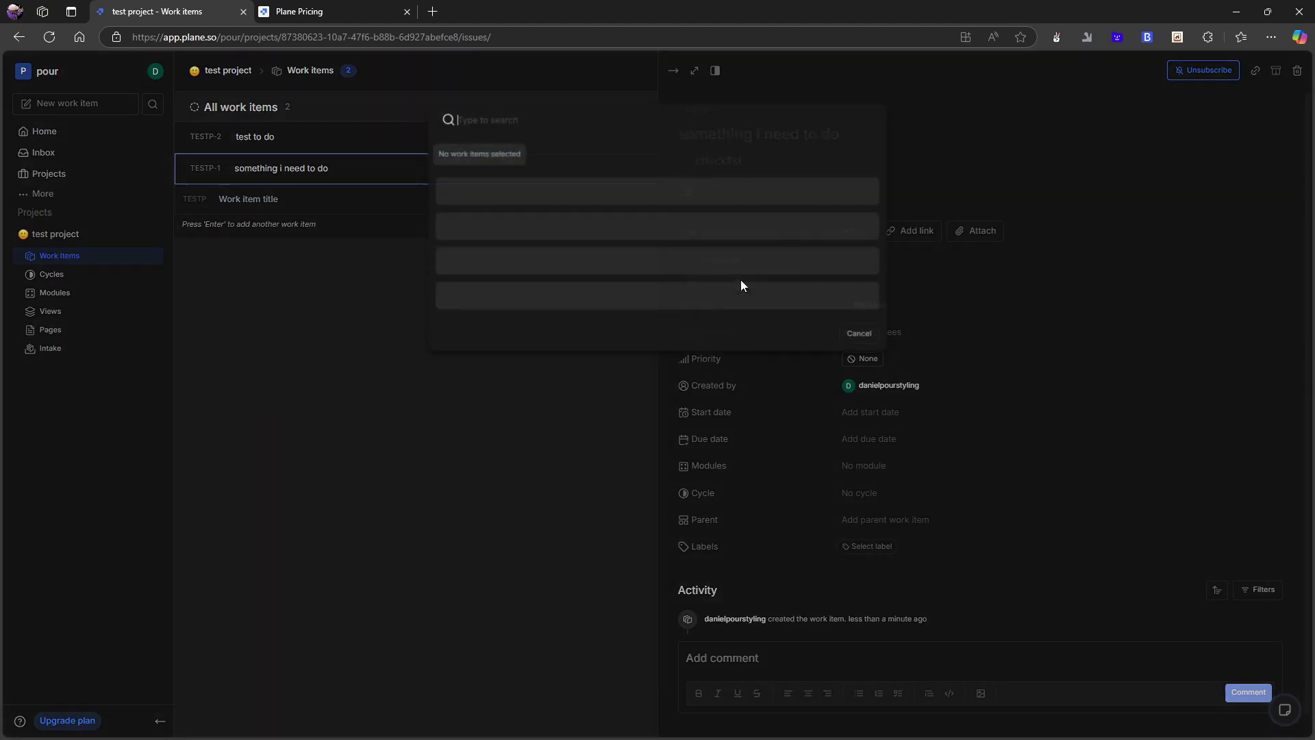
click(509, 199)
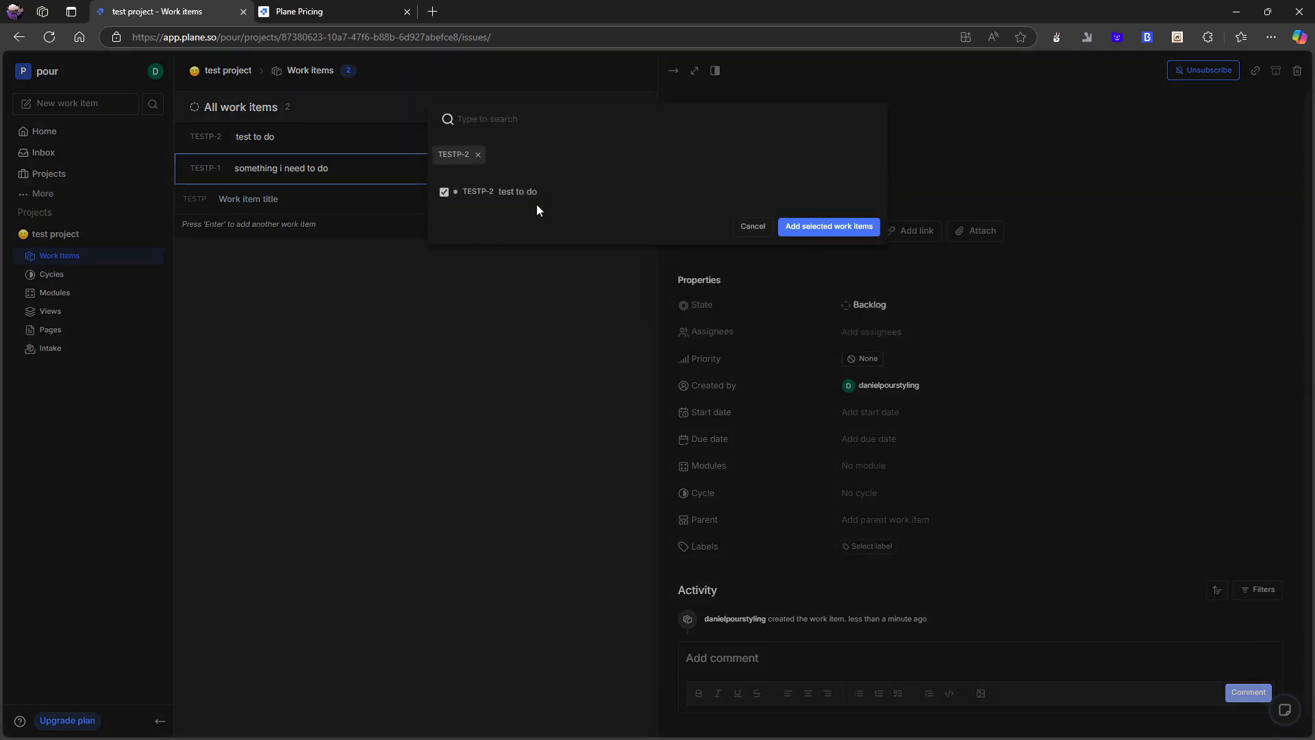
click(829, 228)
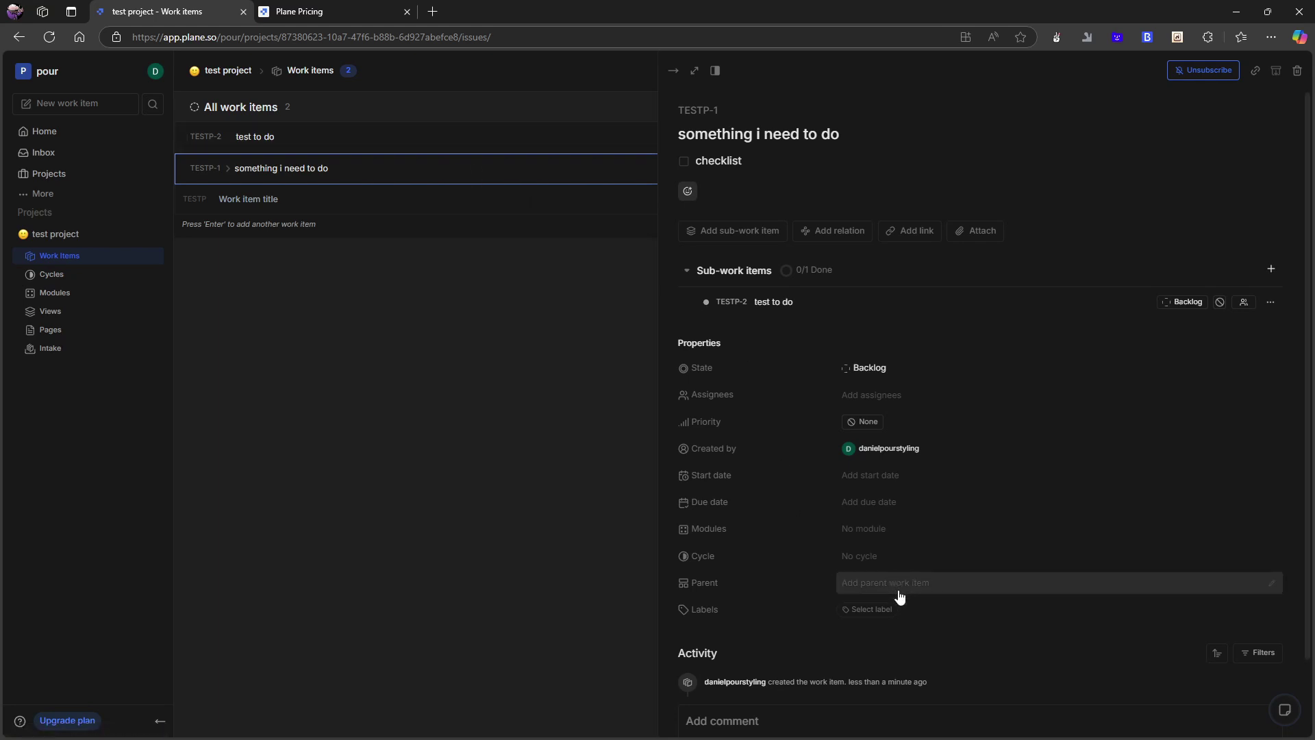
click(524, 338)
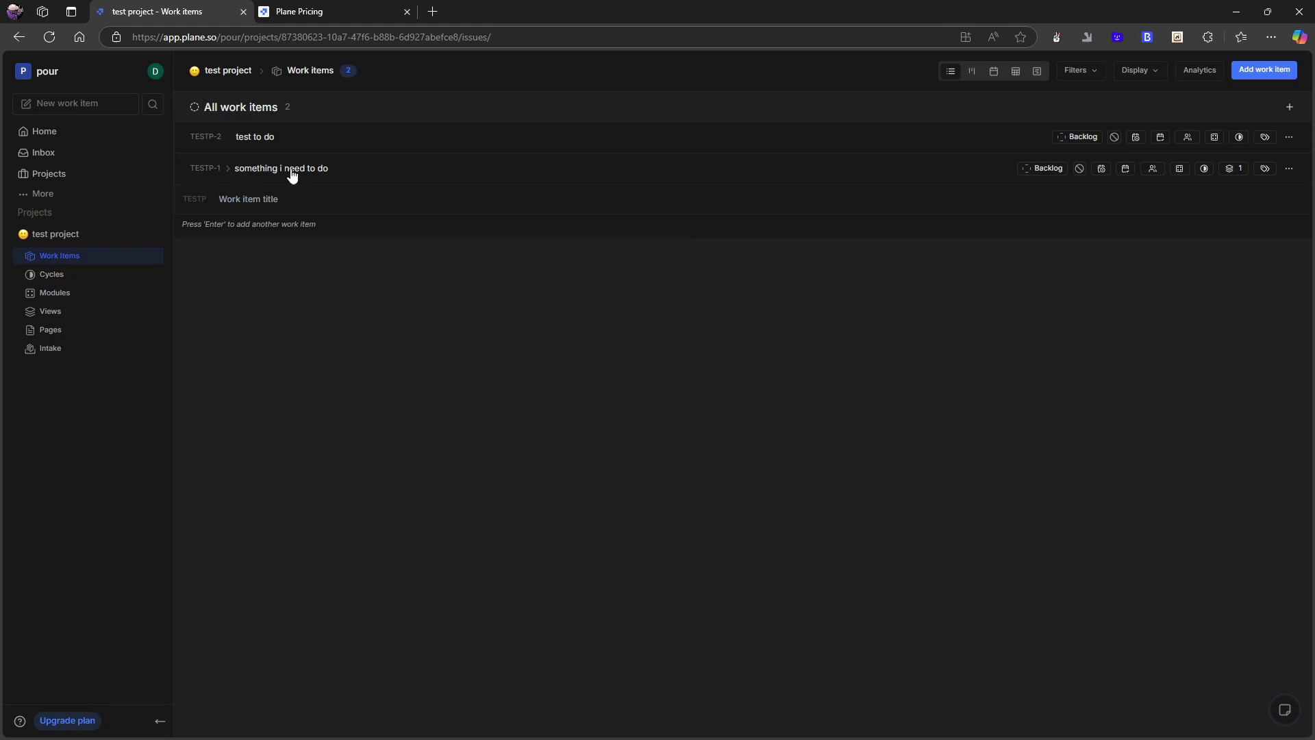
Review the details of the "test to do" work item, including its description area and the activity filter options.
click(278, 136)
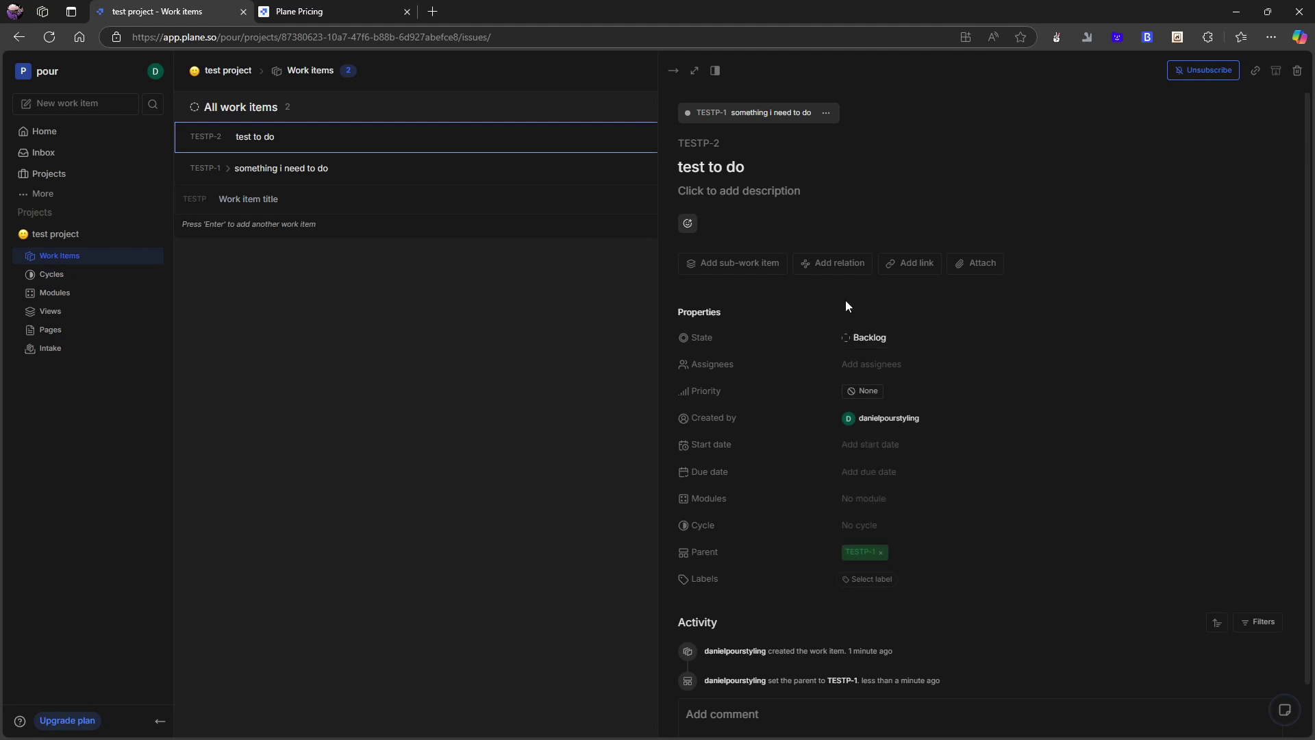
click(752, 192)
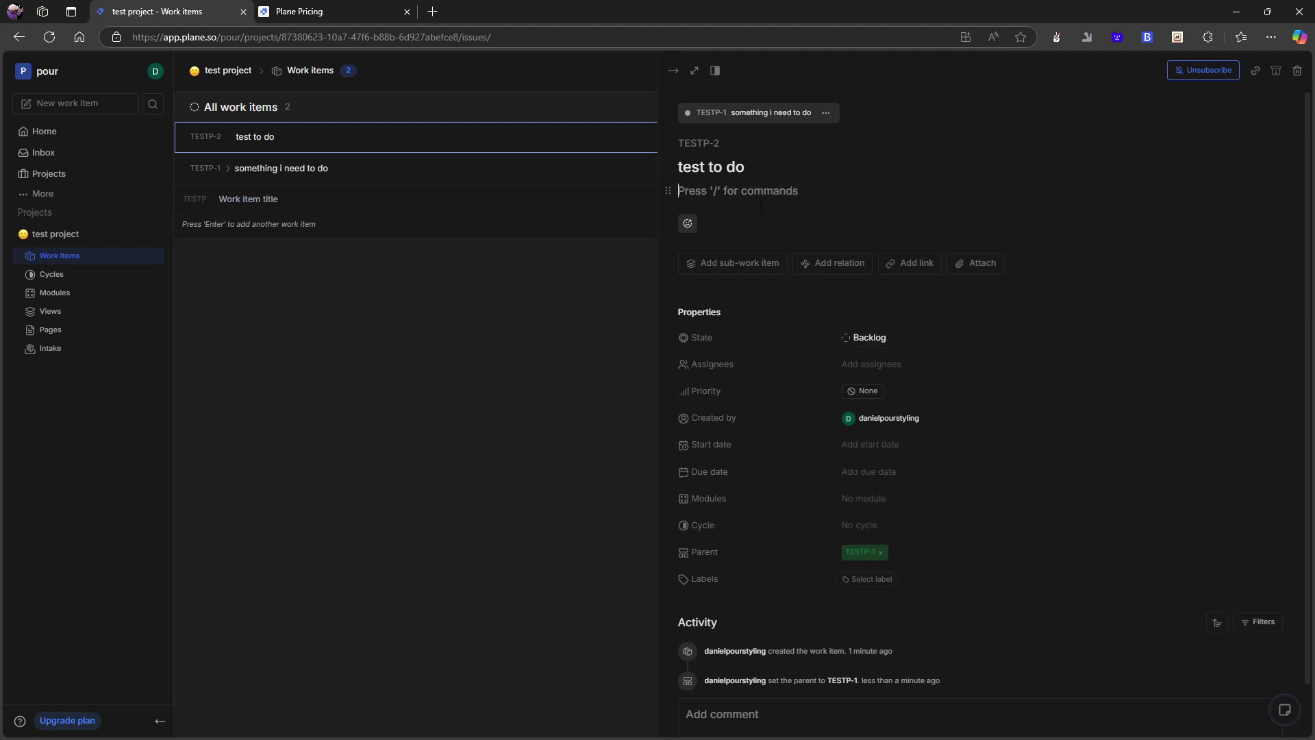
scroll(1048, 596, down, 2)
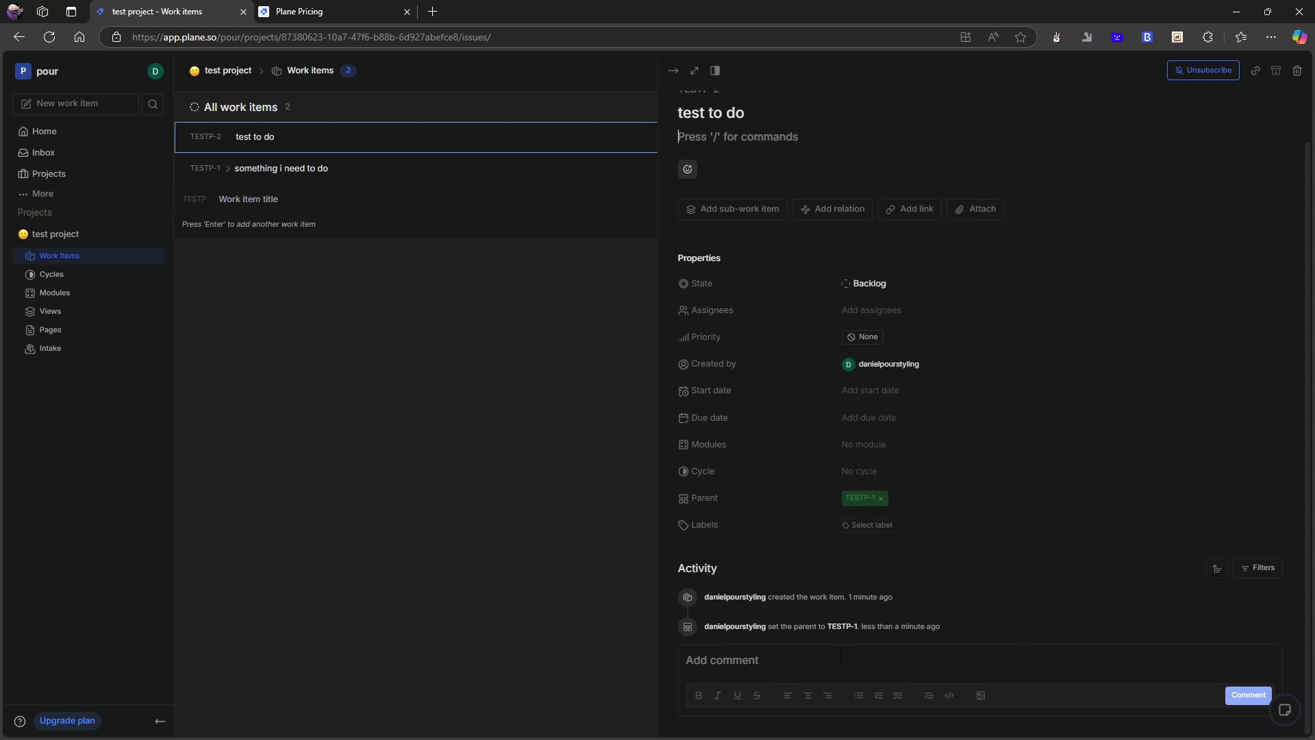
click(1271, 575)
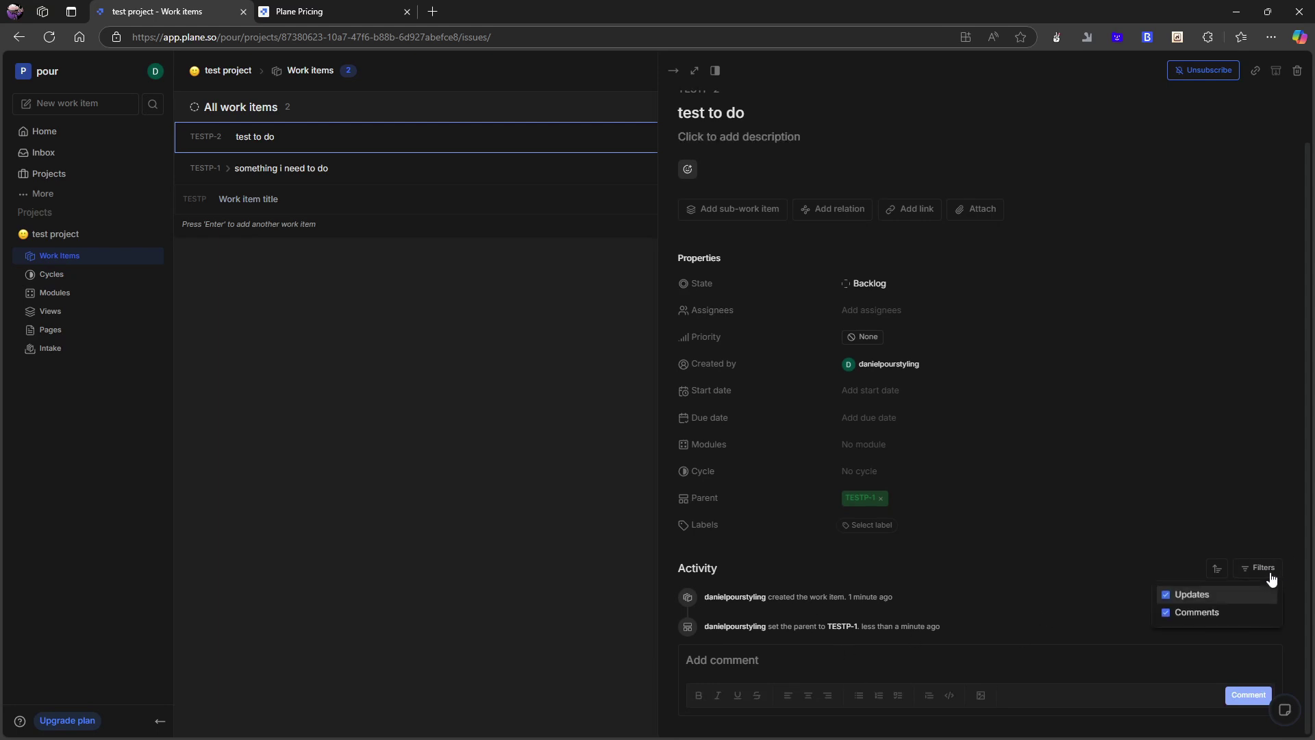
key(Escape)
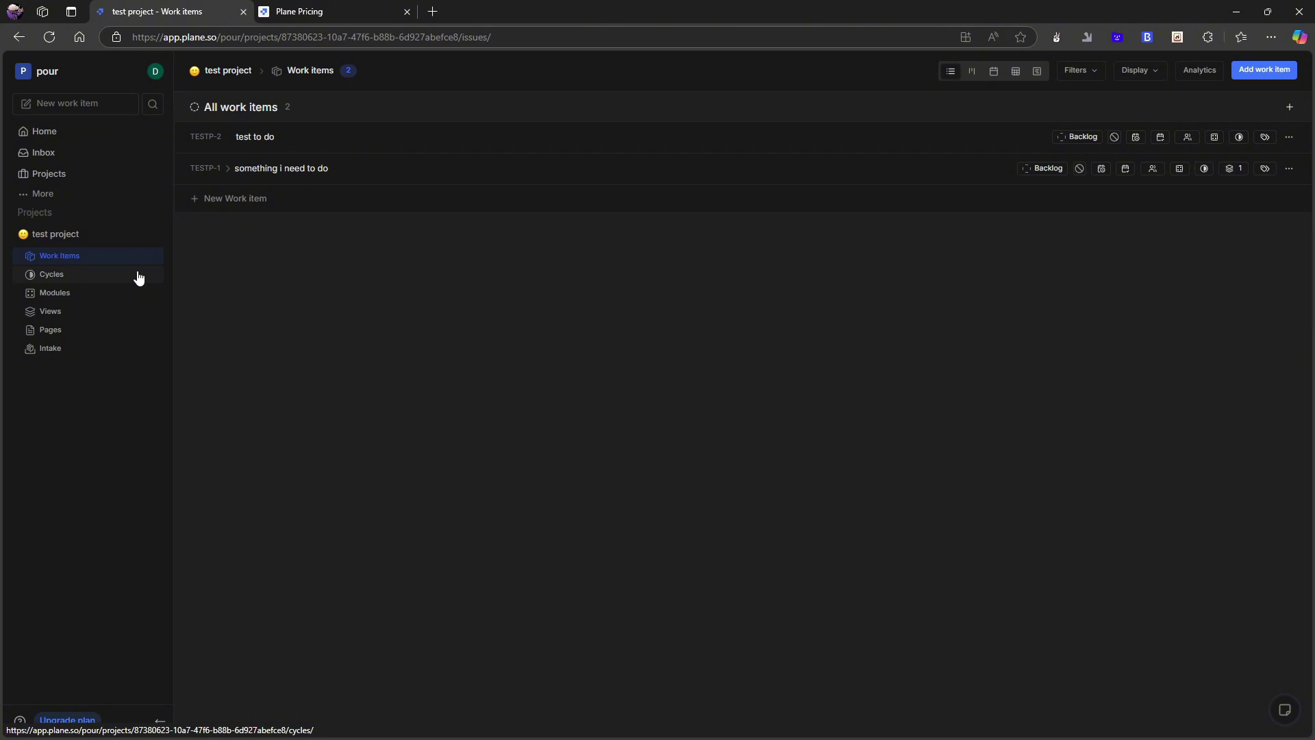
Create the project's first cycle with the title "test cycle", without start or end dates.
click(69, 276)
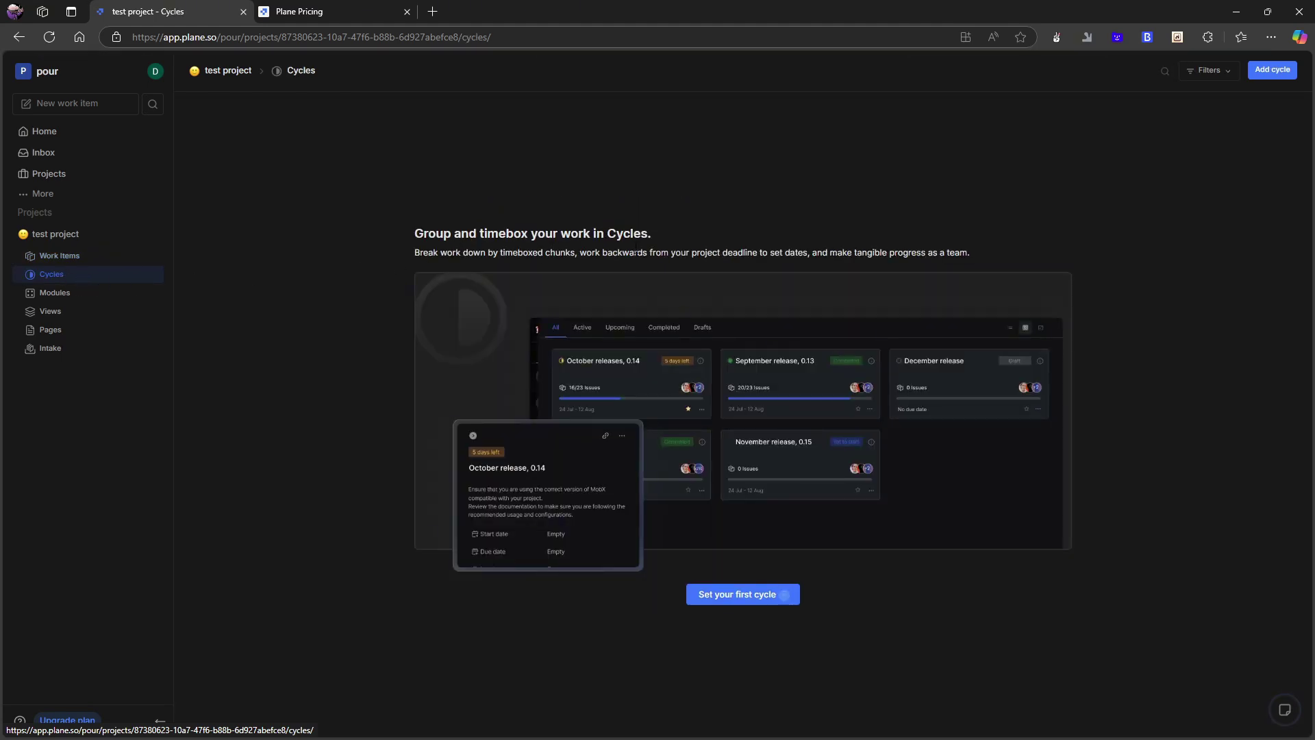
click(747, 596)
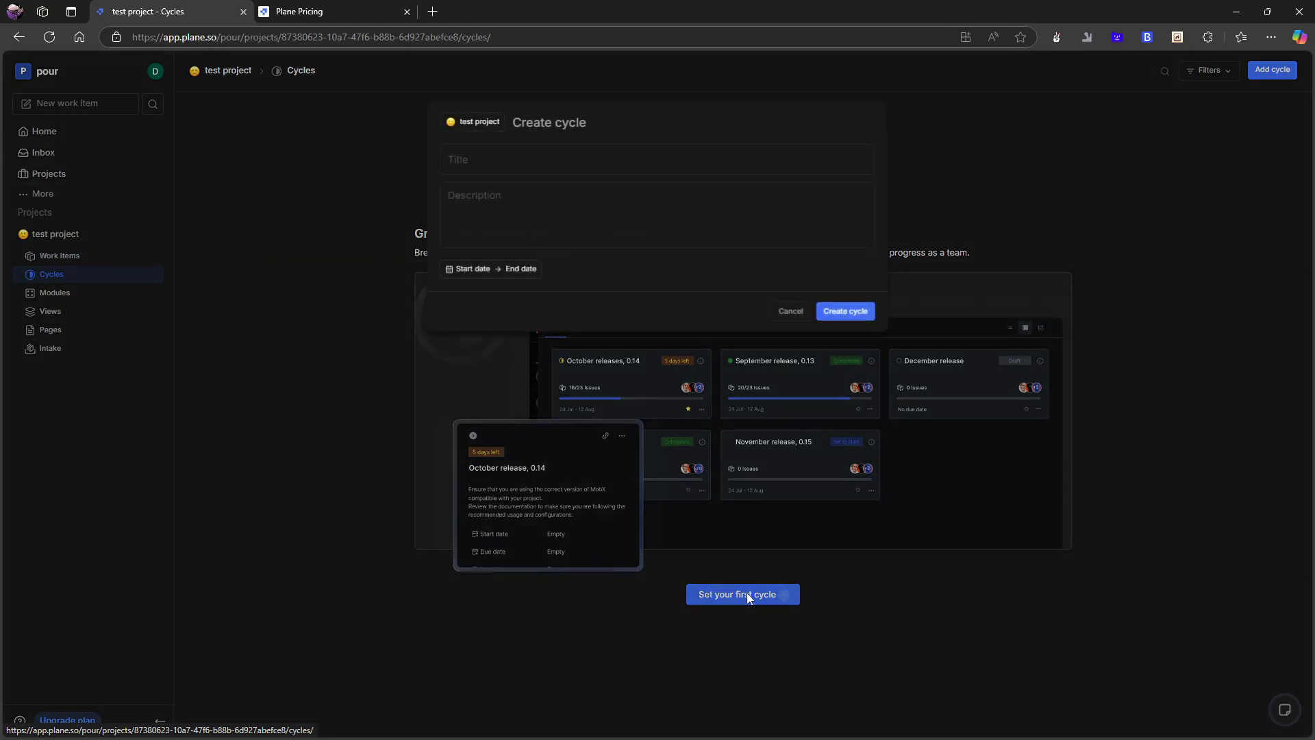
text(te)
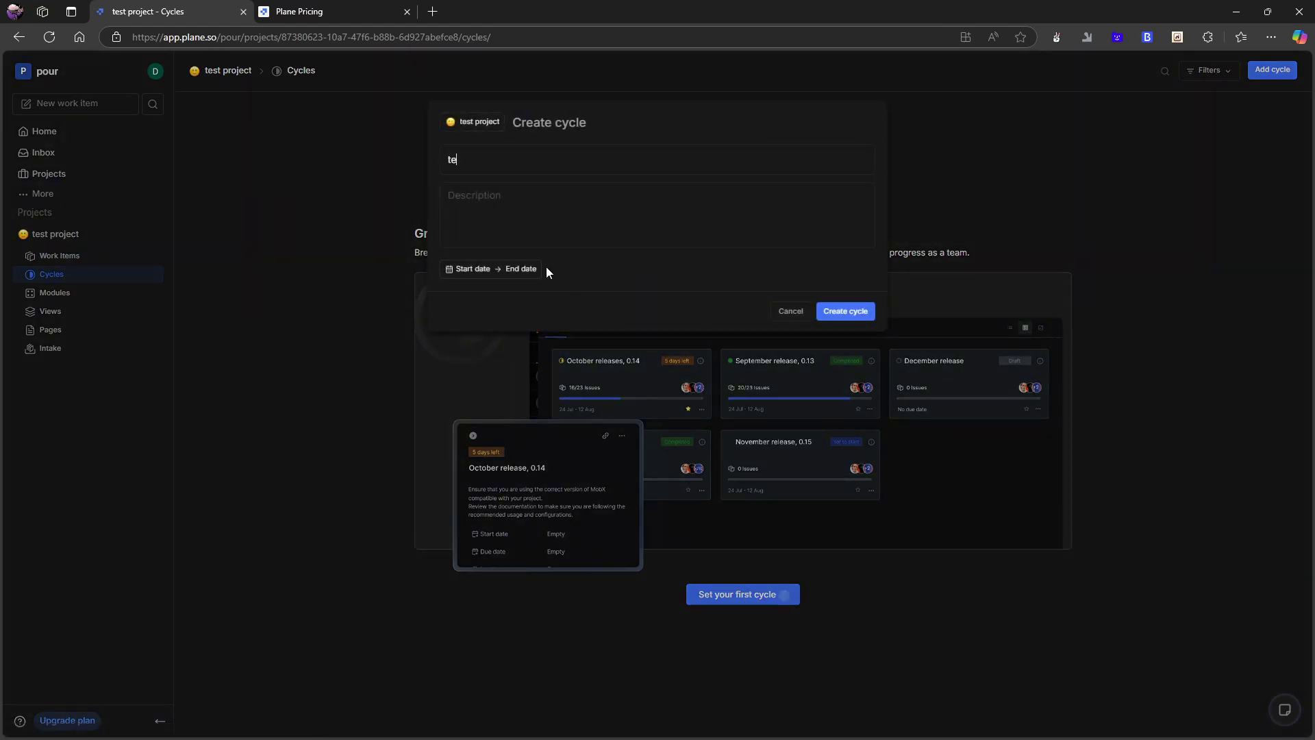
text(st cycle)
click(857, 309)
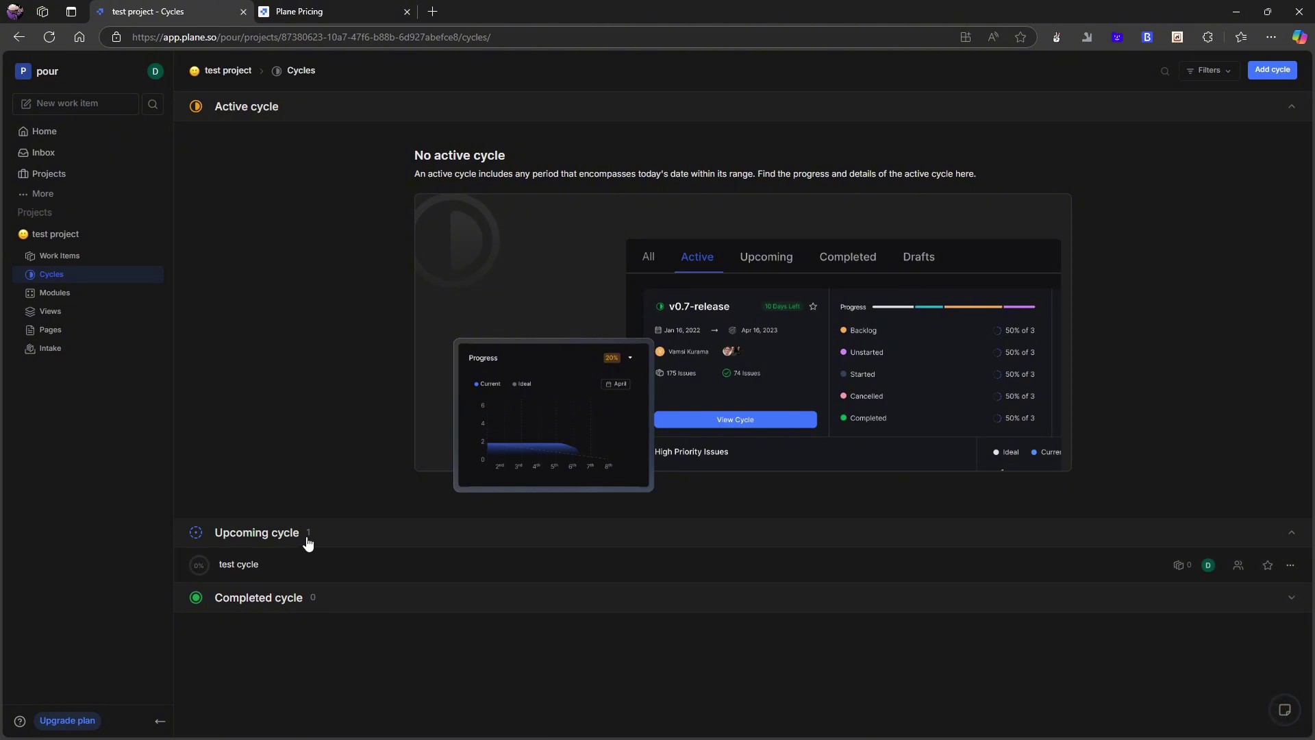
Add the existing work items "test to do" and "something i need to do" to the test cycle.
click(288, 571)
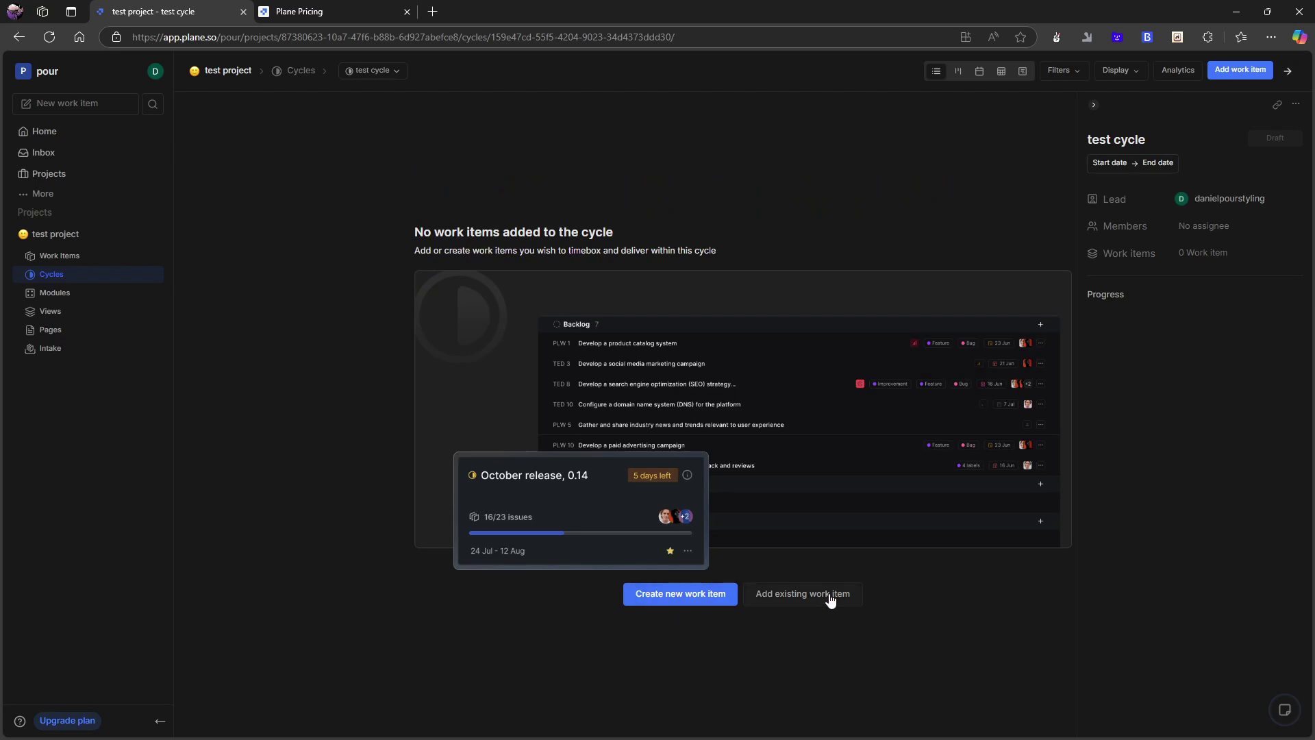
click(802, 594)
click(443, 193)
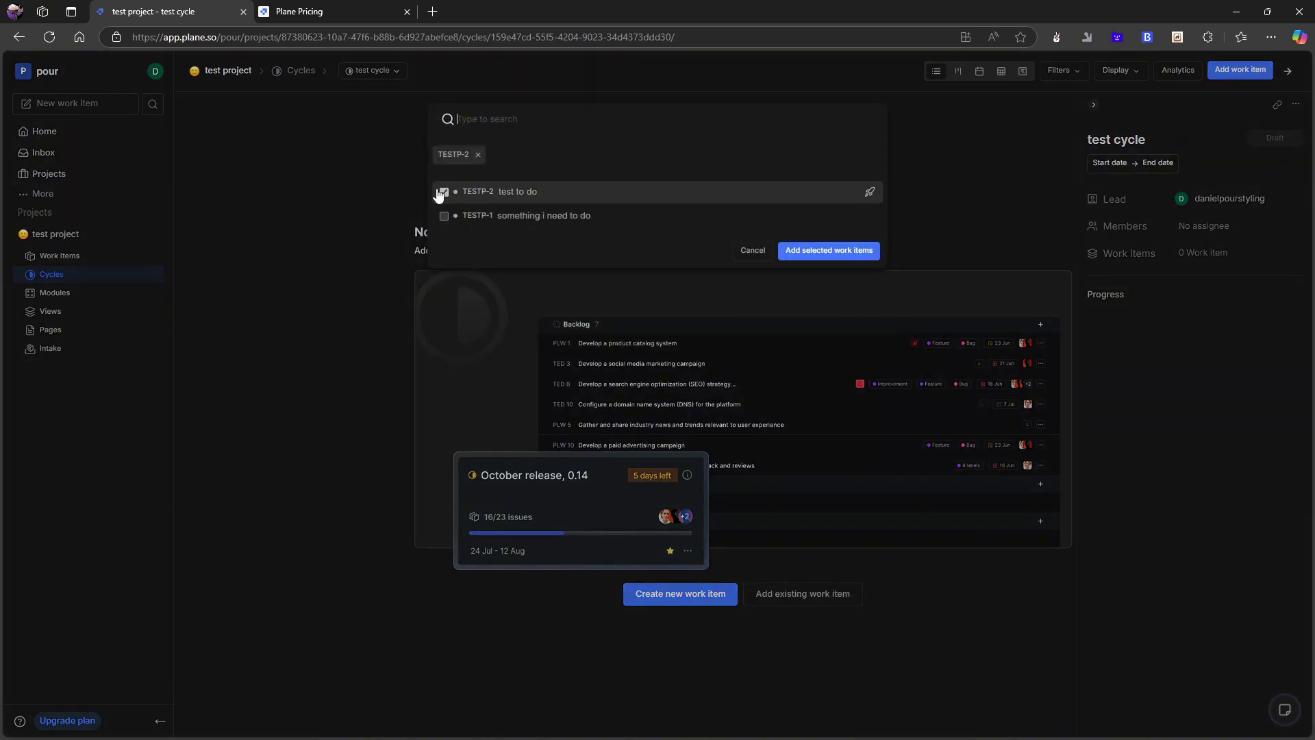
click(444, 216)
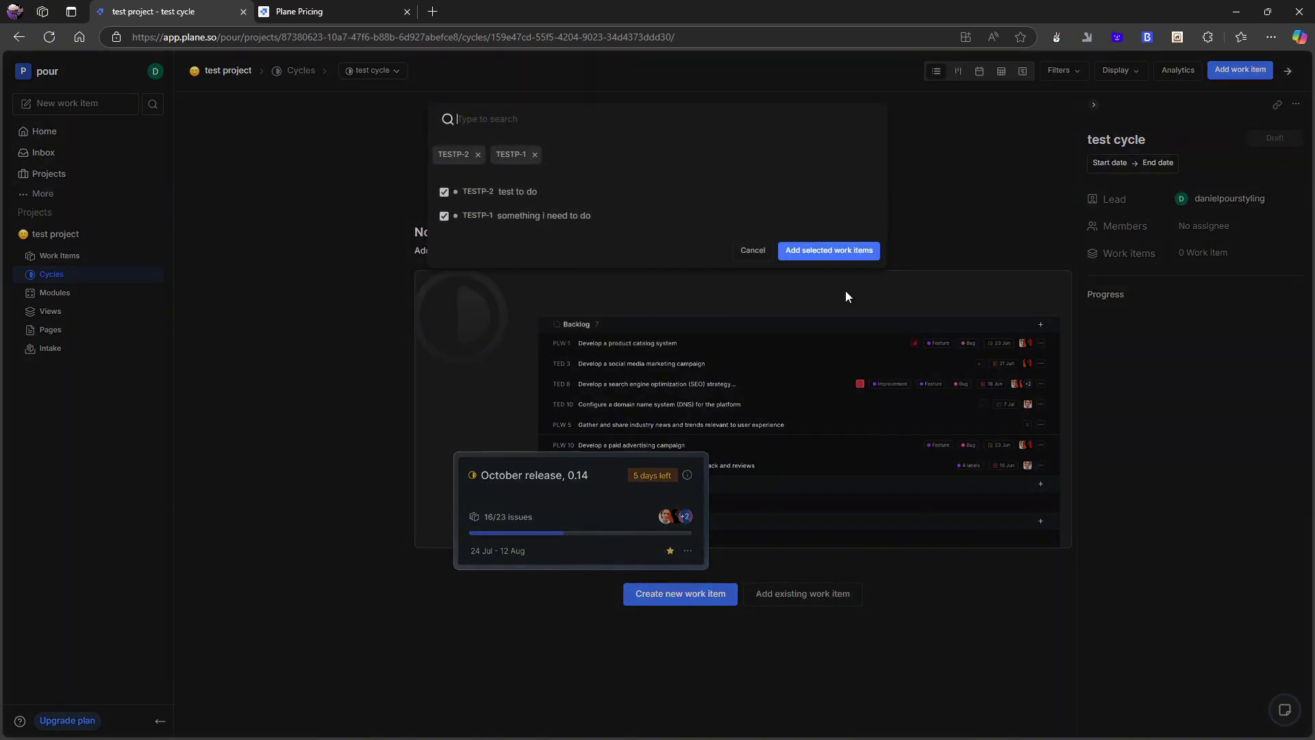
click(860, 252)
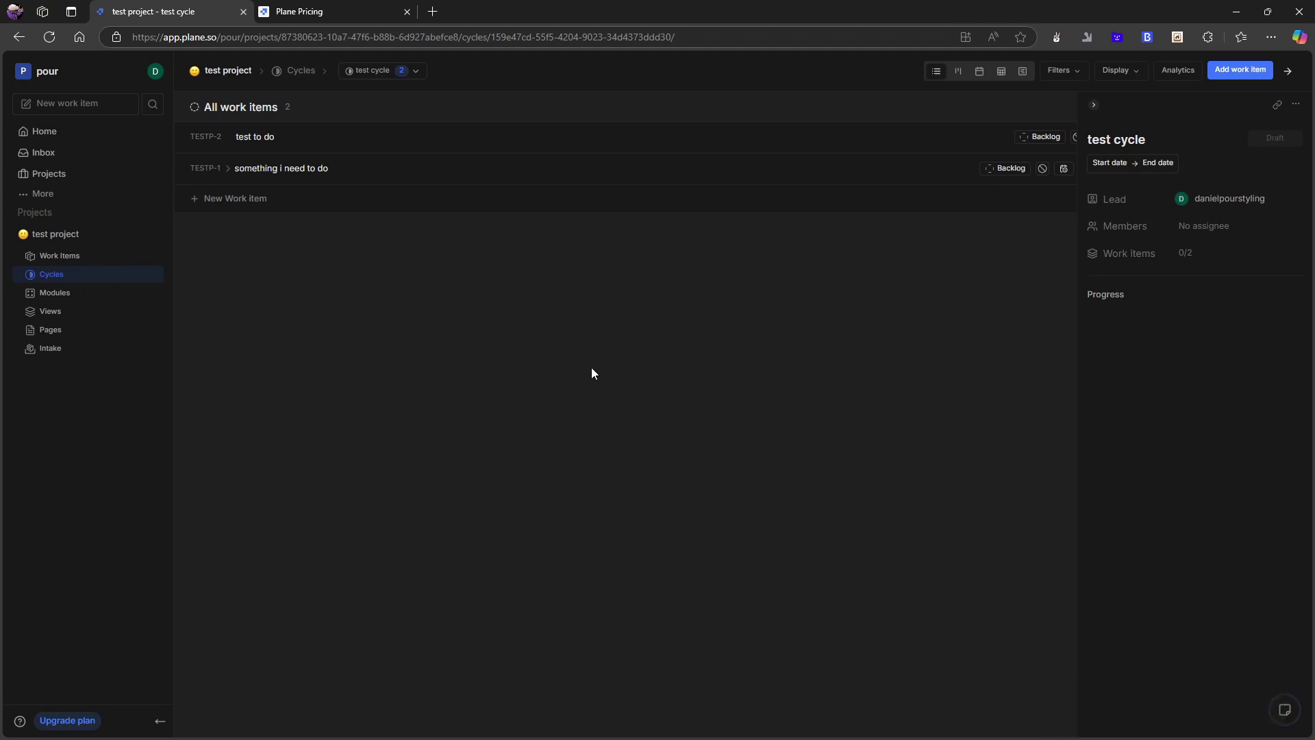
Return to the project's cycle overview and reopen the test cycle.
click(86, 279)
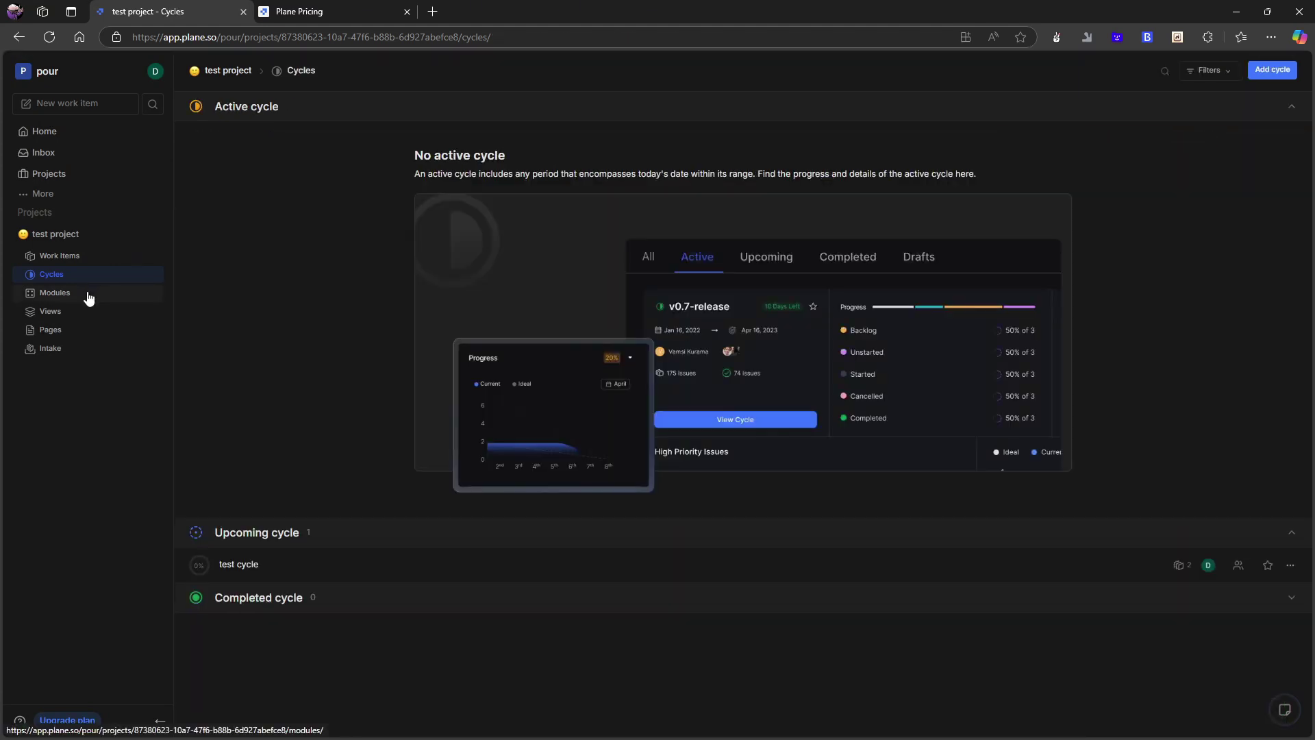
click(254, 573)
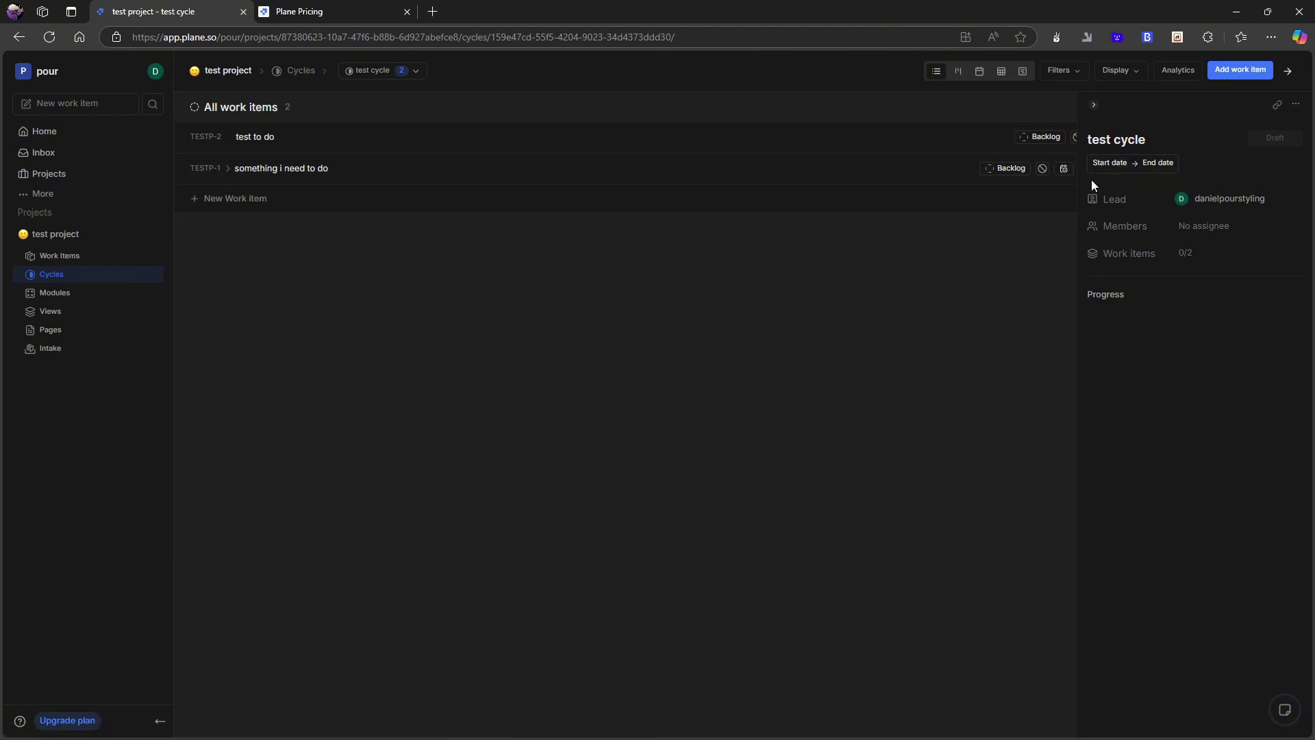
Check the calendar for the test cycle's start and end dates without picking any dates.
click(1121, 166)
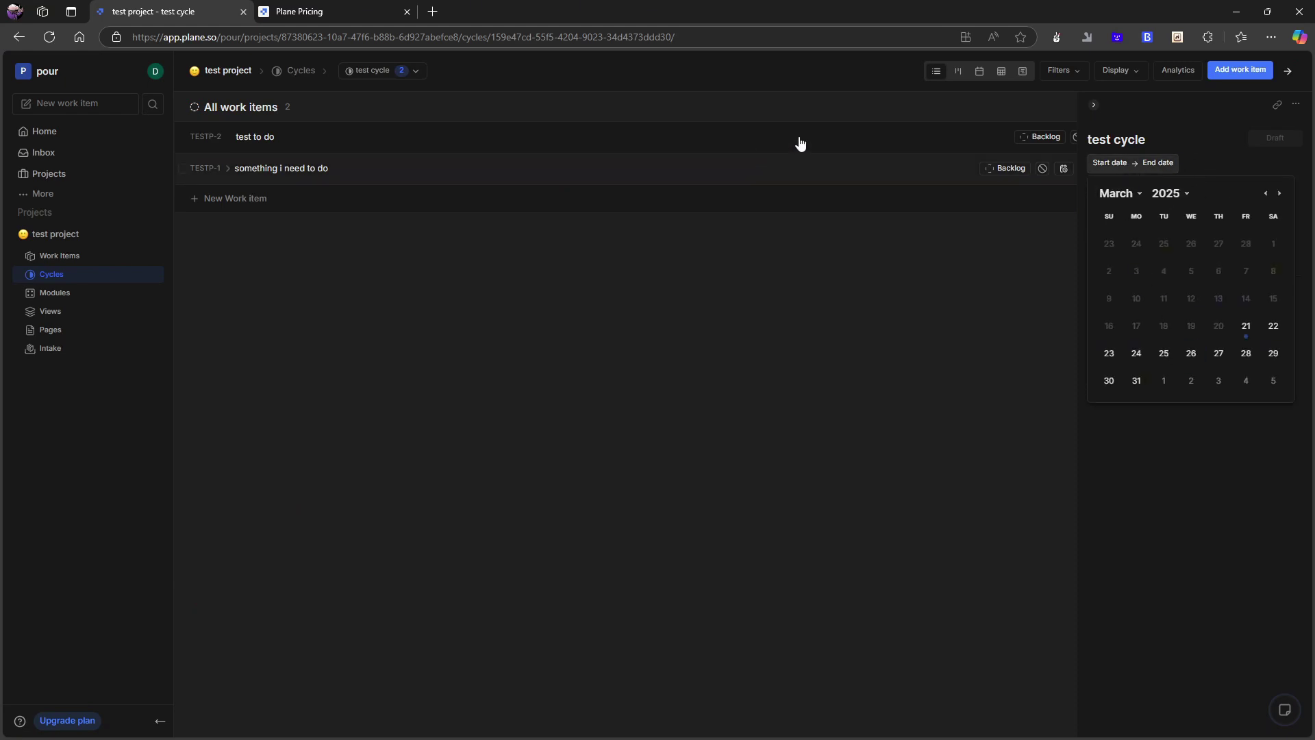
click(1136, 167)
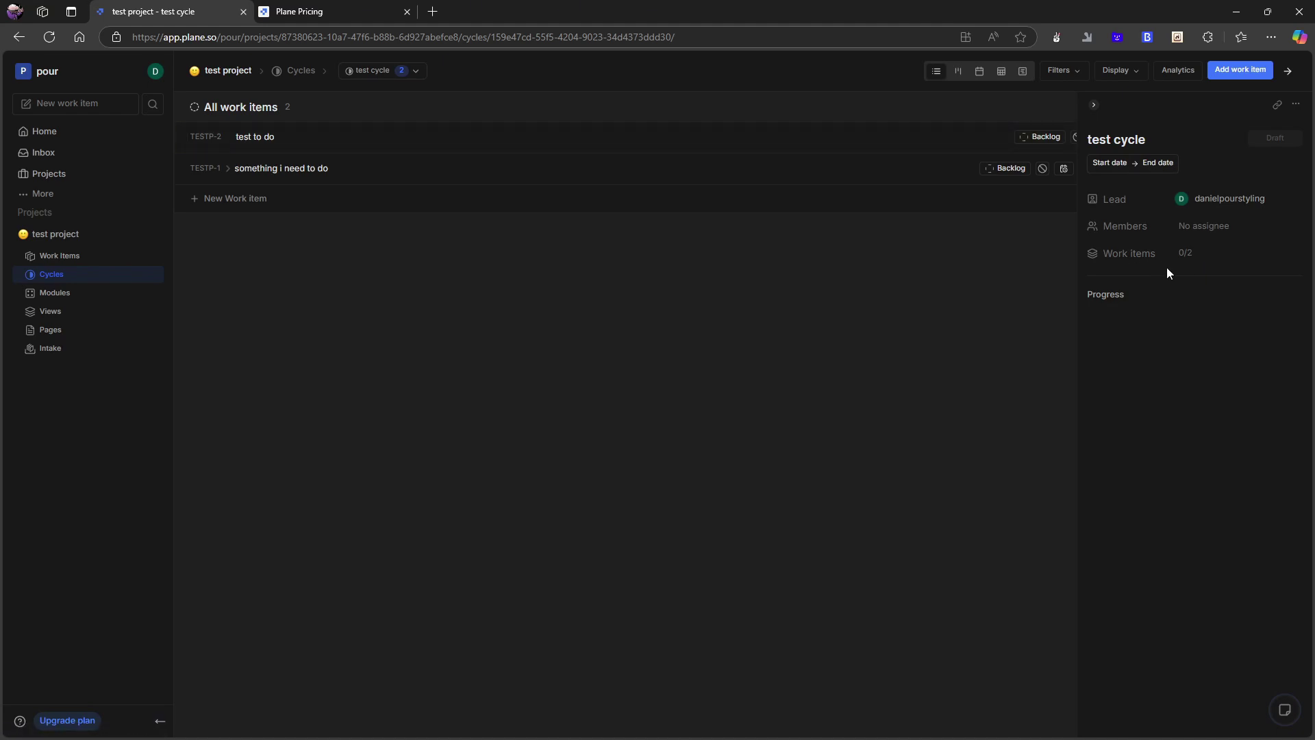
Select the "test to do" work item for bulk actions and collapse the test cycle's details, staying in the cycle.
click(184, 139)
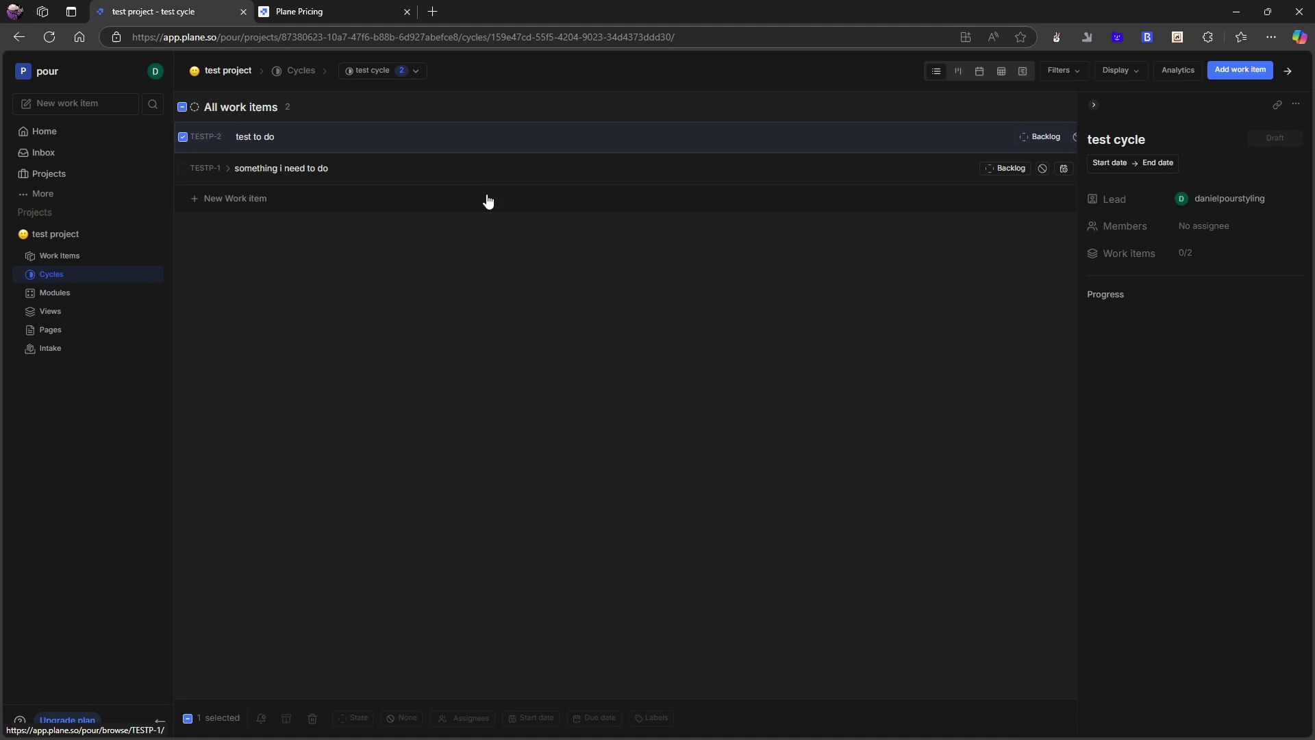
click(1094, 105)
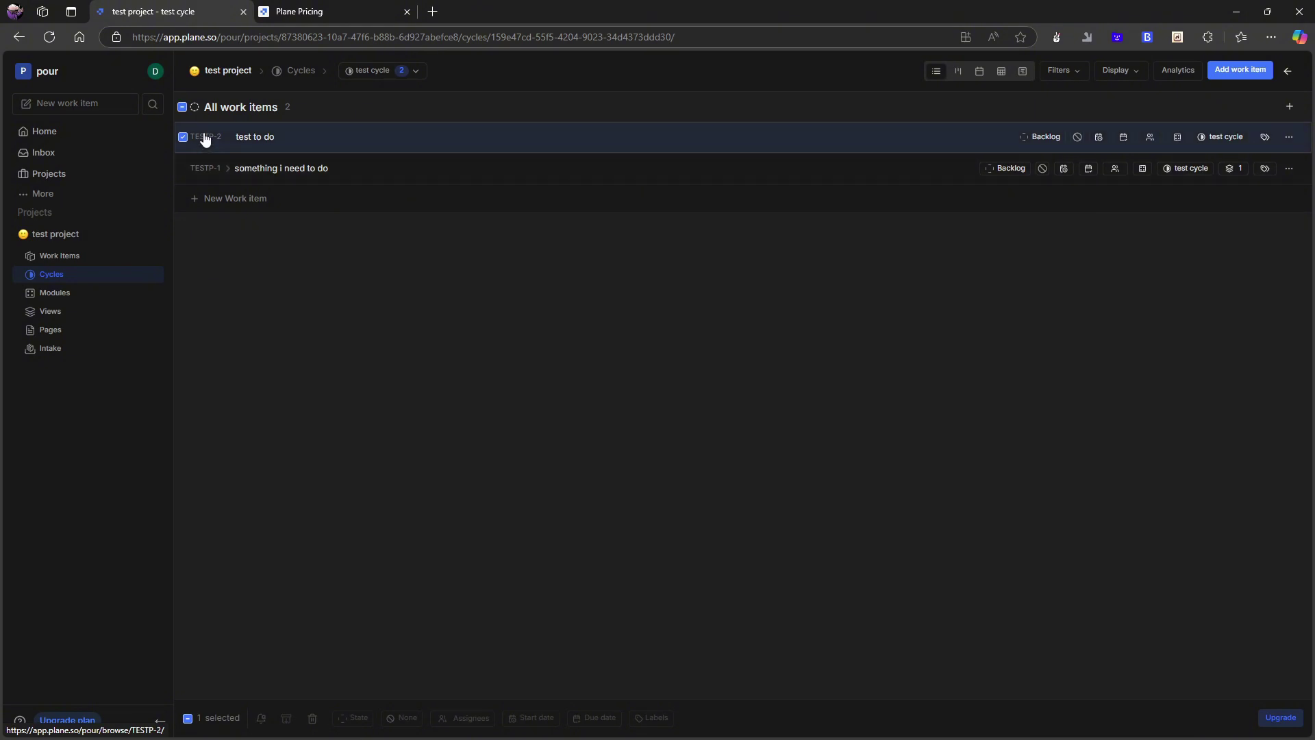
click(41, 277)
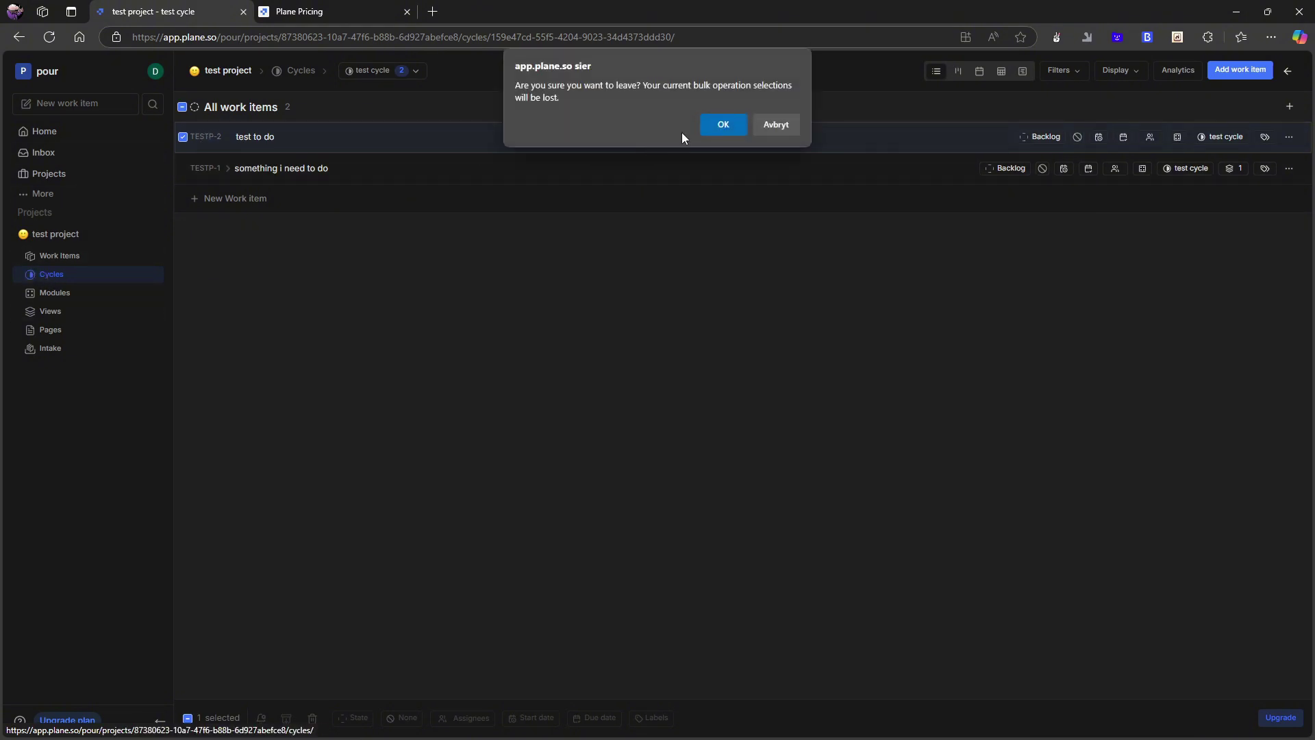
click(776, 124)
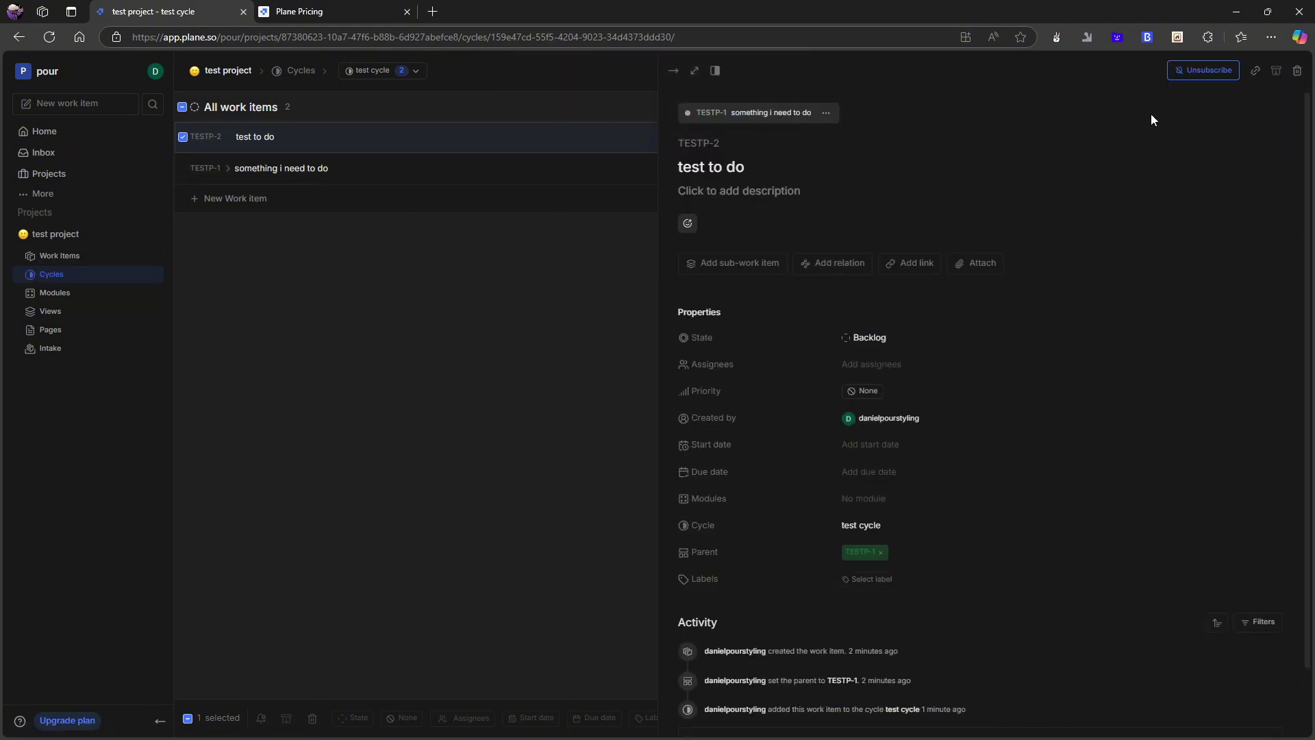
click(673, 71)
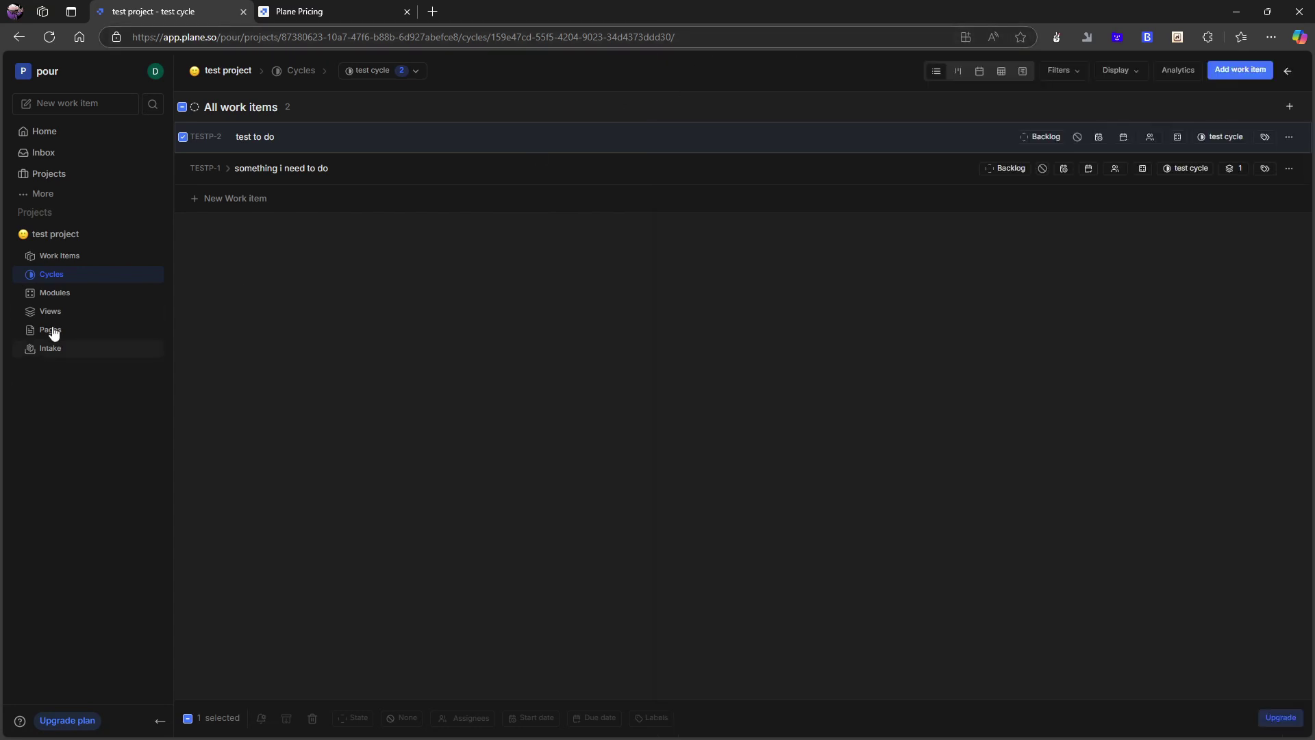
Return to the project's cycle overview, discarding the bulk selection, and reopen the test cycle.
click(59, 277)
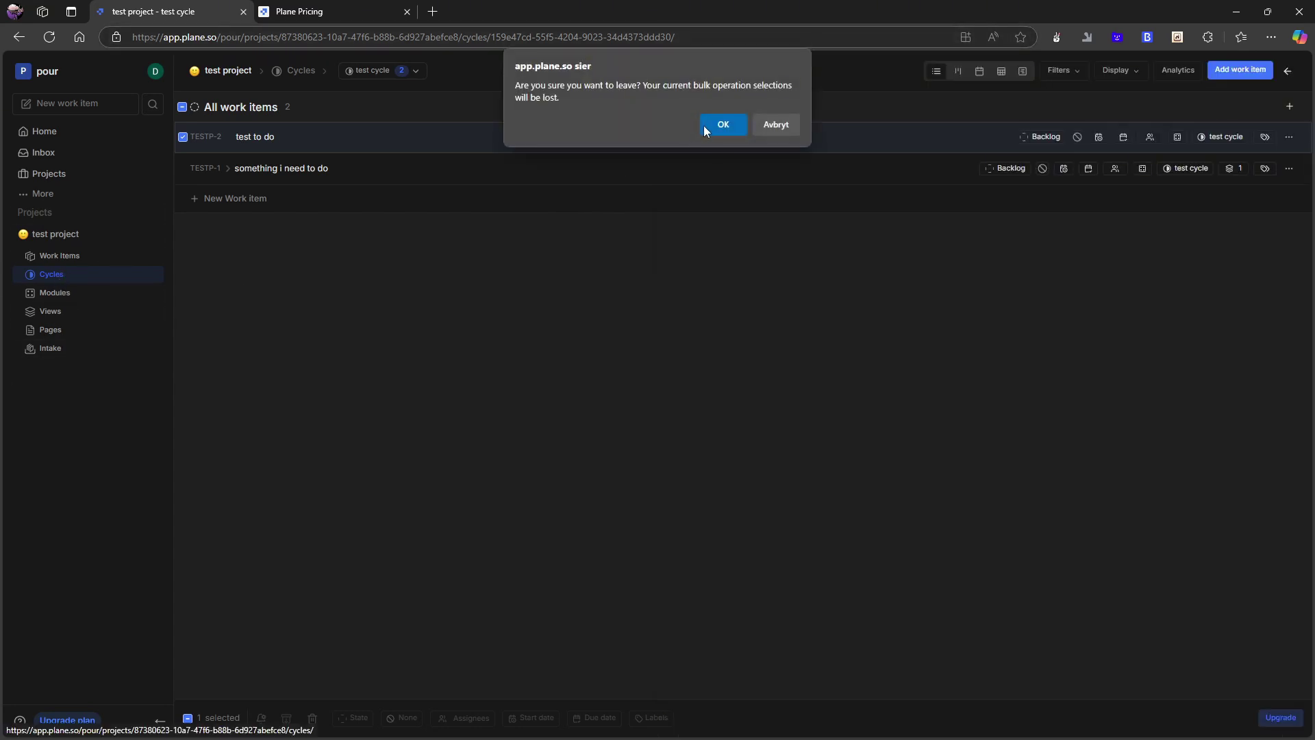
click(722, 124)
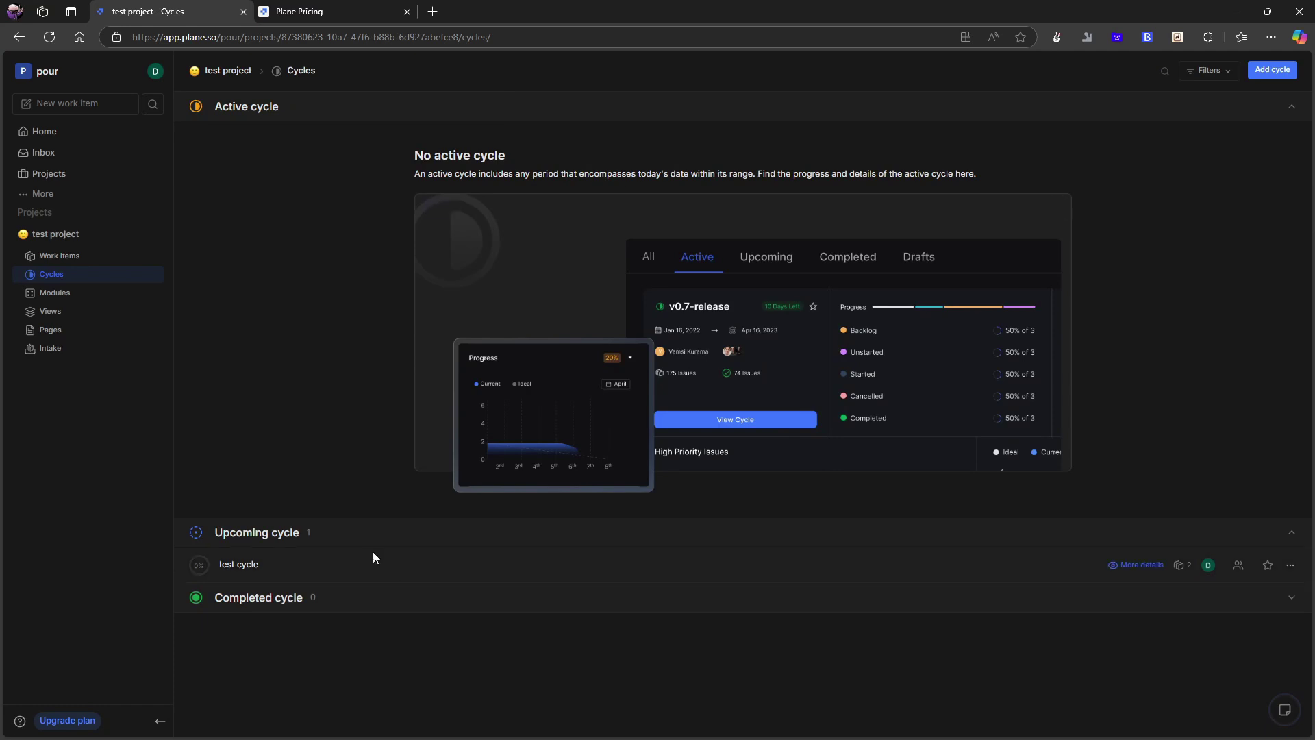
click(279, 568)
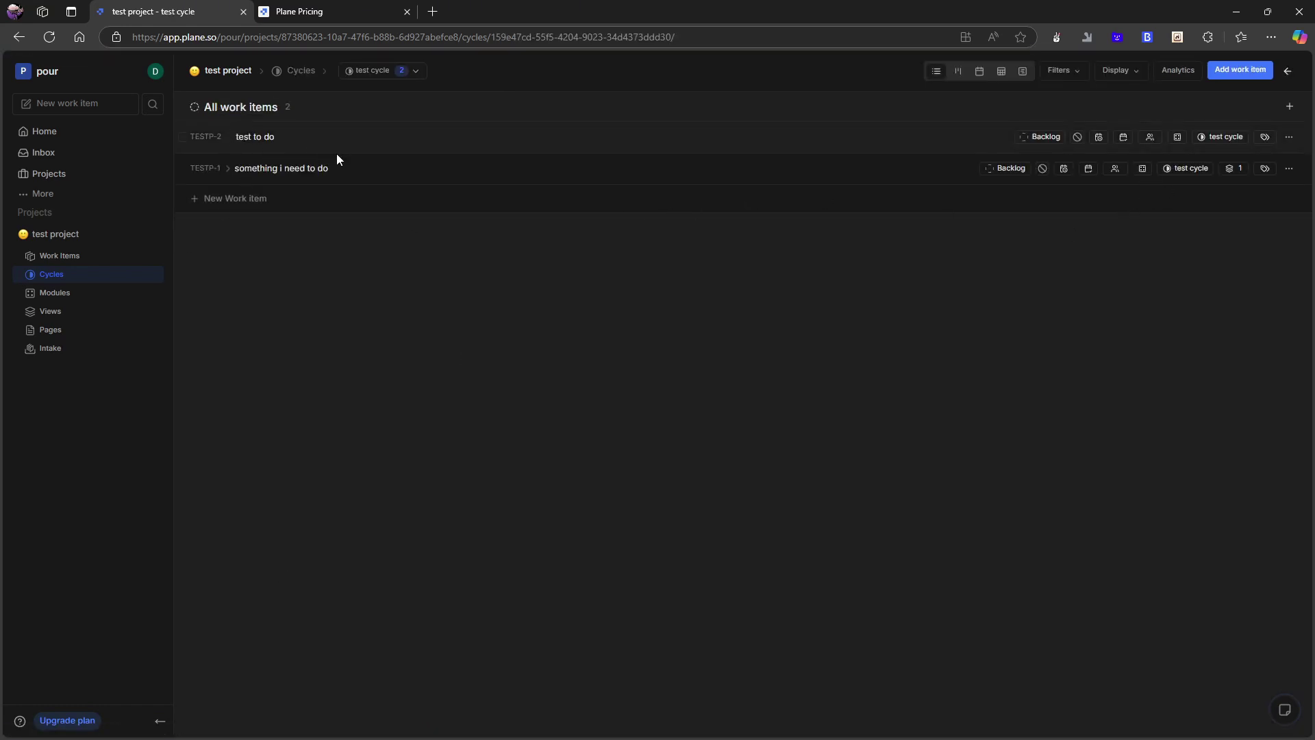
Look at the details of "test to do" within the test cycle and mark the item for bulk actions.
click(522, 145)
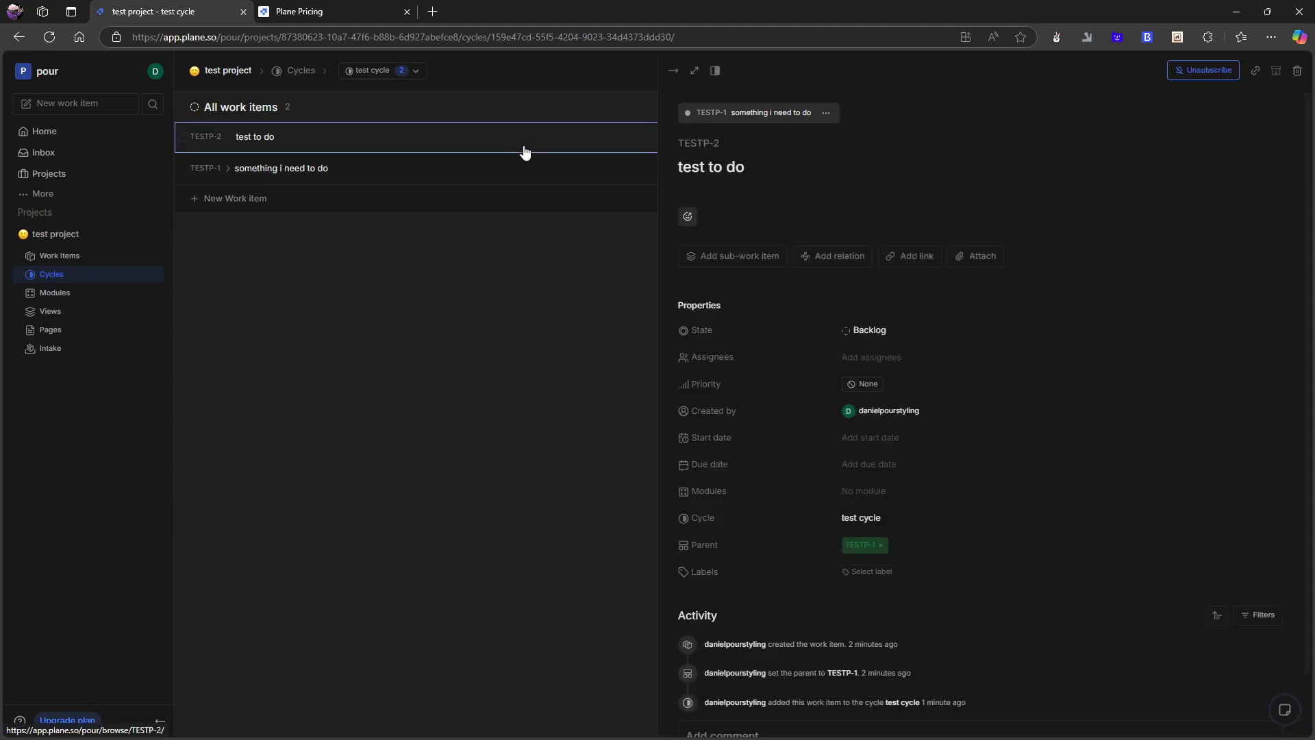
click(183, 136)
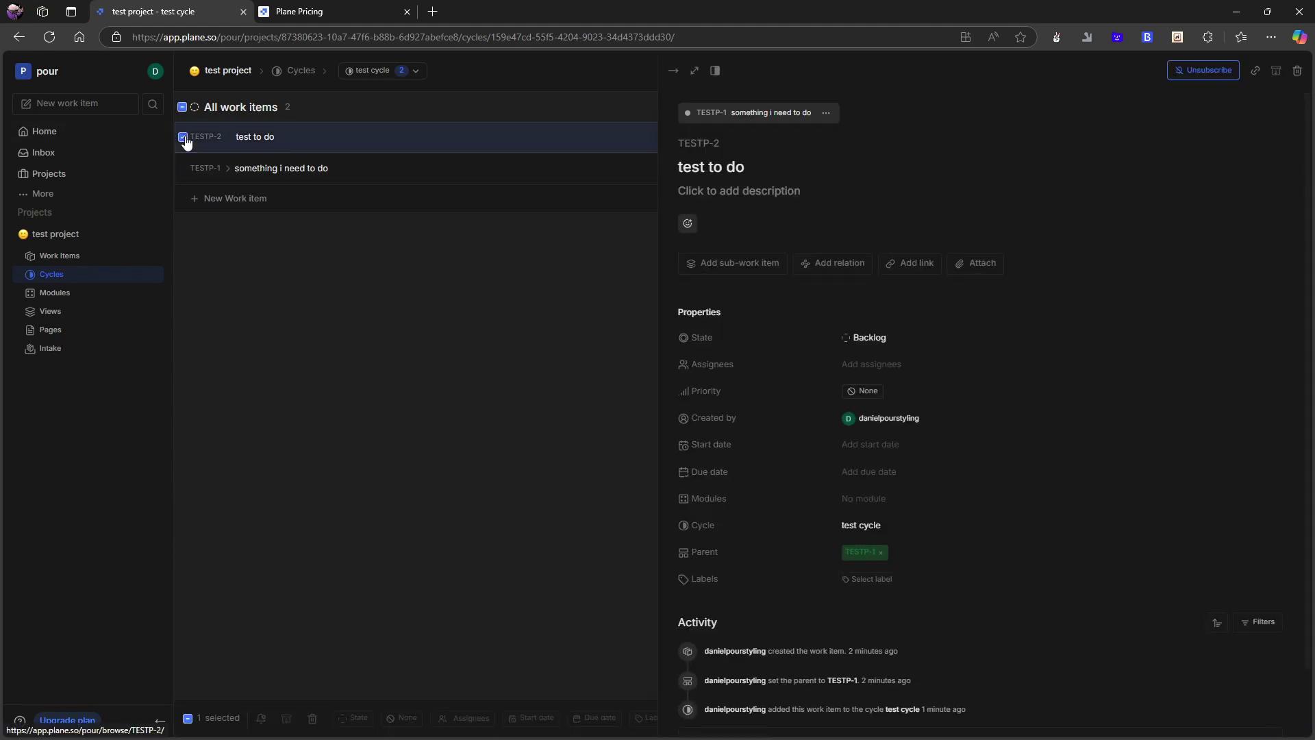
click(567, 439)
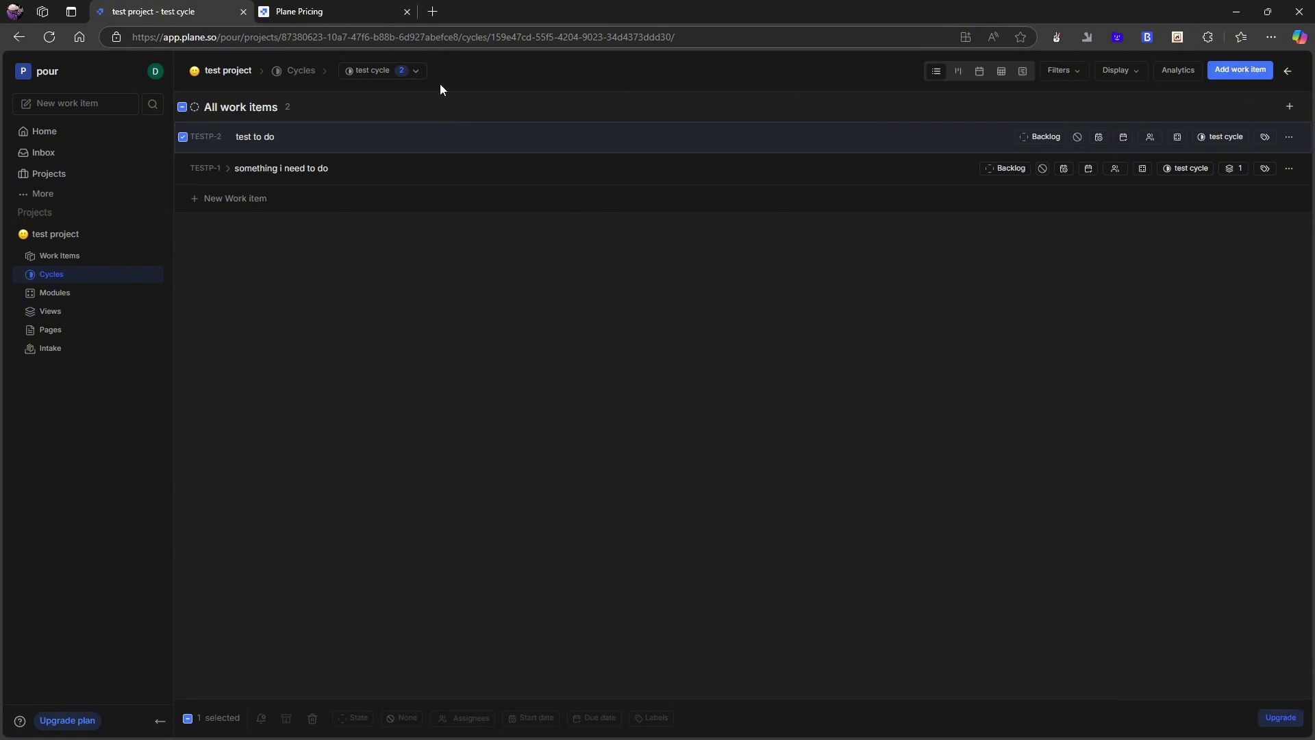
Discard the bulk selection and create the project's first module with the title "TEST 3".
click(61, 295)
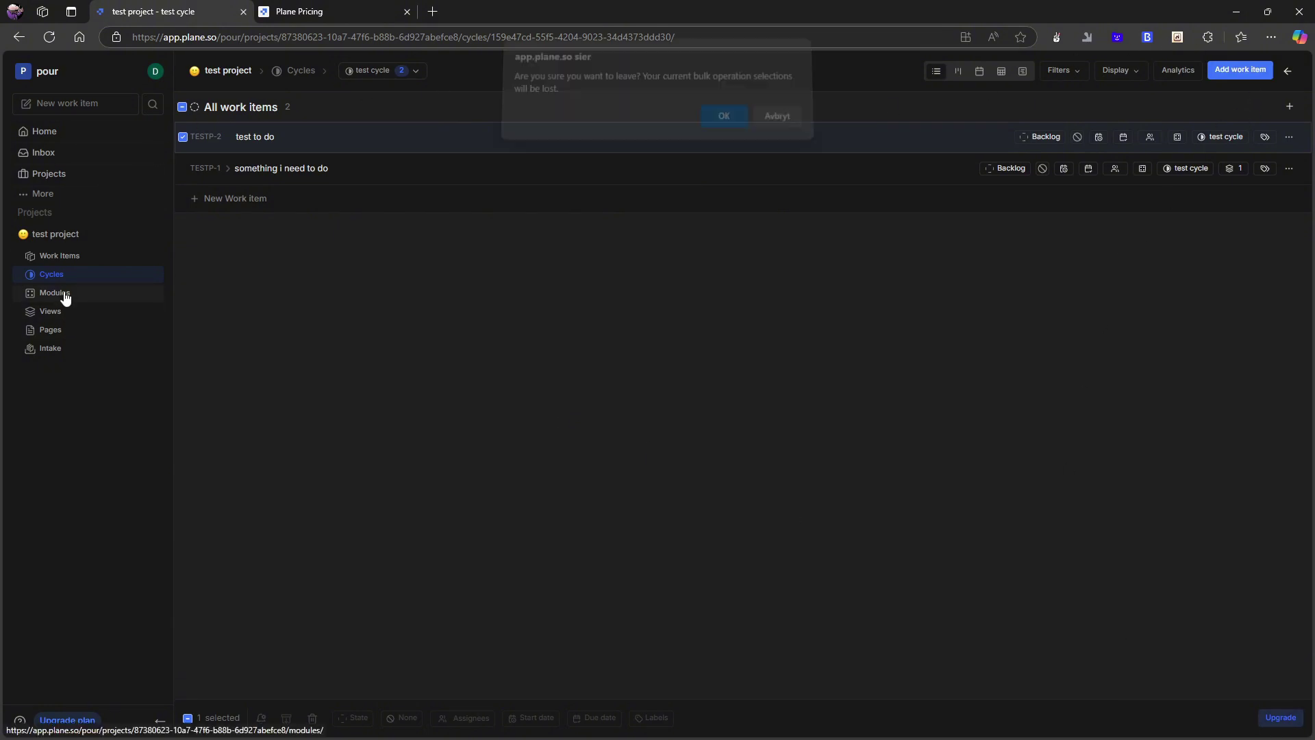
click(707, 135)
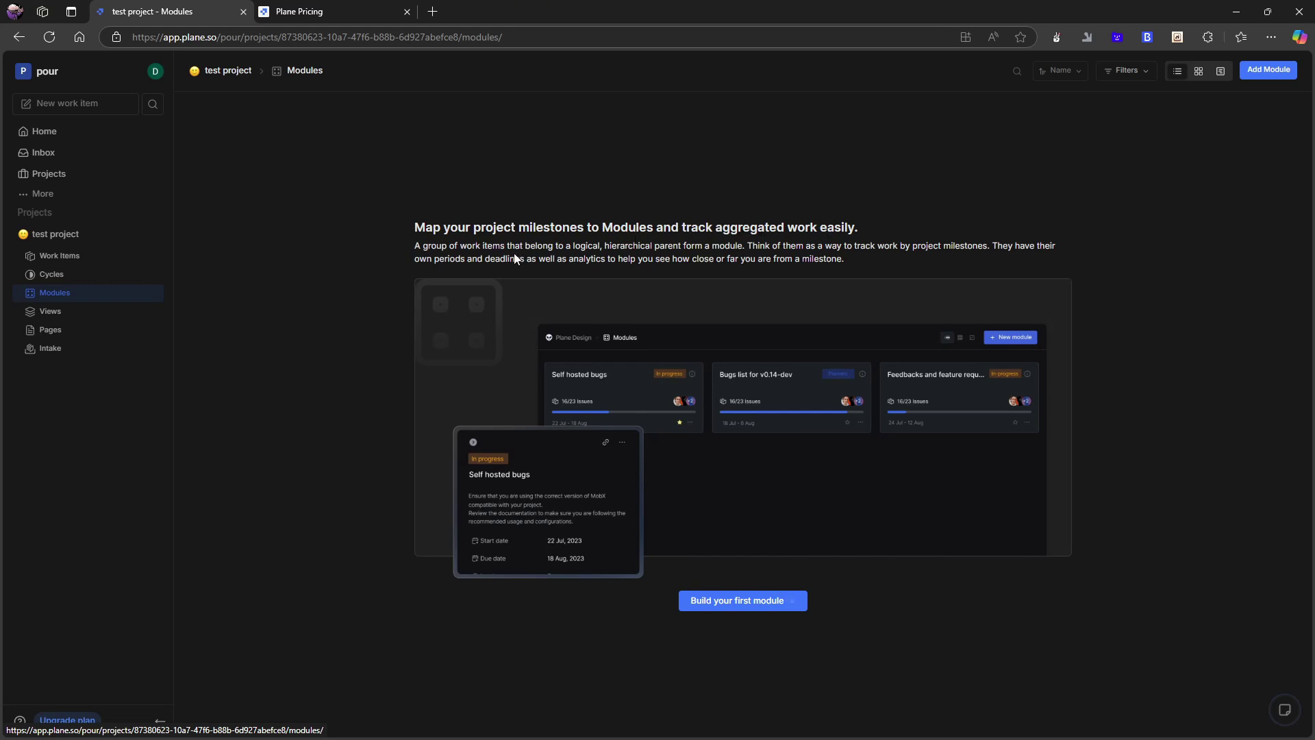
click(725, 603)
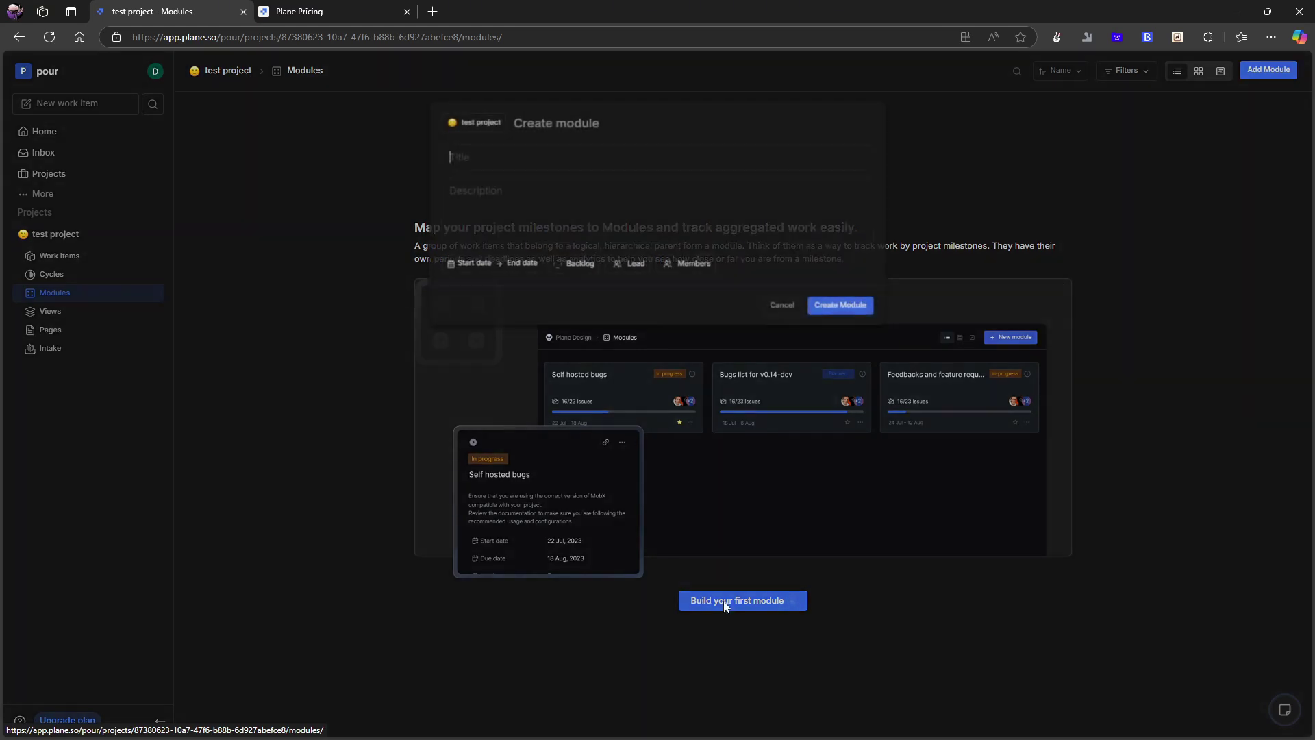
text(TEST)
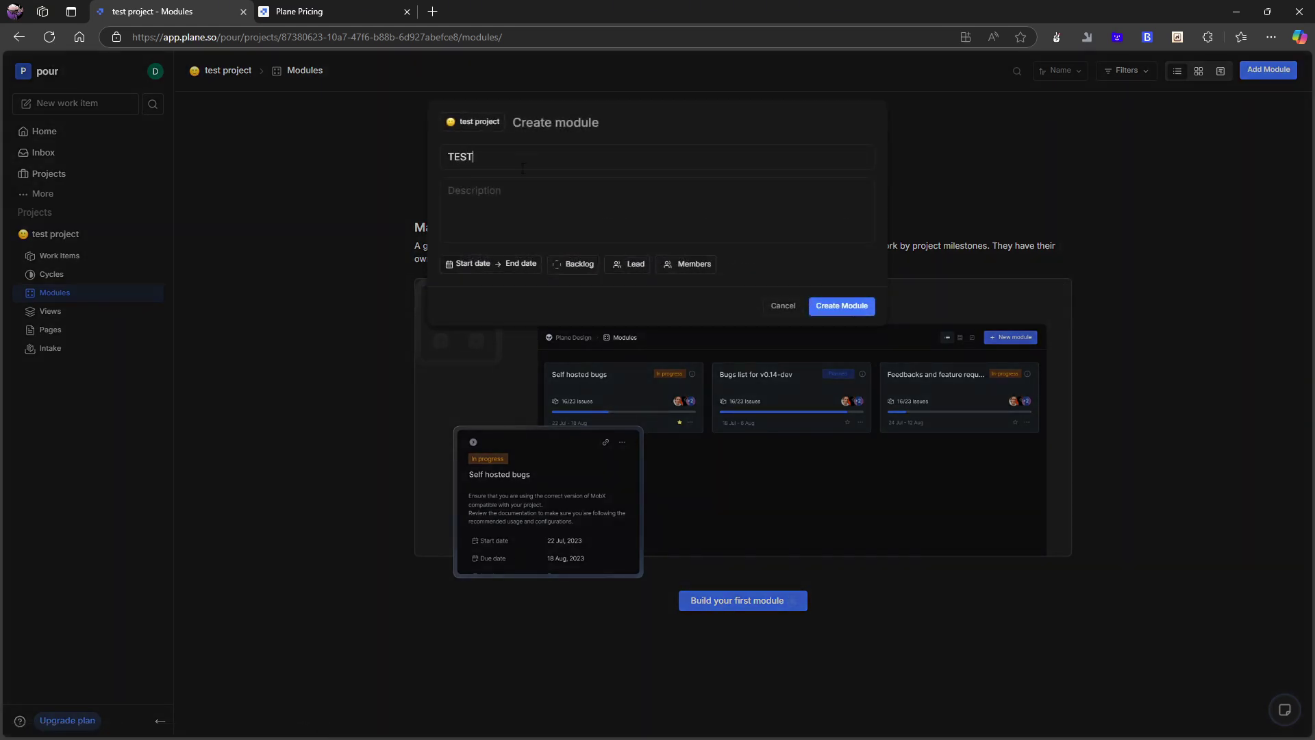
text( 3)
key(Return)
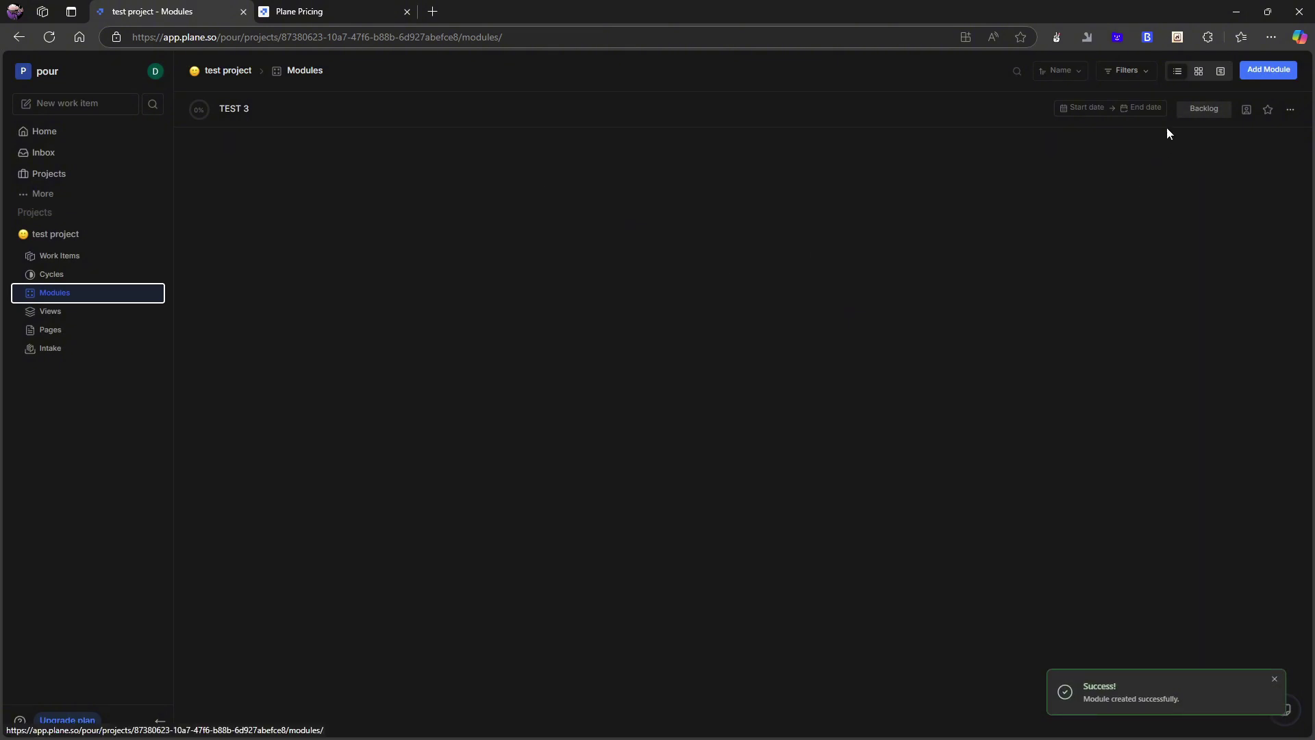
Add the existing work items "test to do" and "something i need to do" to the "TEST 3" module.
click(226, 109)
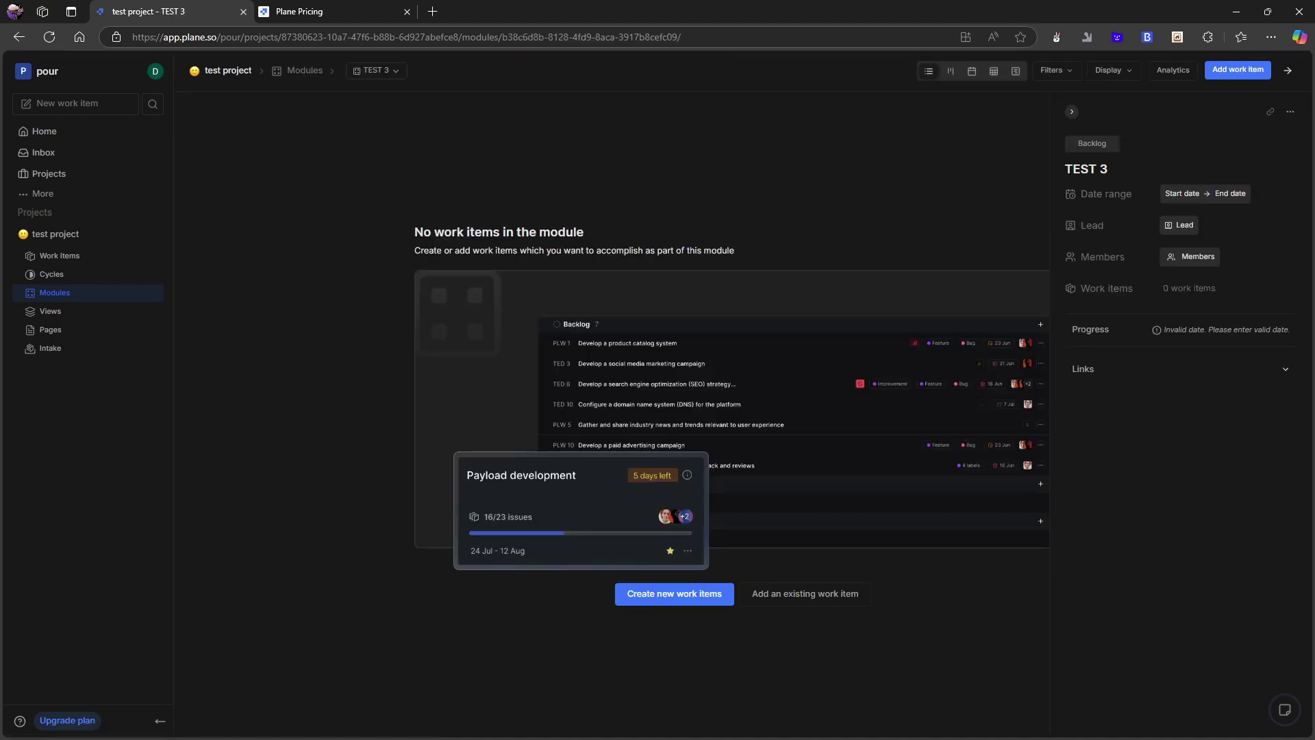
click(816, 595)
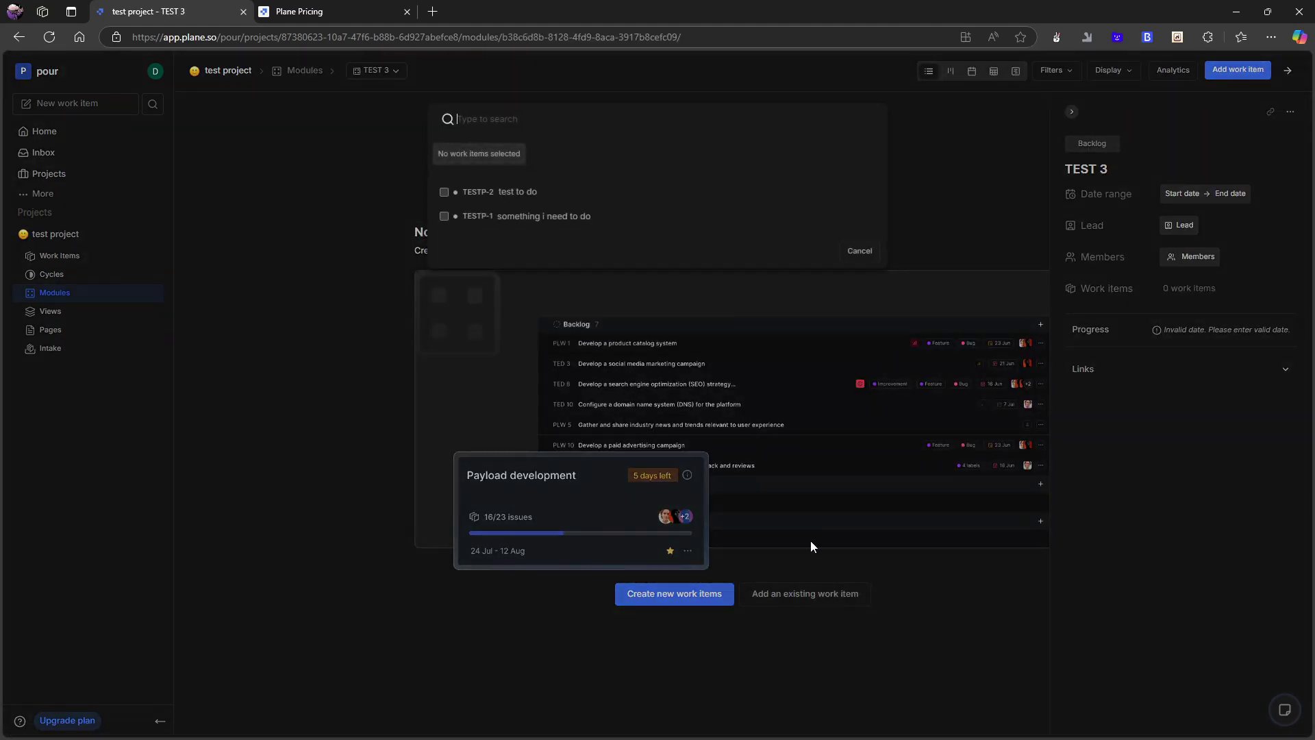
click(443, 192)
click(444, 216)
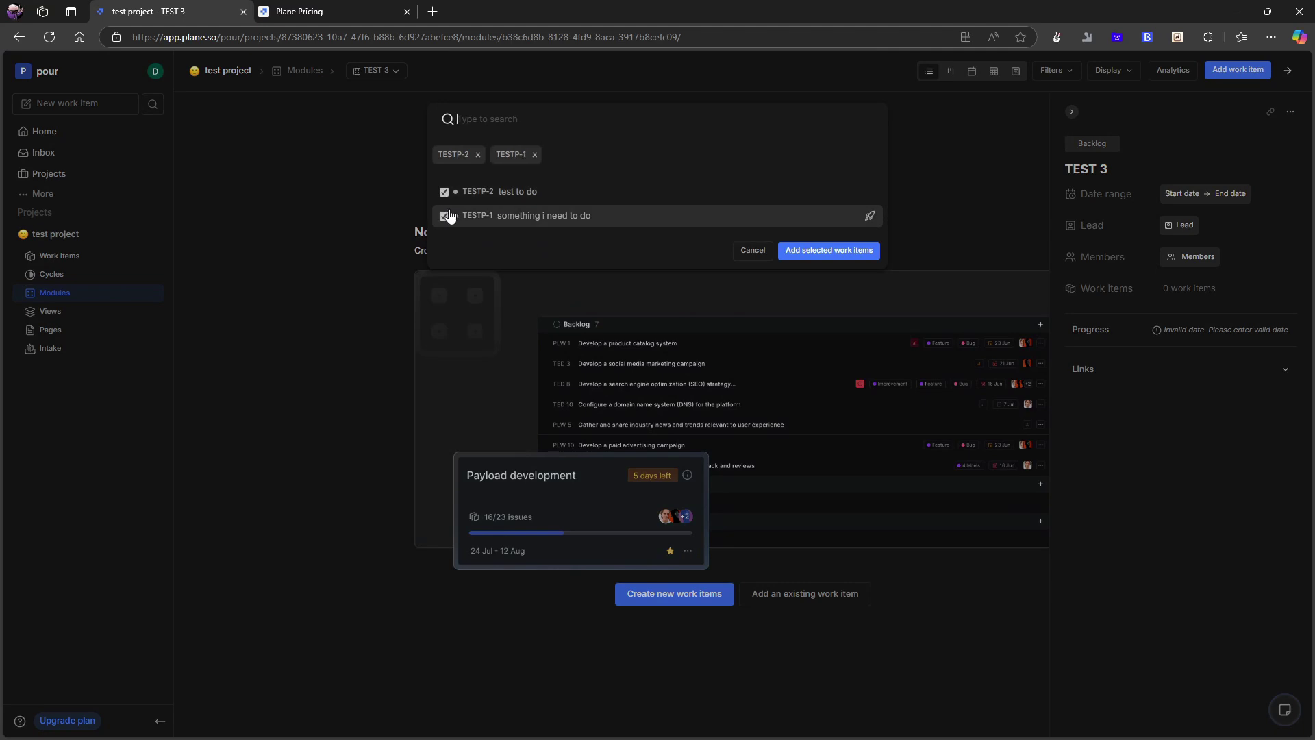
click(835, 250)
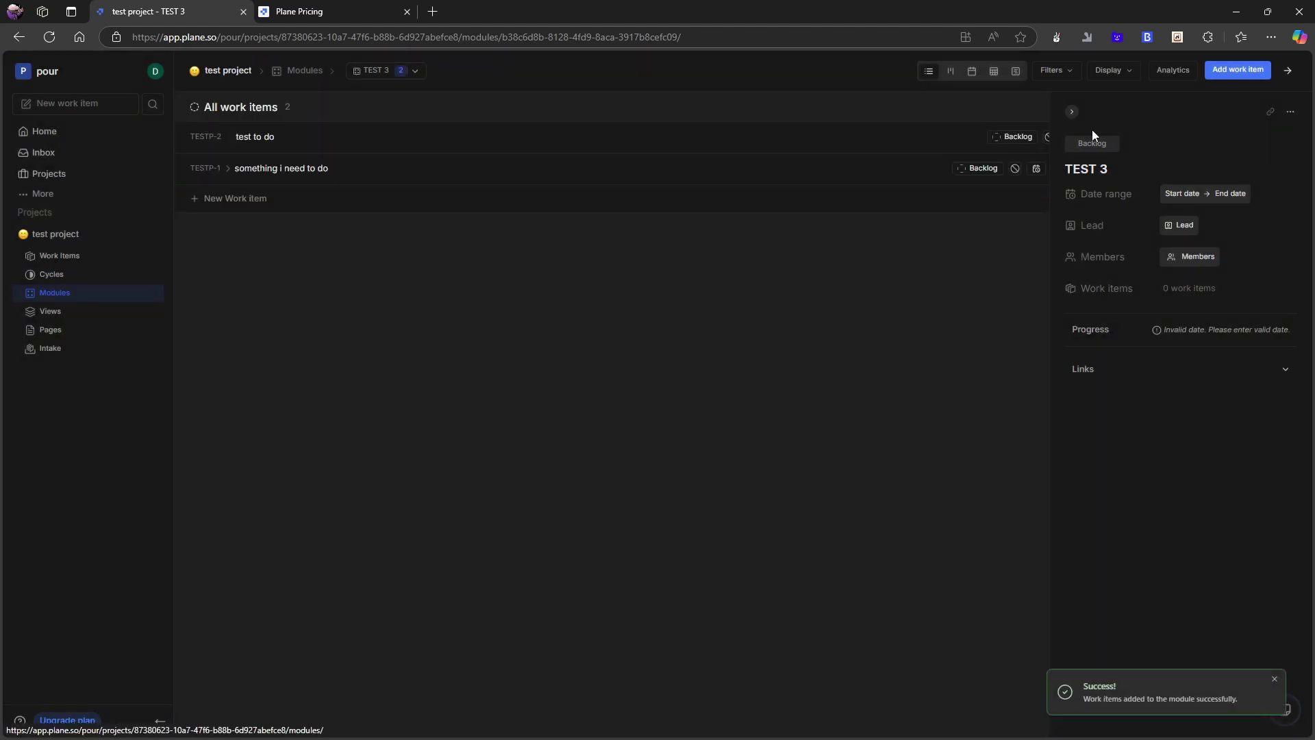
Review the display options and module switcher of "TEST 3", and collapse the module's details.
click(1112, 76)
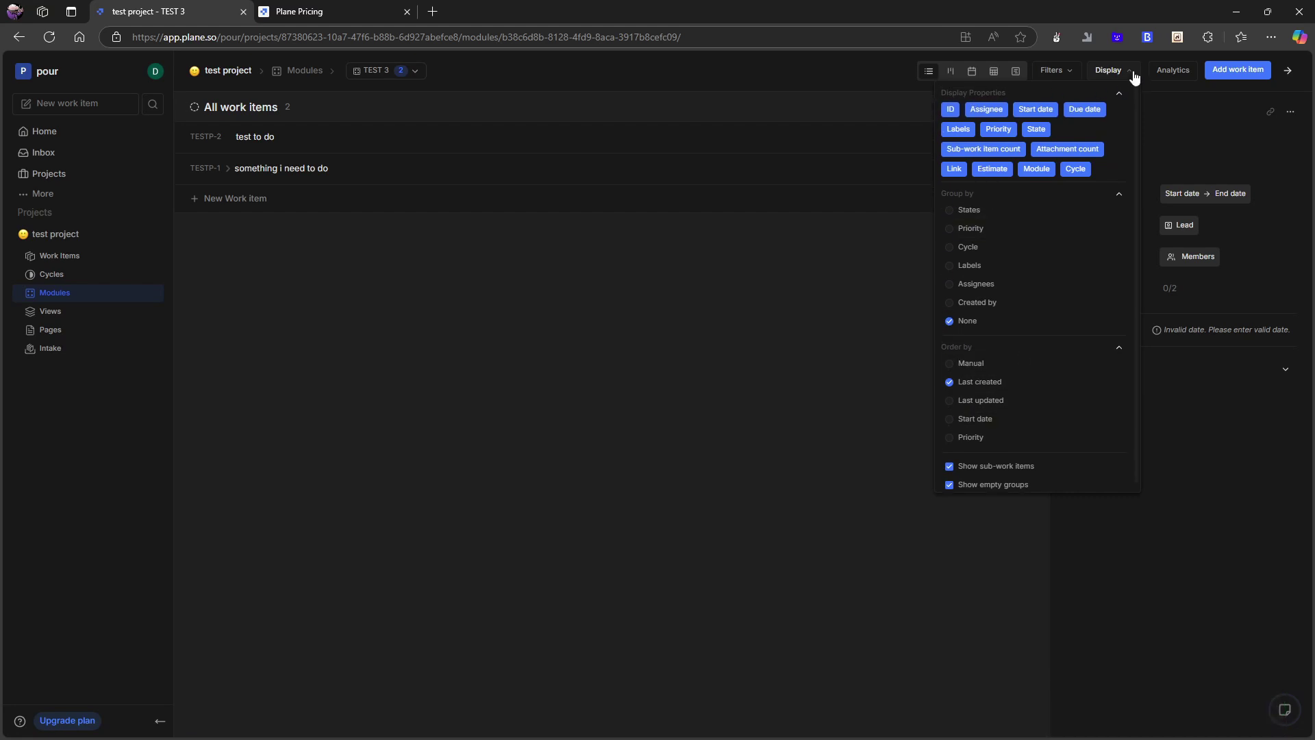
click(708, 406)
click(418, 76)
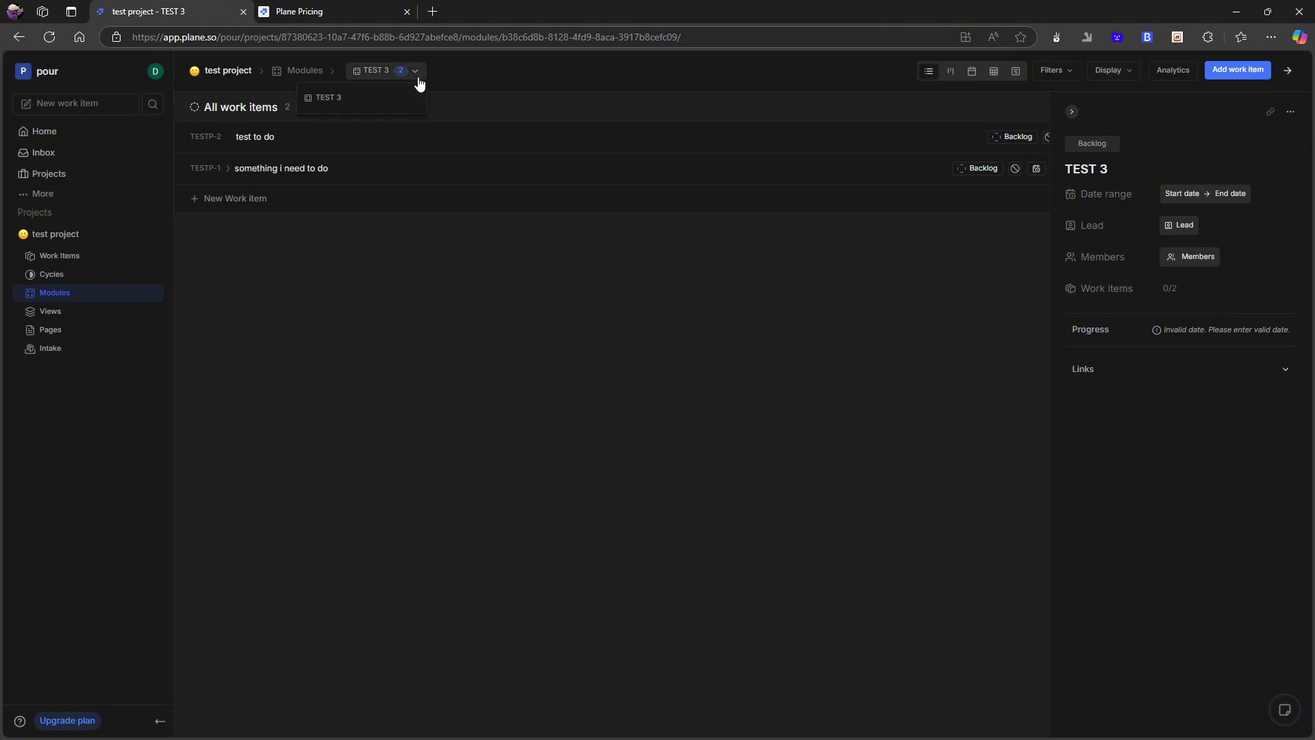
click(418, 77)
click(415, 79)
click(772, 382)
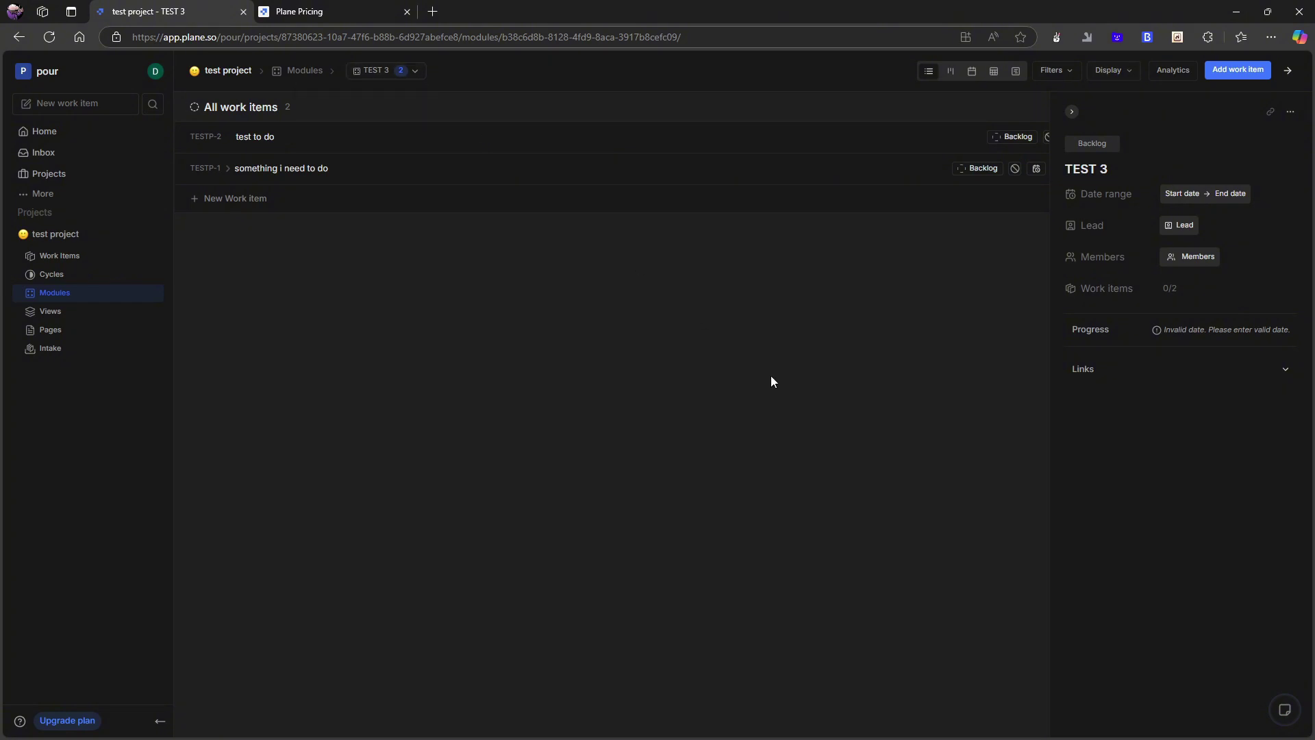
click(1073, 112)
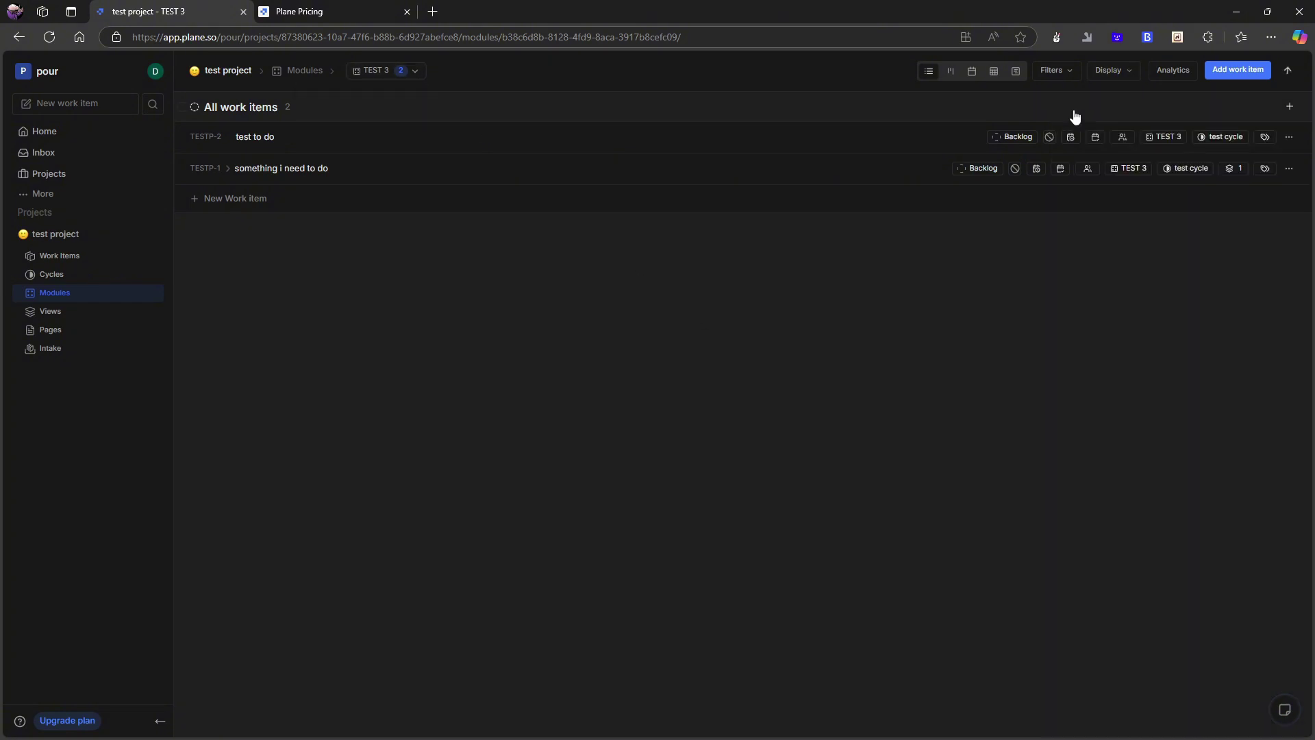
Compare the "TEST 3" module in the board, calendar, table, timeline and list layouts, ending on the board layout.
click(949, 75)
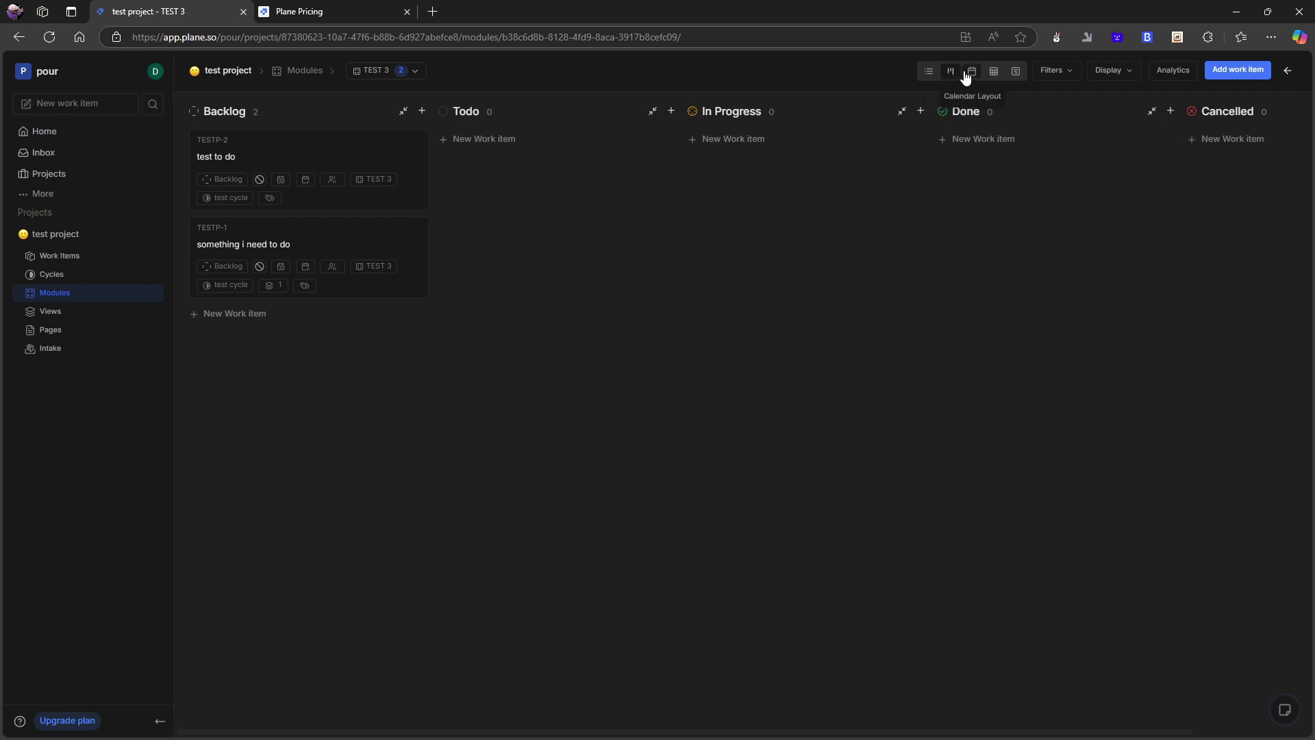
click(972, 74)
click(994, 76)
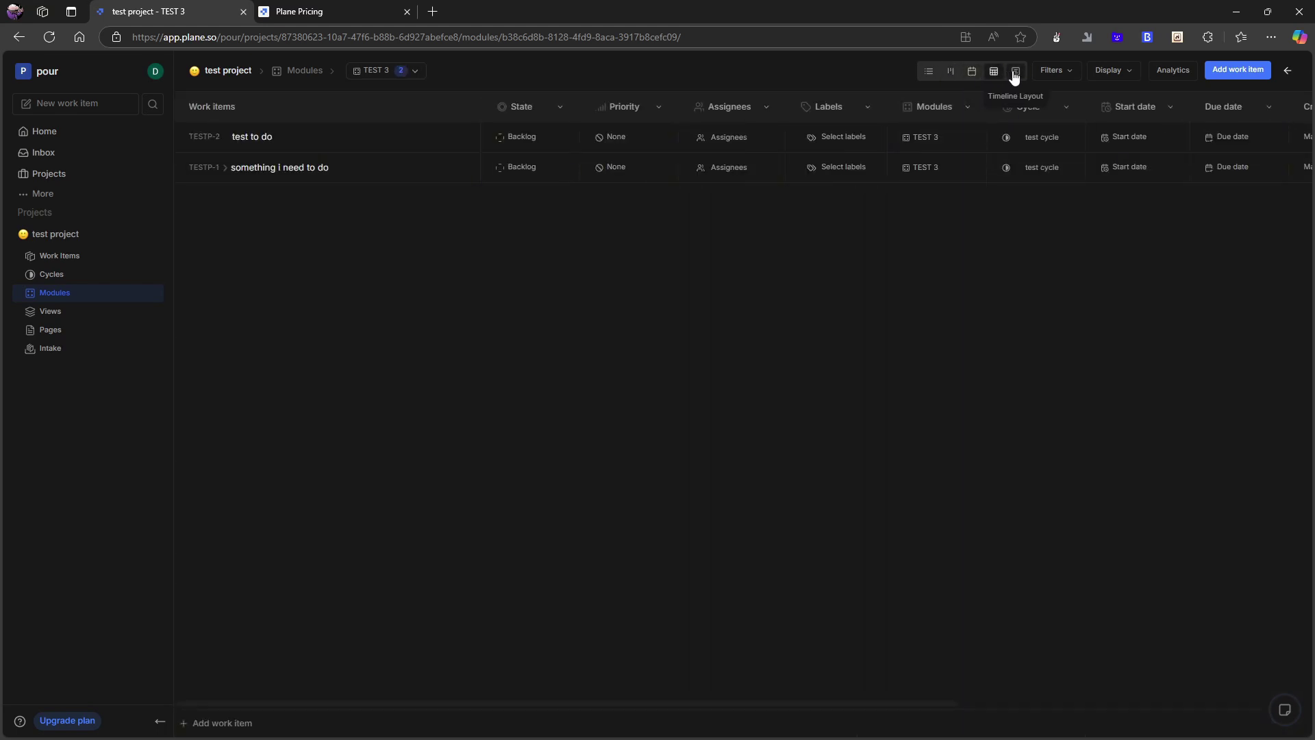
click(1015, 72)
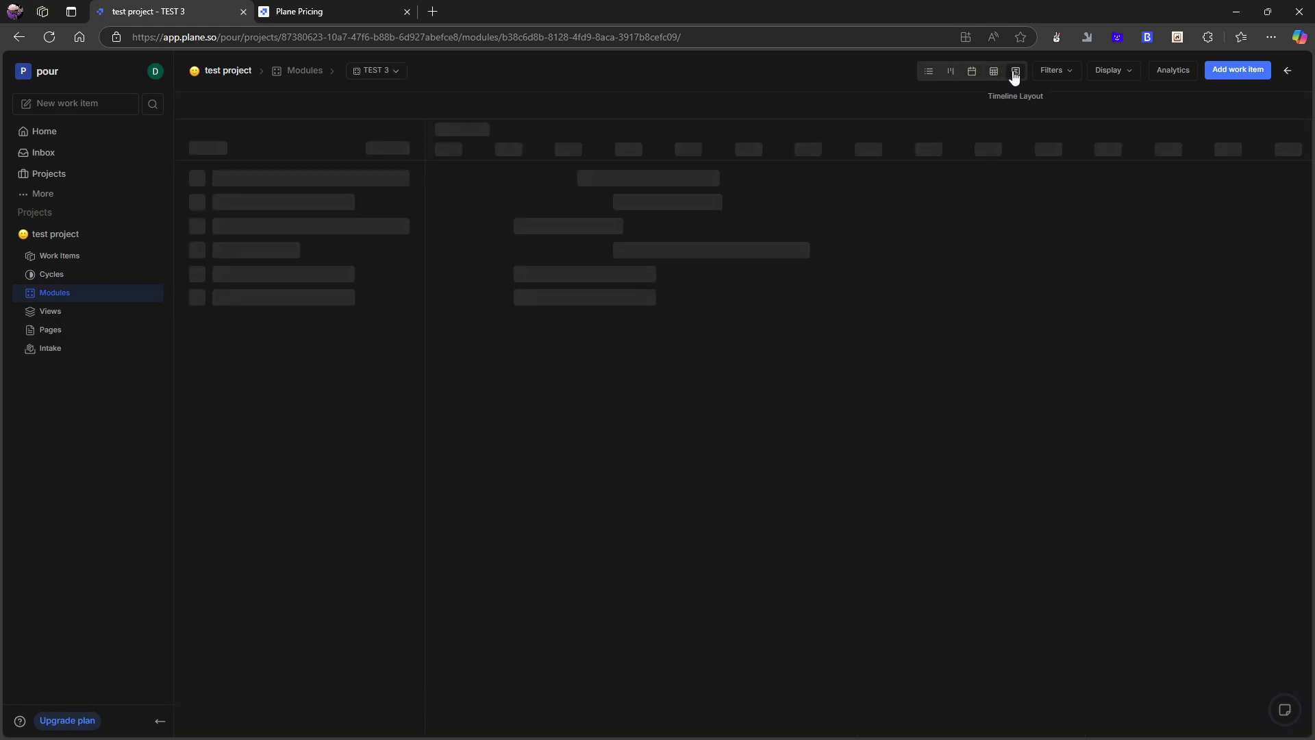
click(930, 73)
click(947, 75)
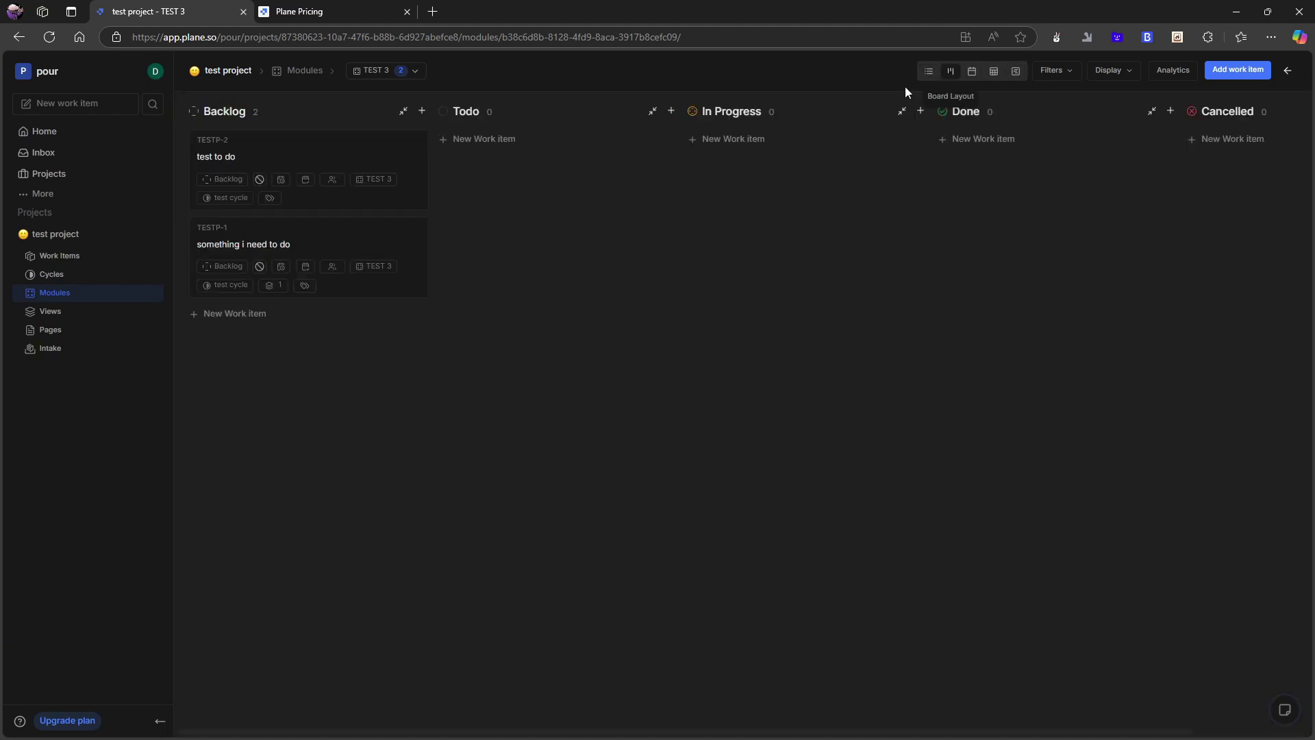
View all of the project's work items in the board, calendar, table and timeline layouts.
click(59, 259)
click(972, 74)
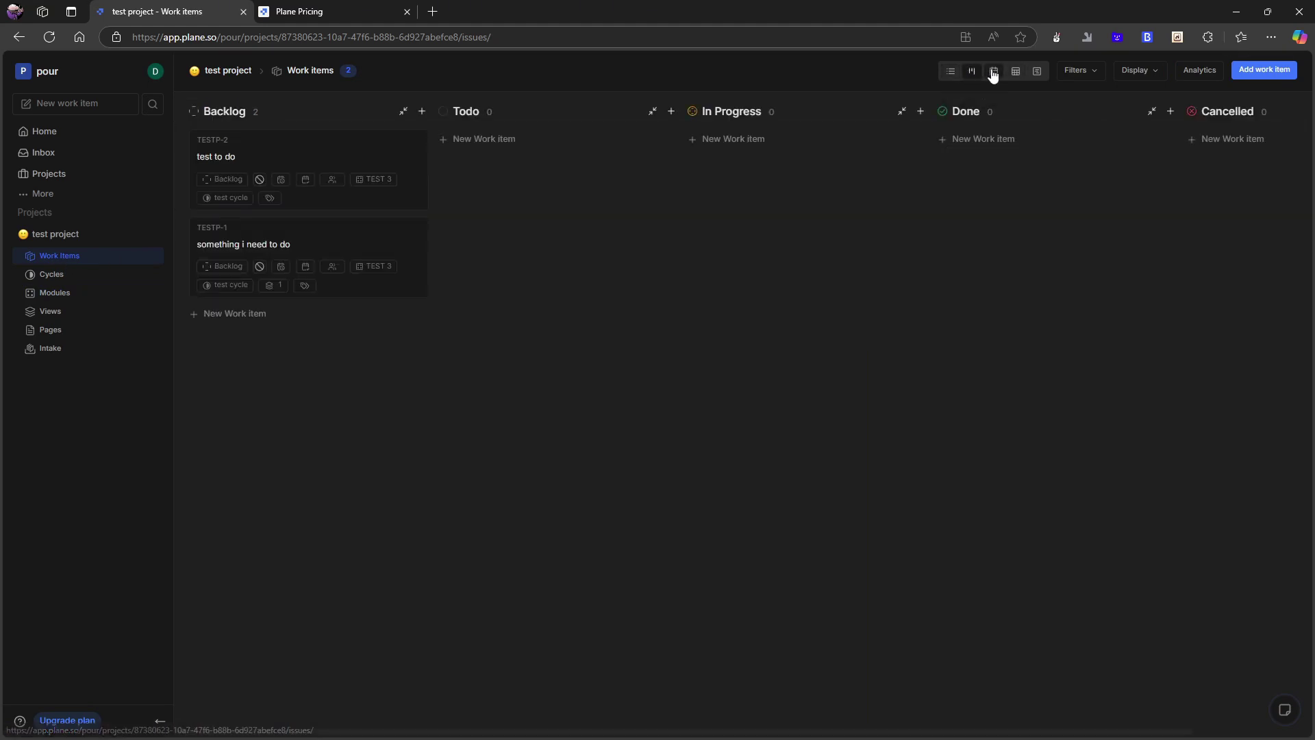
click(994, 72)
click(1015, 72)
click(1036, 72)
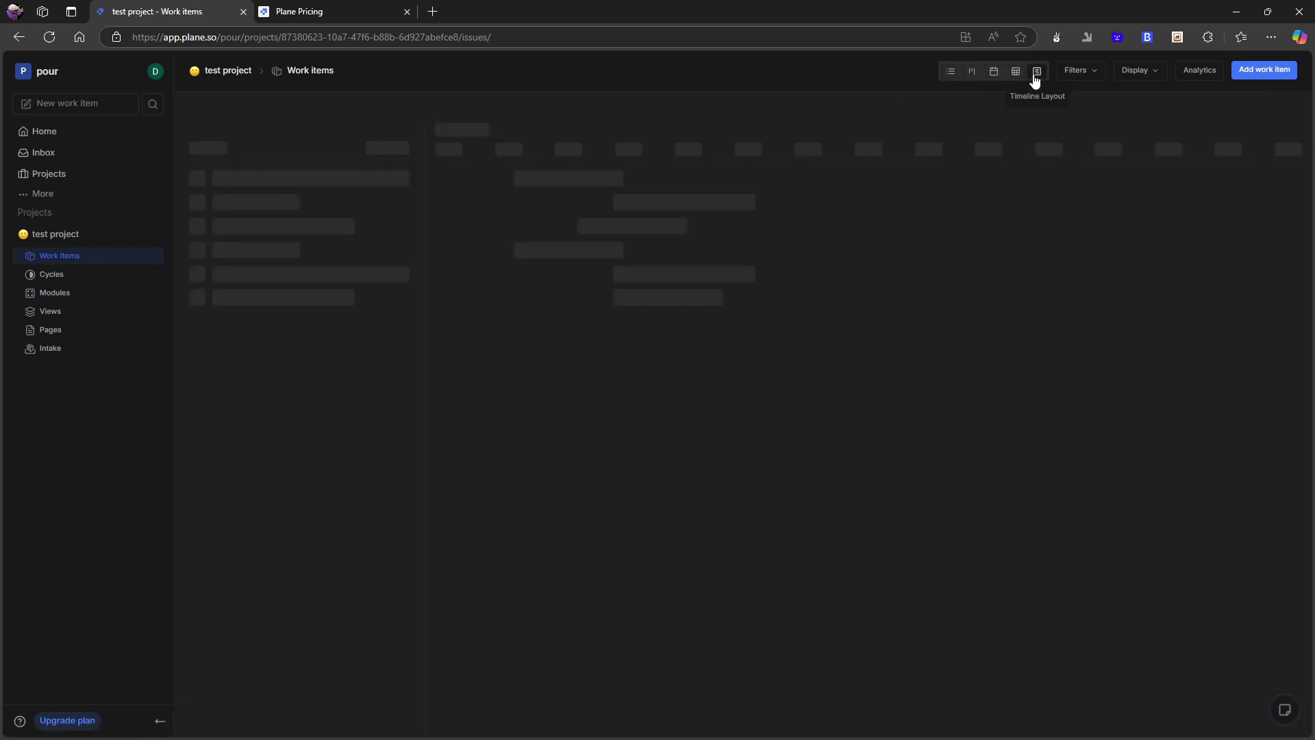
Compare the project's module overview with its cycle overview, ending on the module overview.
click(66, 294)
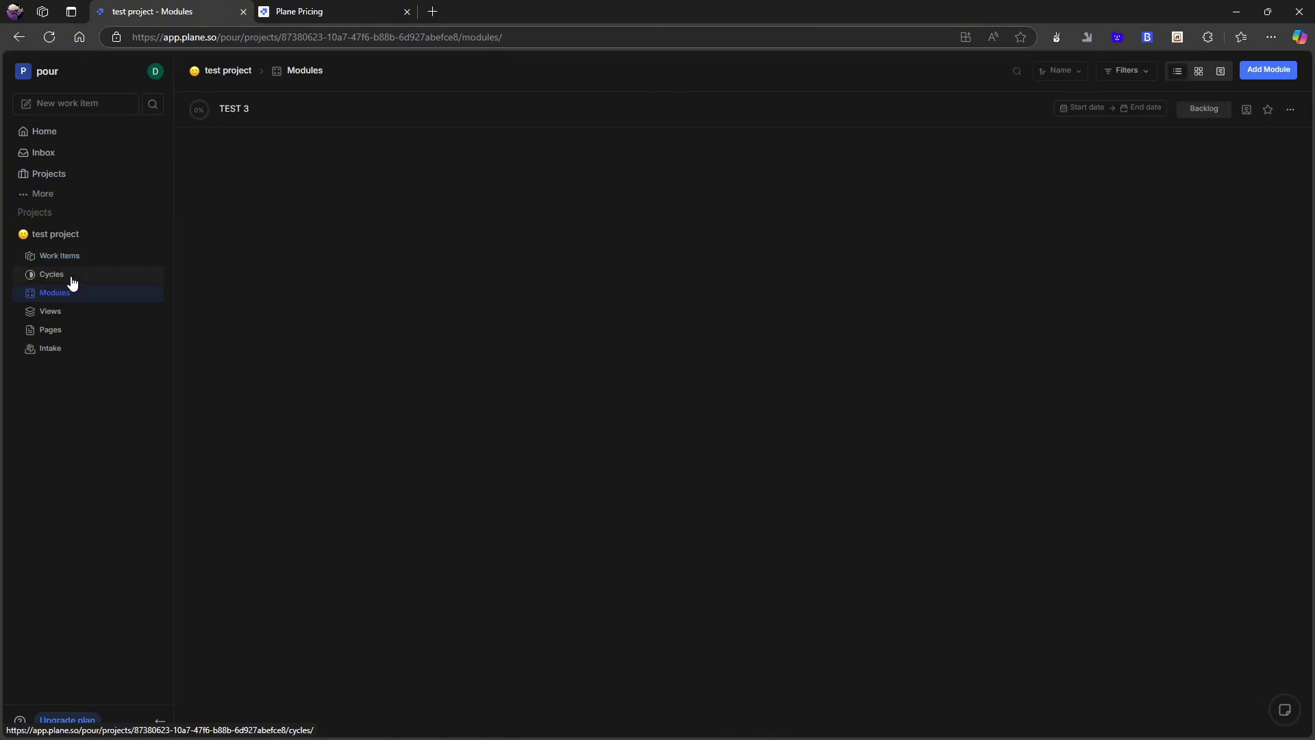
click(68, 282)
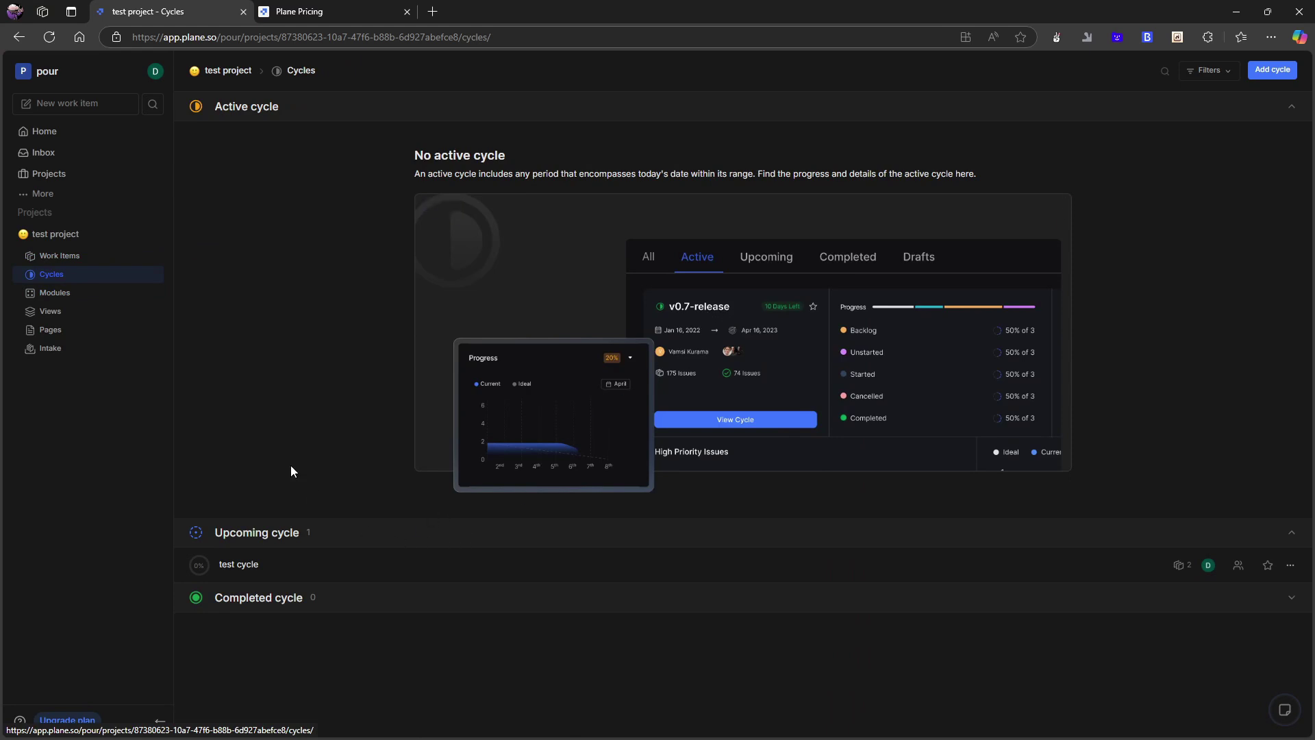
click(50, 294)
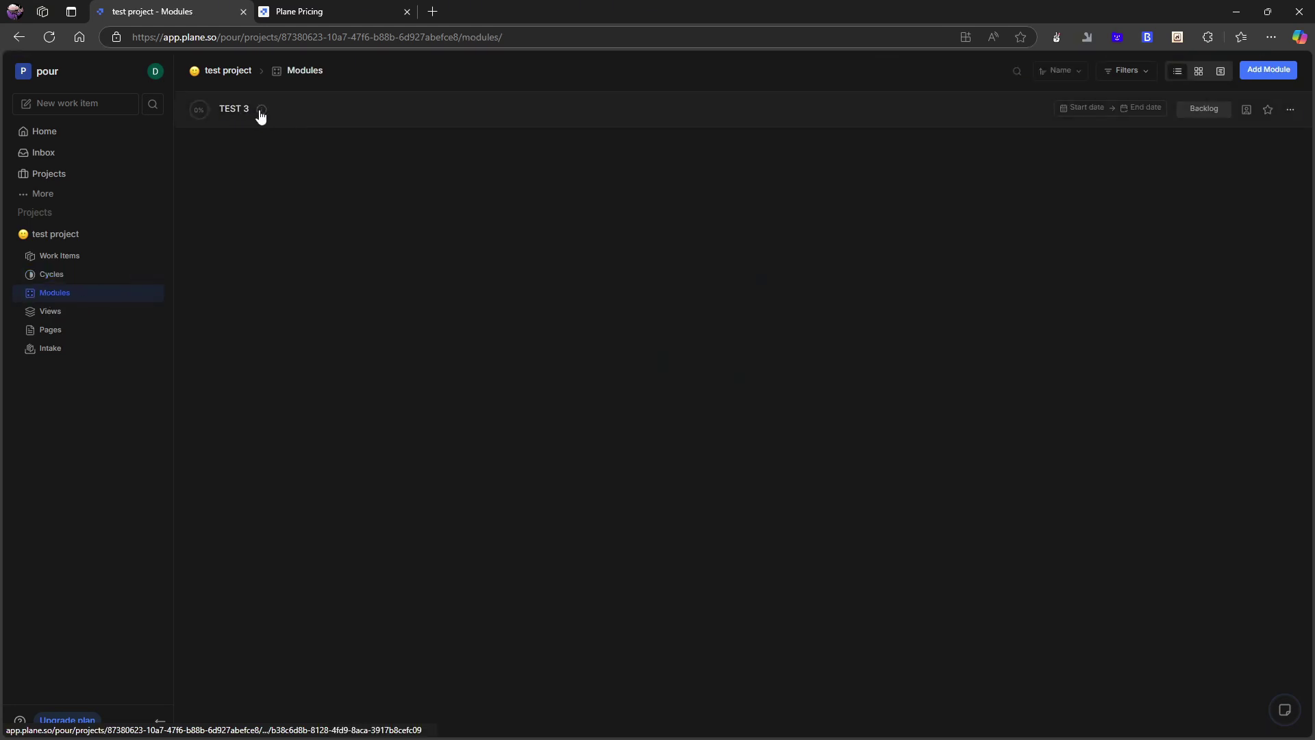
Review the "TEST 3" module's details and the project's views, pages and cycles overviews.
click(263, 115)
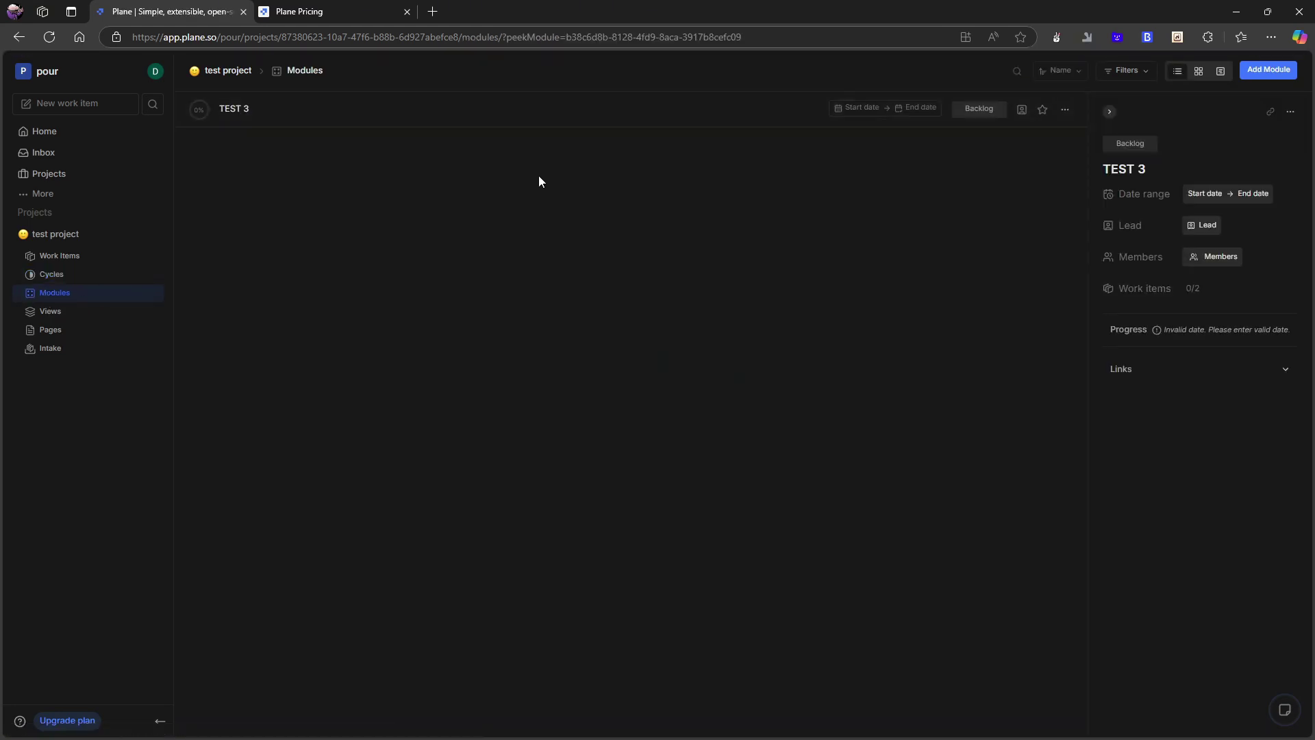
click(54, 317)
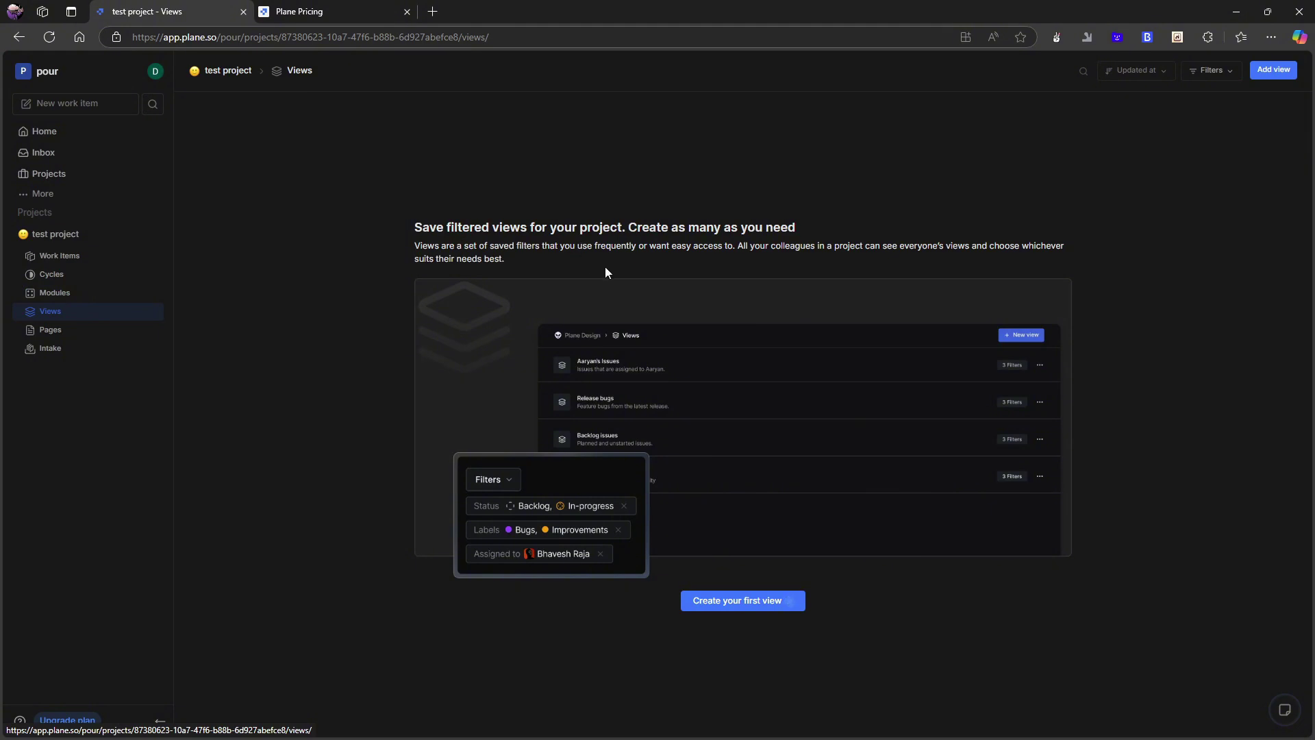
click(45, 334)
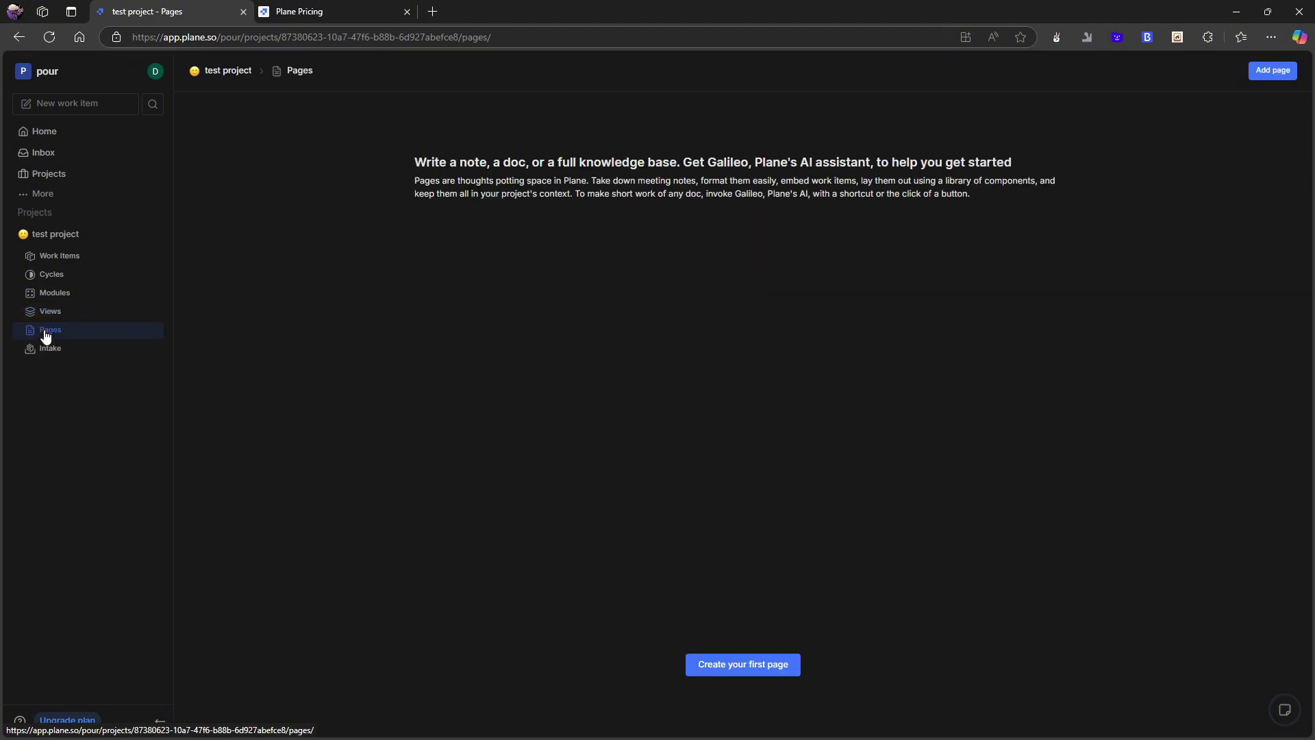
click(55, 274)
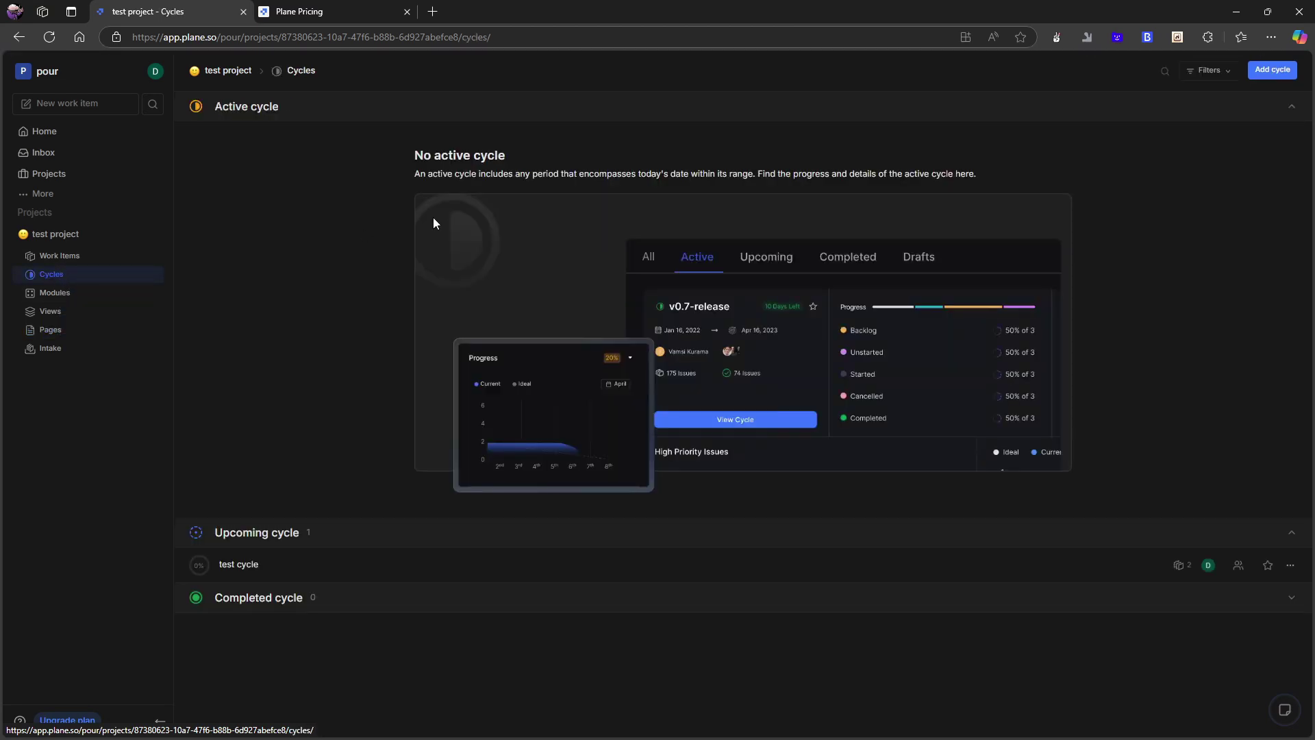
click(82, 334)
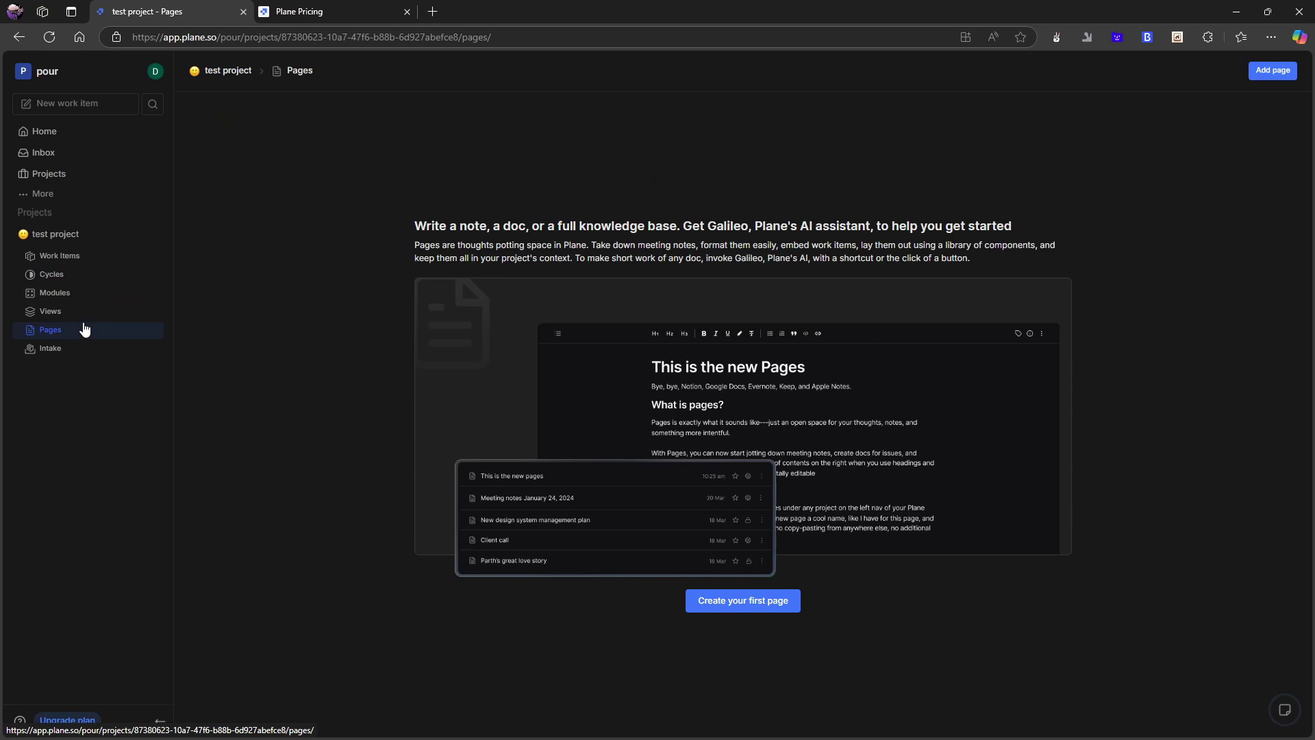
Create the project's first view with the title "TEST".
click(42, 313)
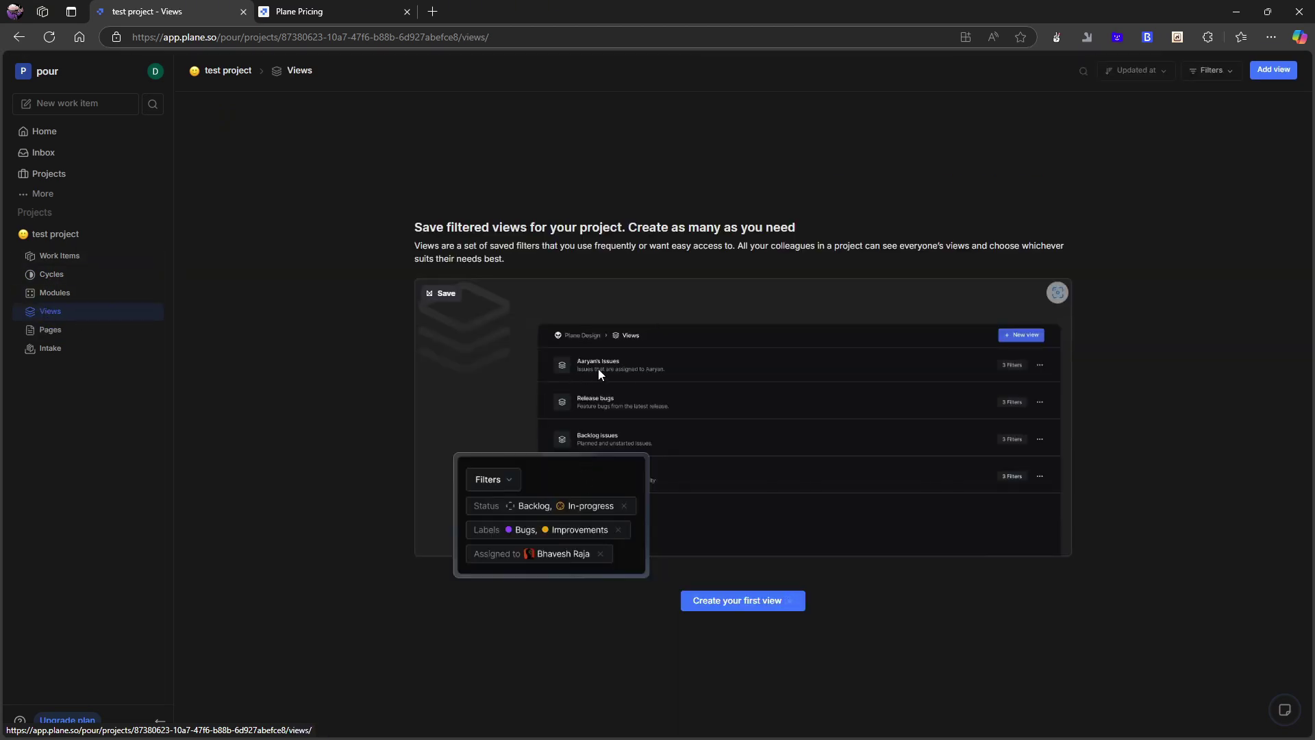
click(781, 600)
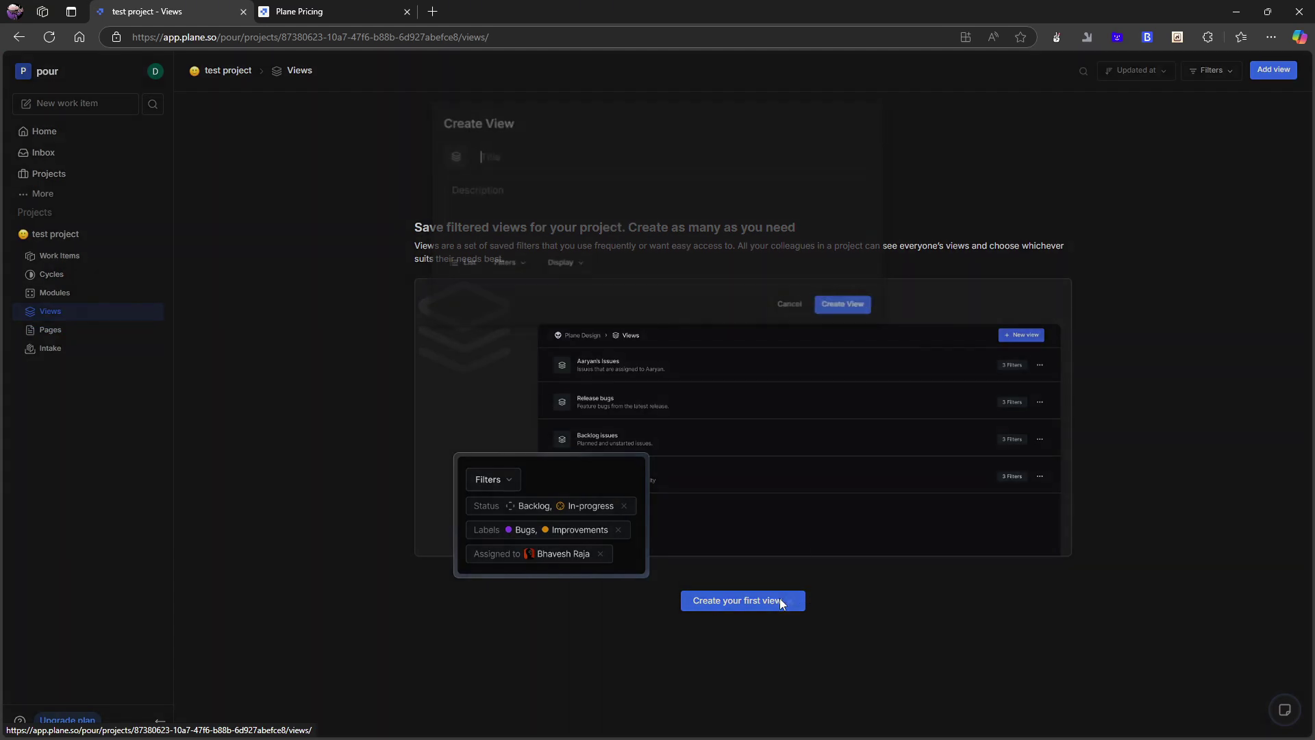
text(TEST)
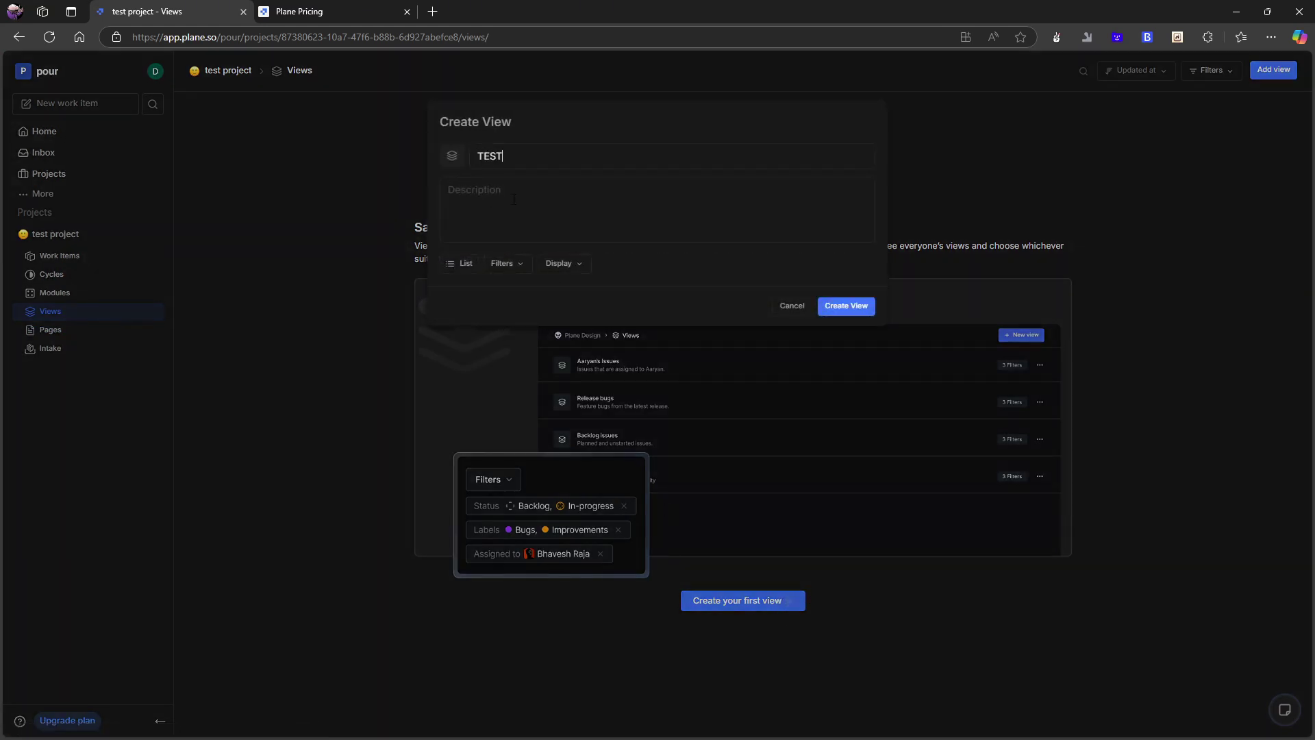
click(850, 306)
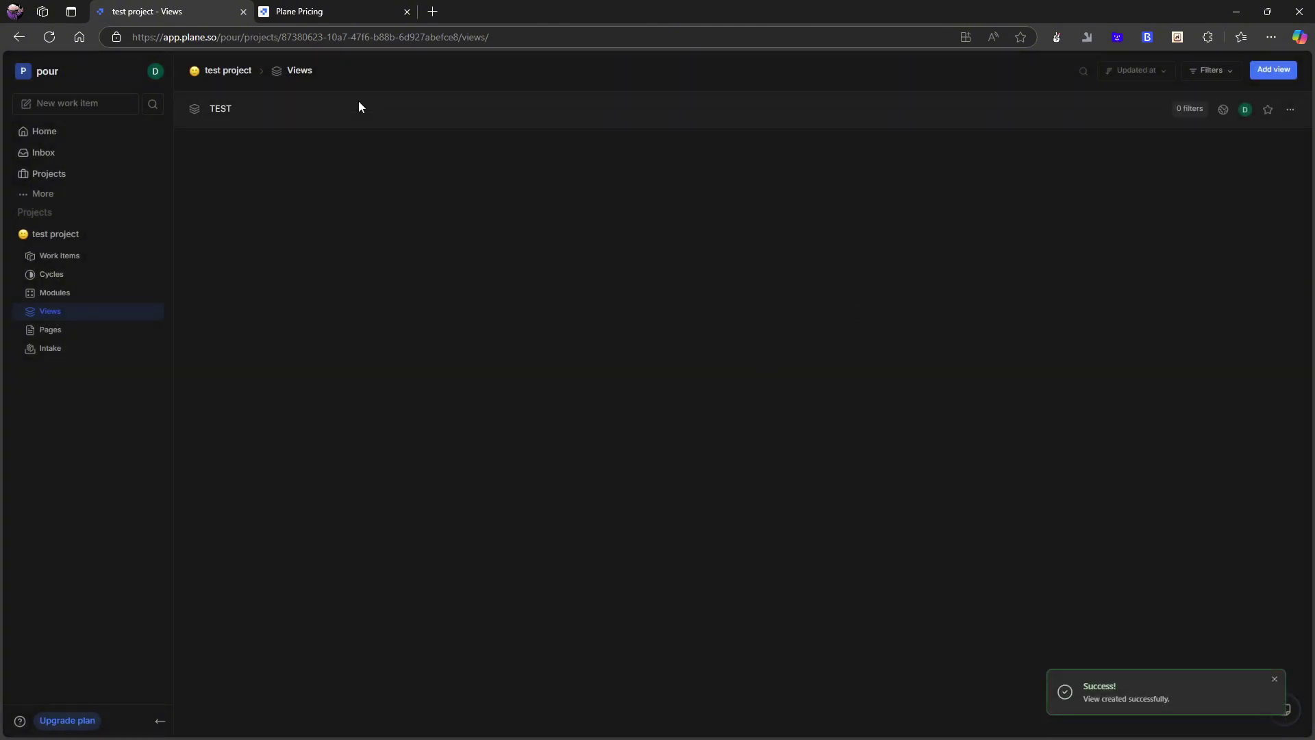
Show the "TEST" view in the board layout and save it as a new view named "TEST 2".
click(214, 113)
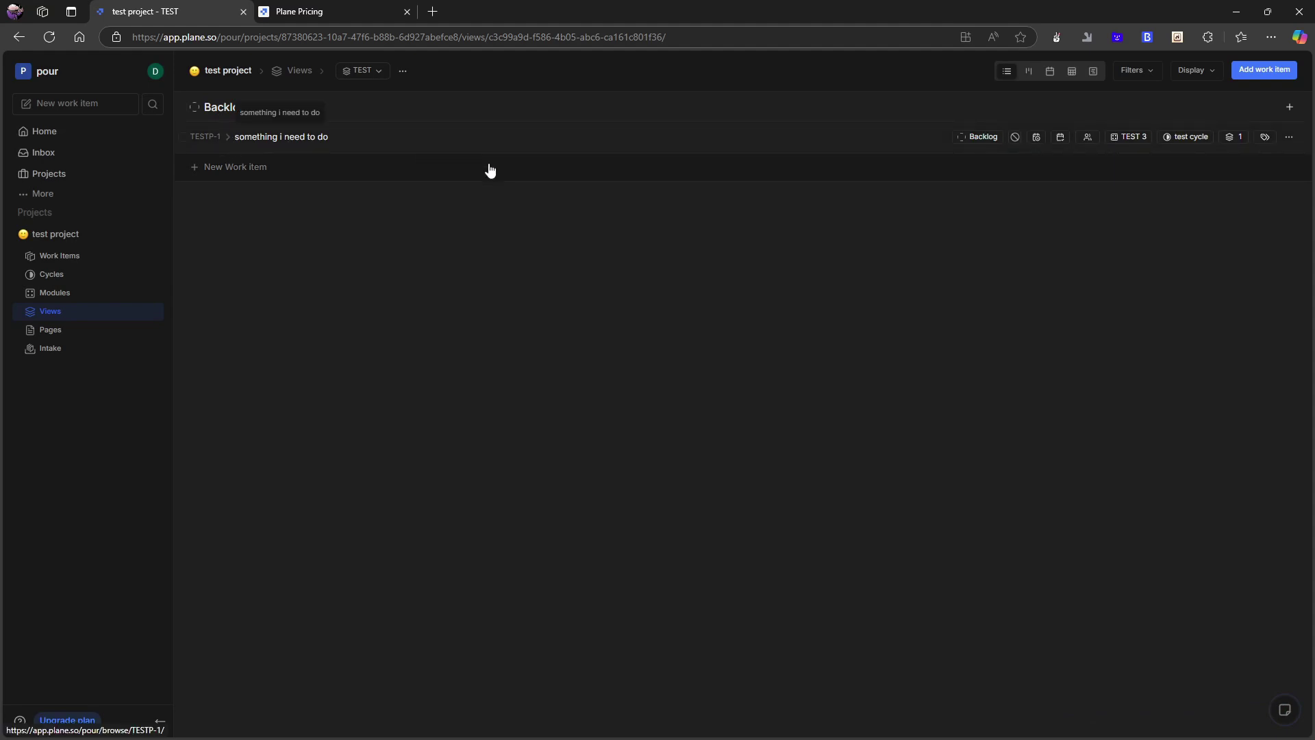
click(1028, 74)
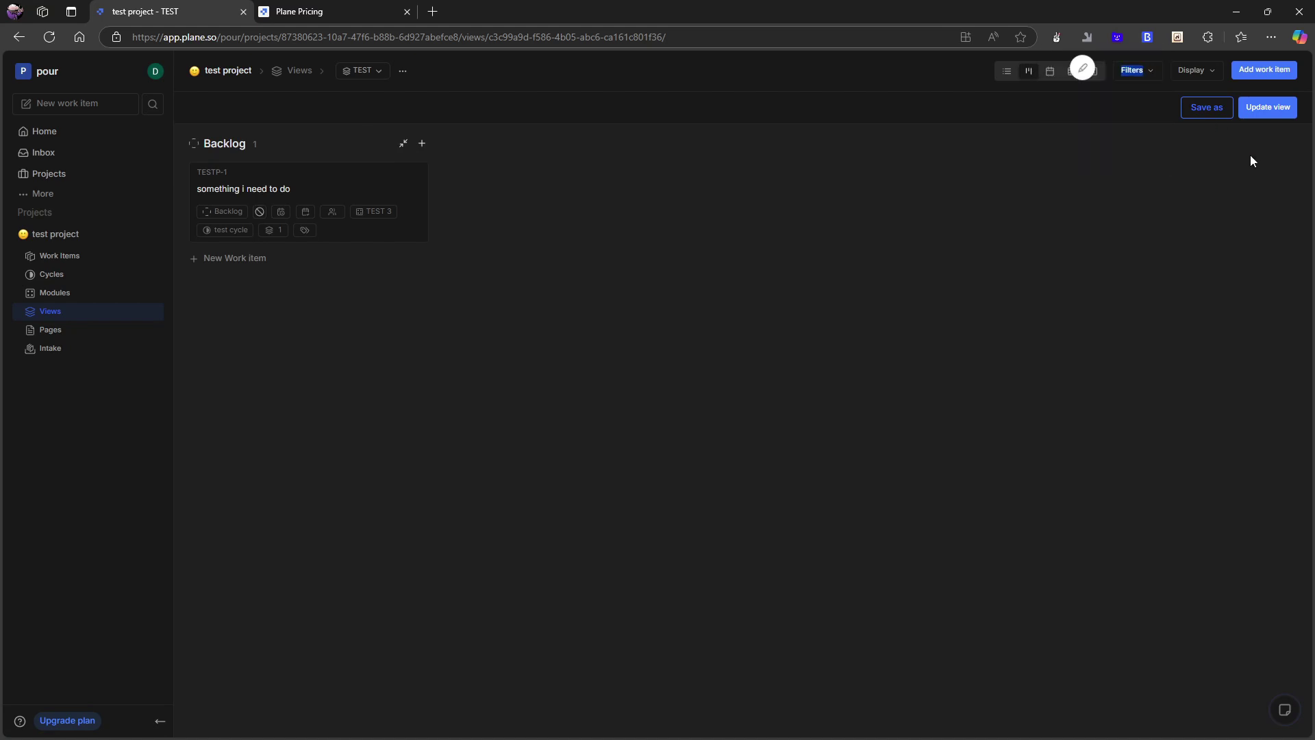
click(1190, 129)
click(1174, 104)
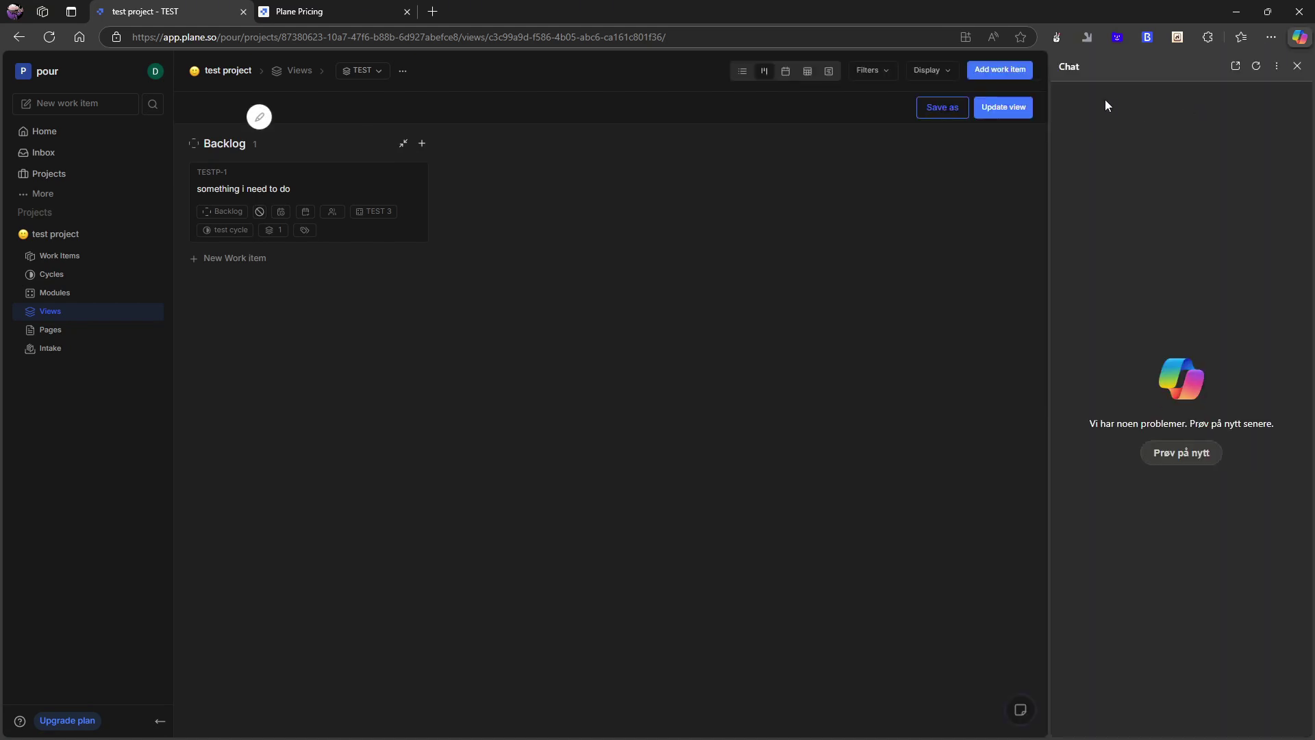
click(1296, 72)
click(1195, 111)
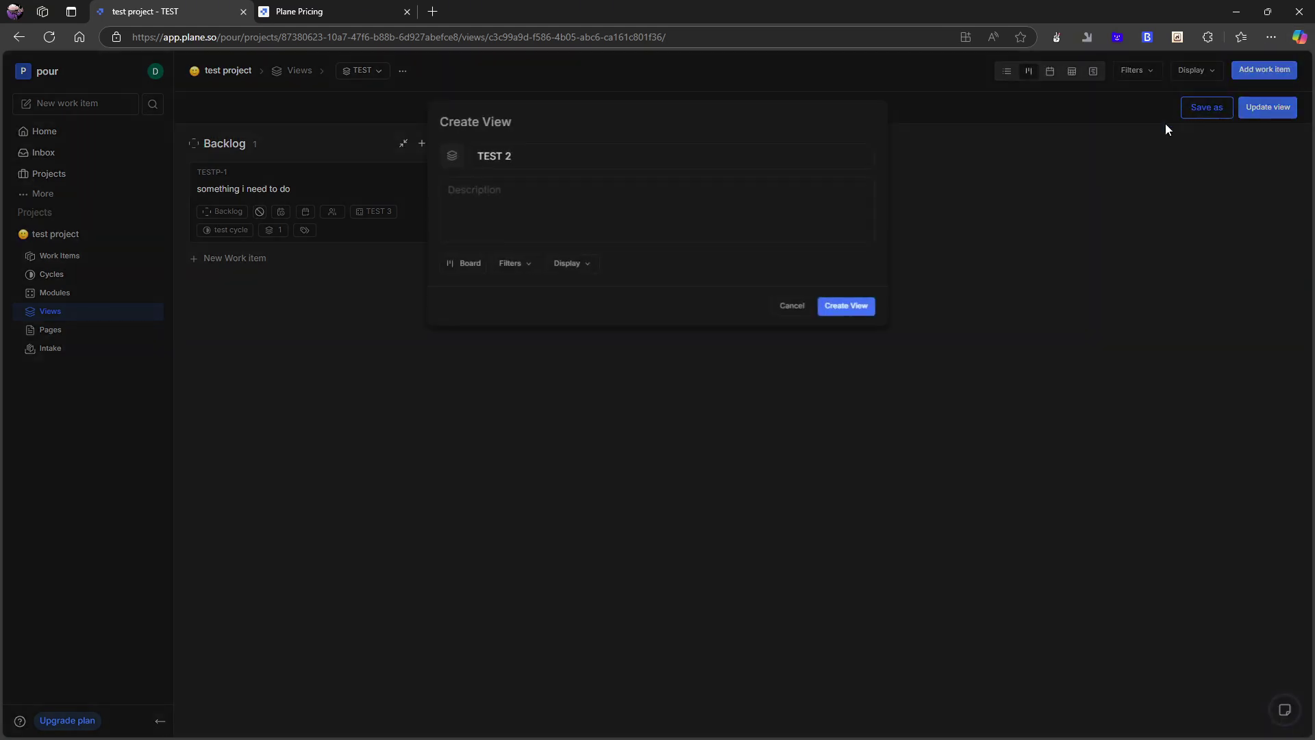
click(871, 308)
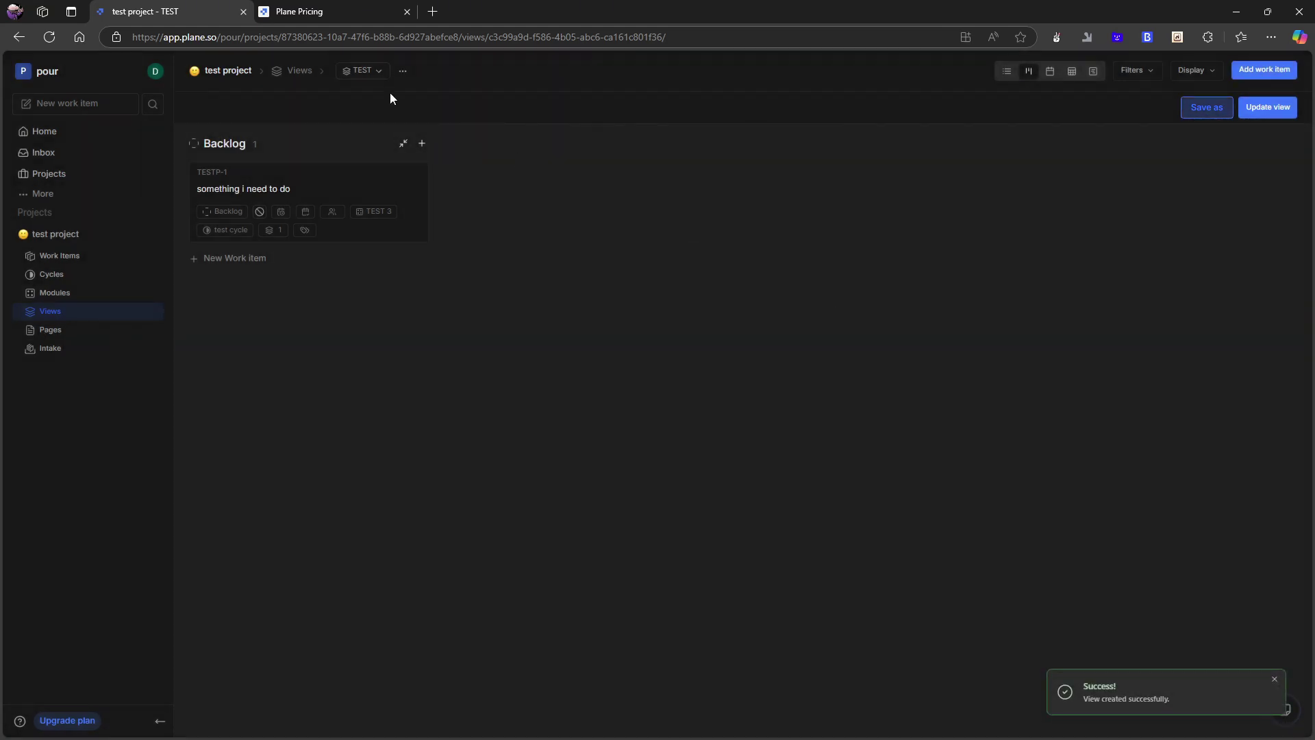
Compare the saved views "TEST" and "TEST 2", ending on "TEST 2".
click(370, 71)
click(309, 117)
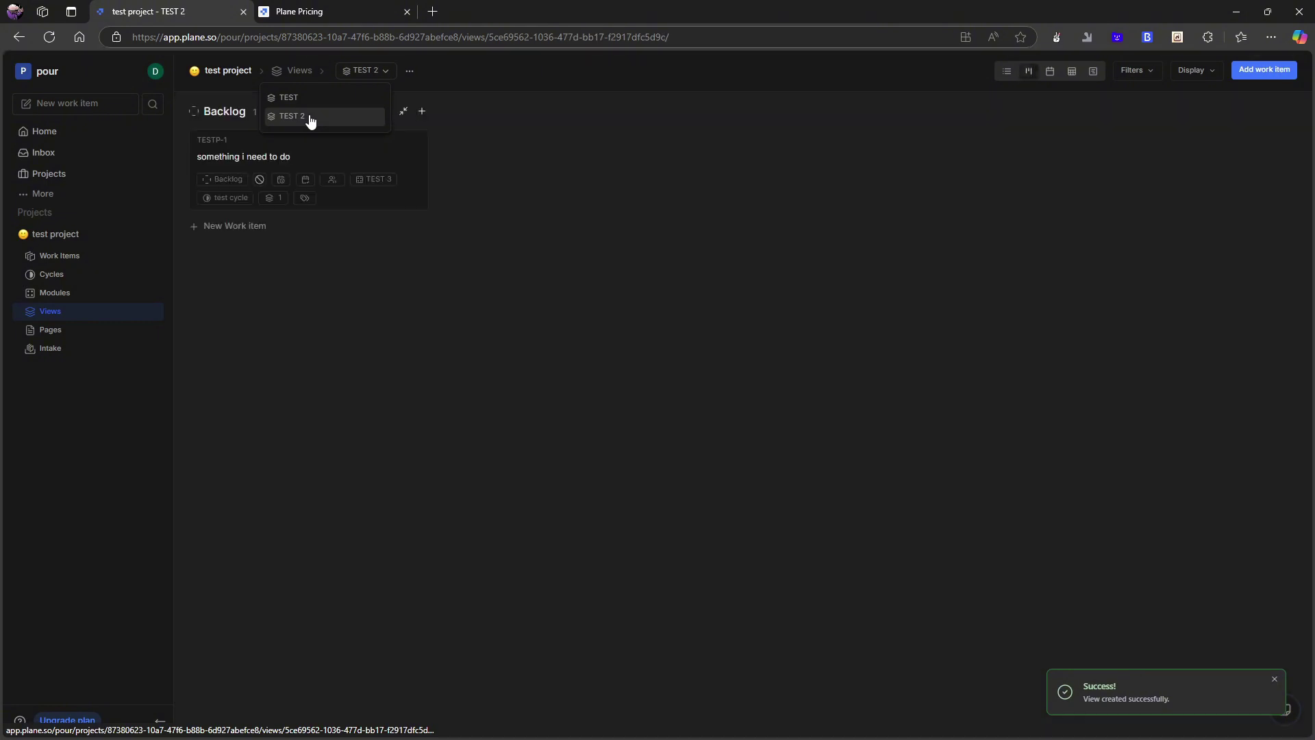
click(328, 97)
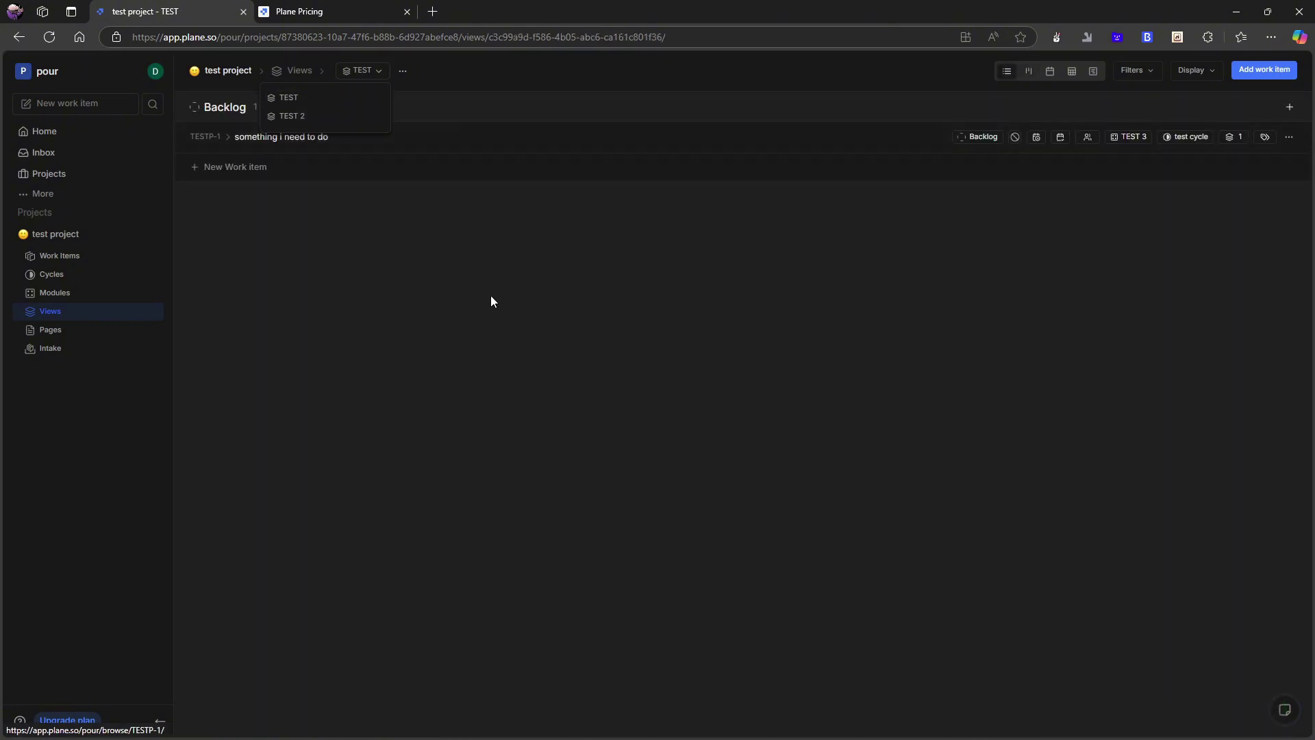
click(291, 116)
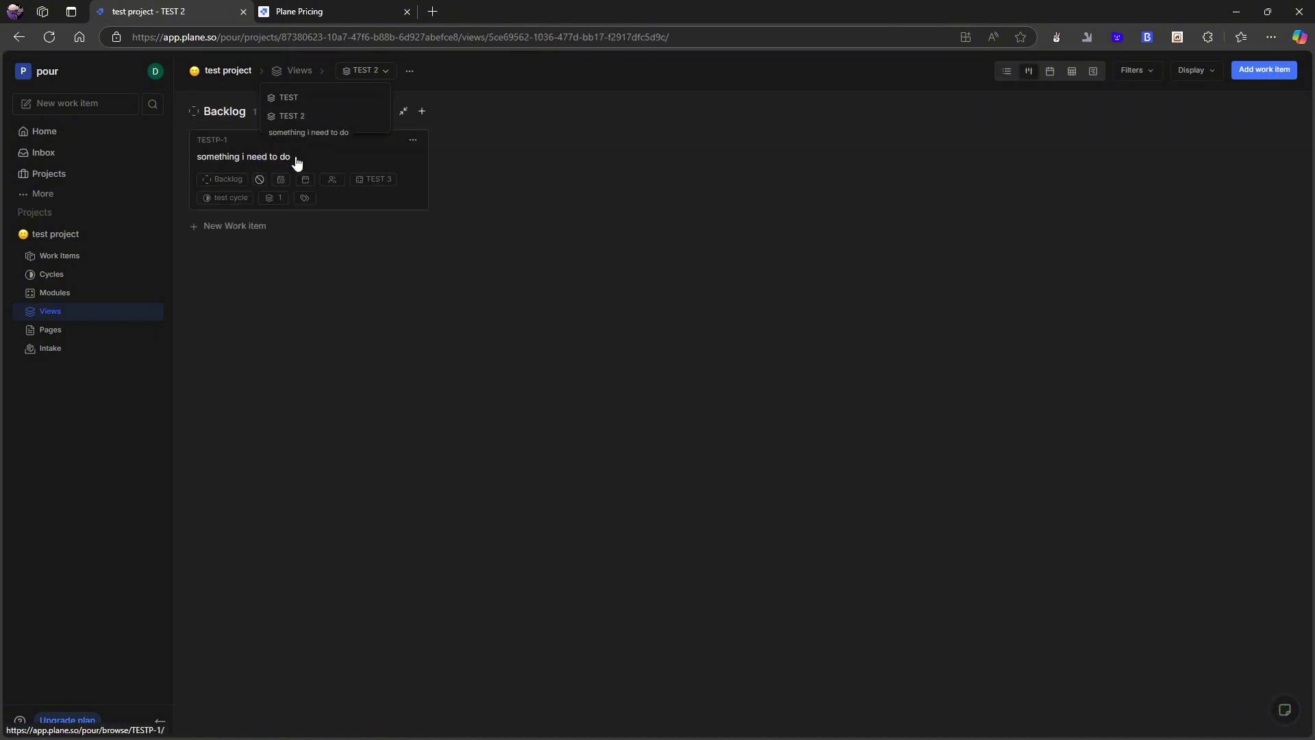
click(509, 307)
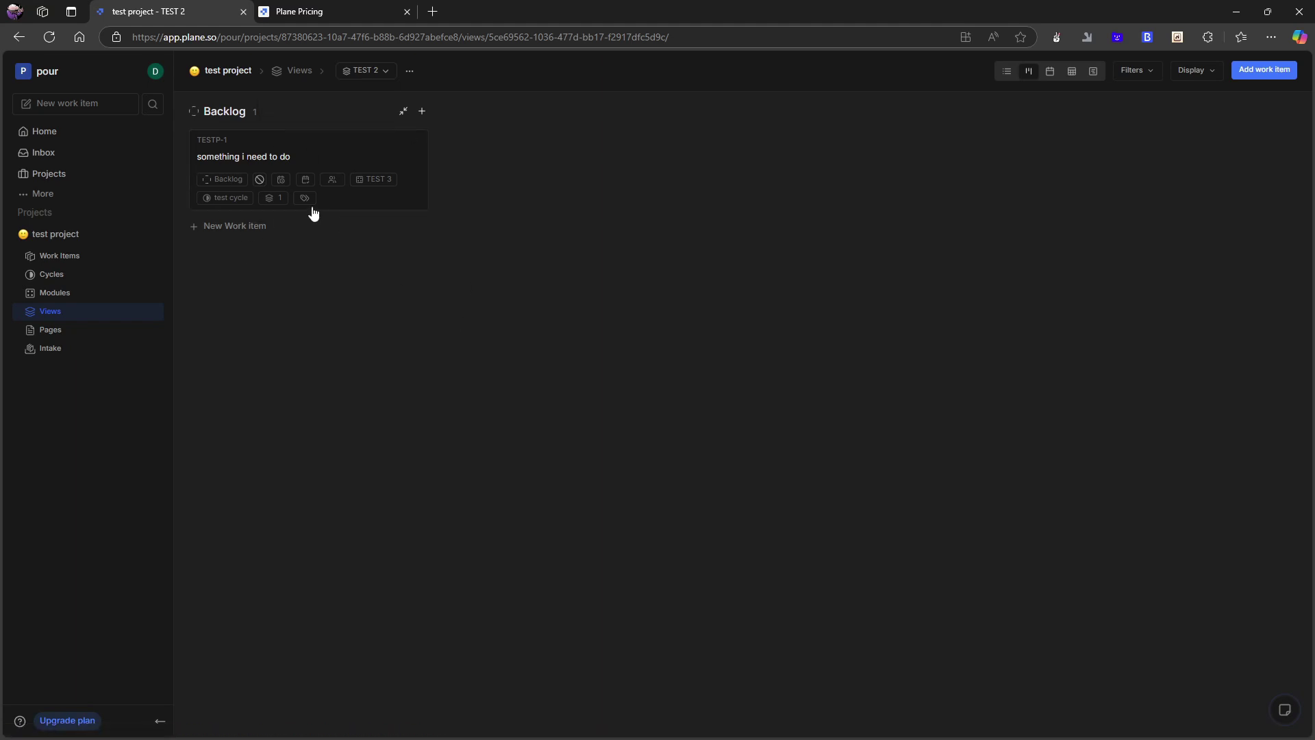
Create a public page in the project titled "A NOTE".
click(59, 337)
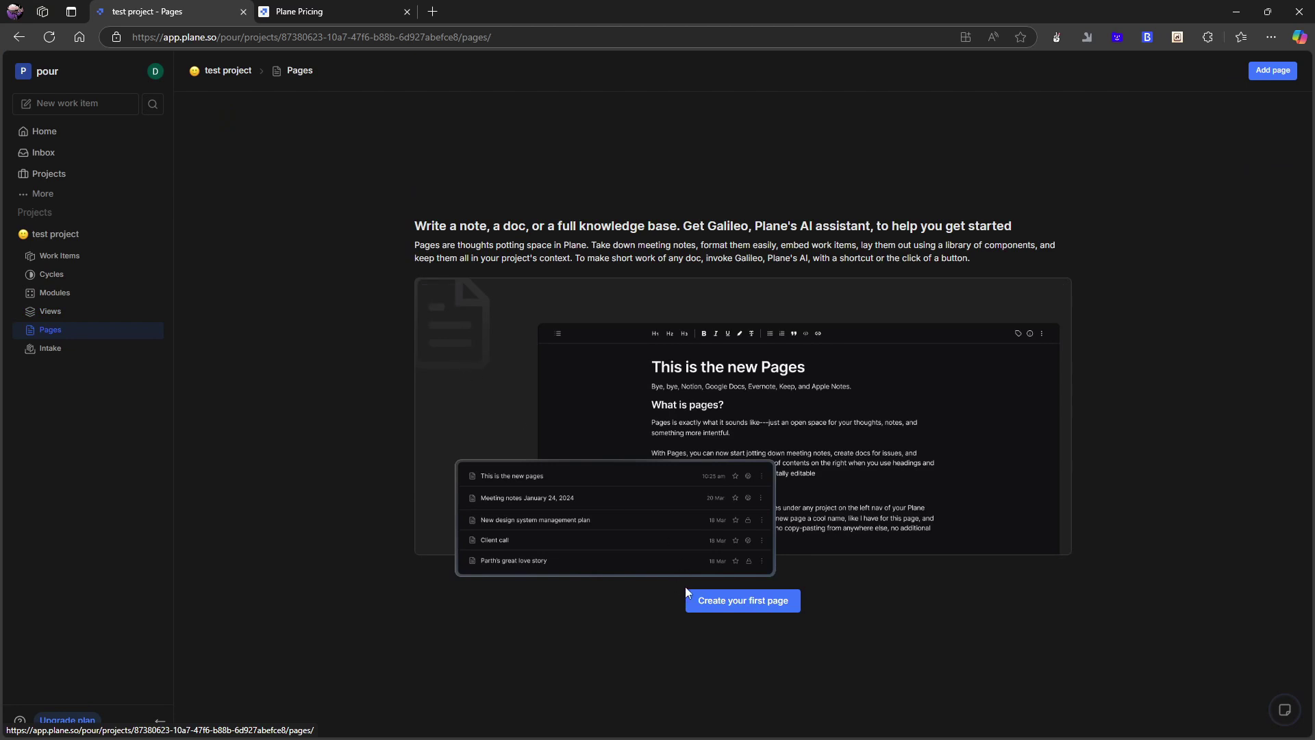
click(760, 612)
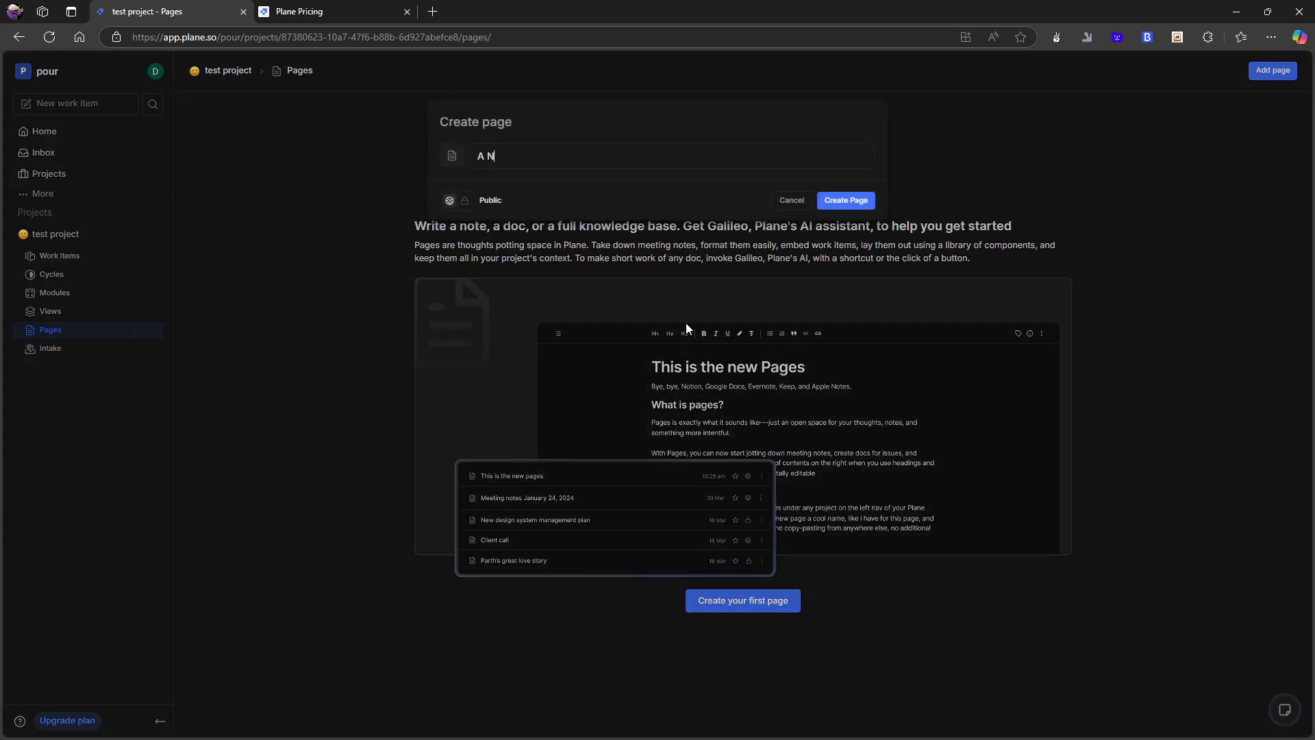
click(846, 200)
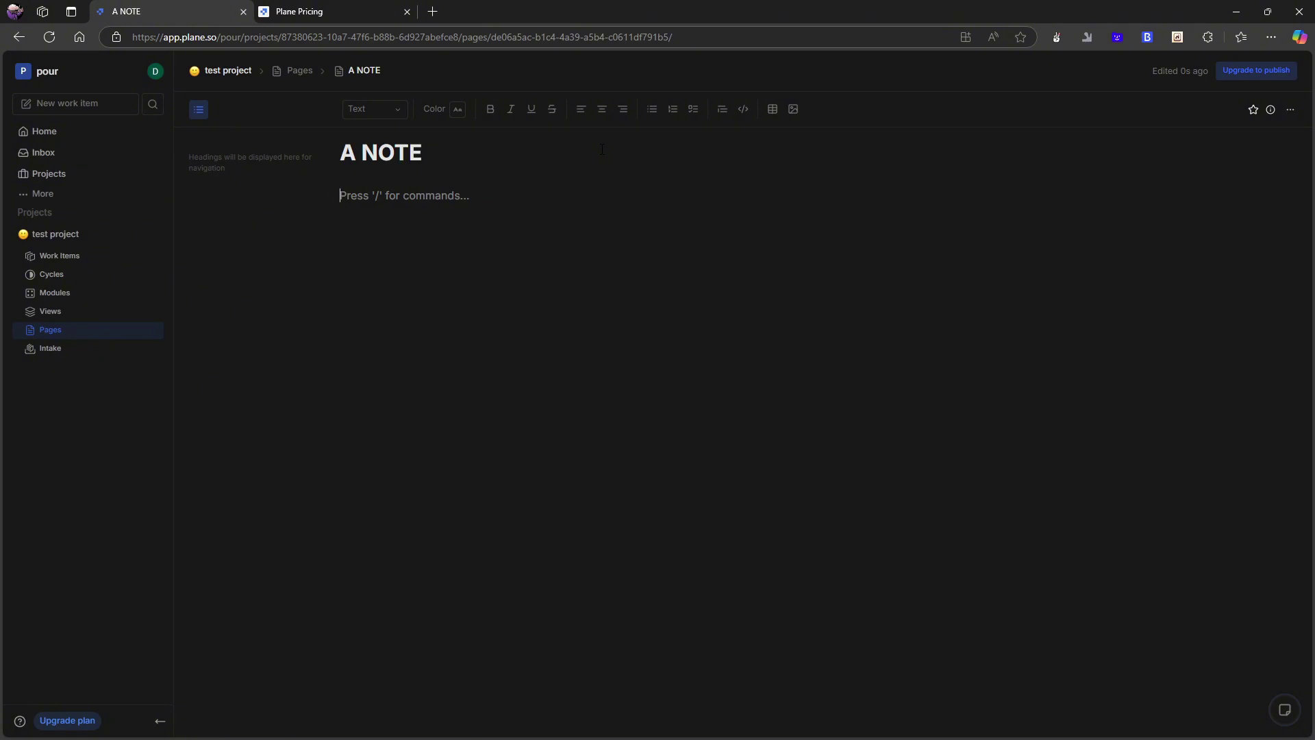
Examine the block types and colors offered by the slash commands in the page body.
text(/)
scroll(391, 353, down, 5)
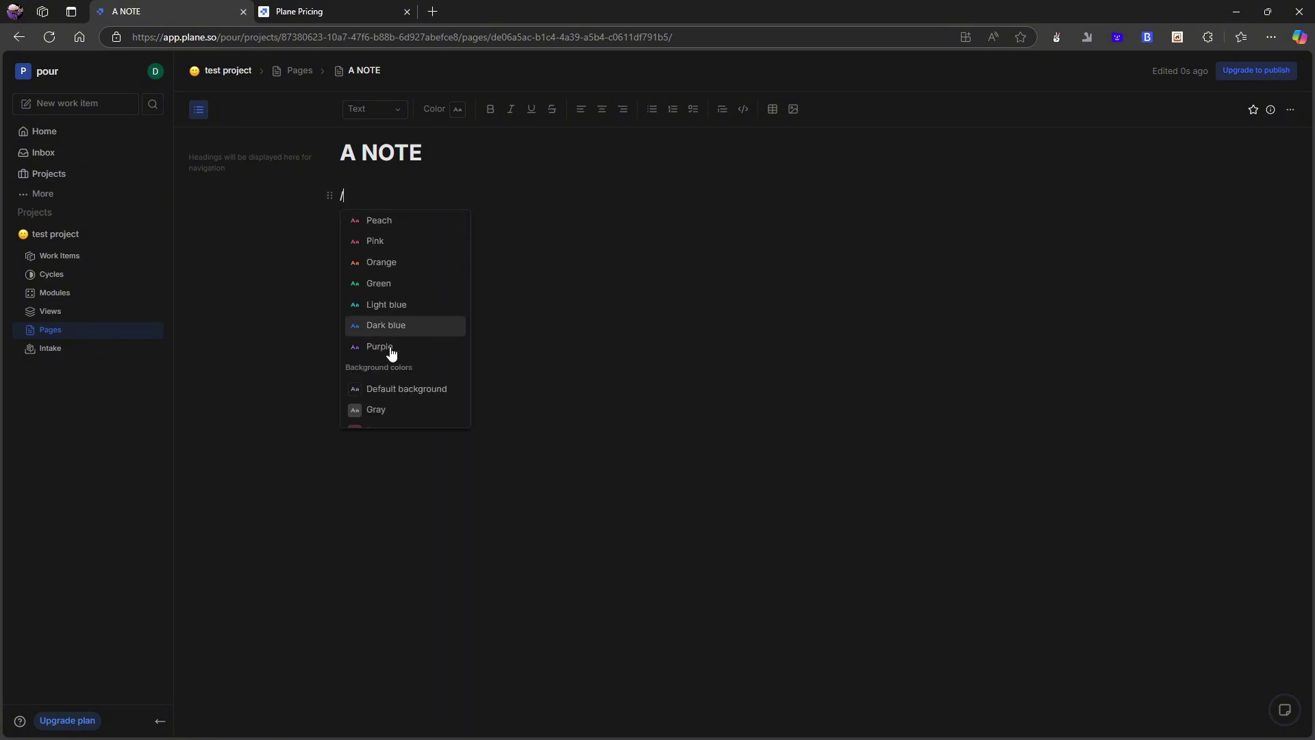
scroll(391, 353, down, 2)
scroll(443, 349, up, 5)
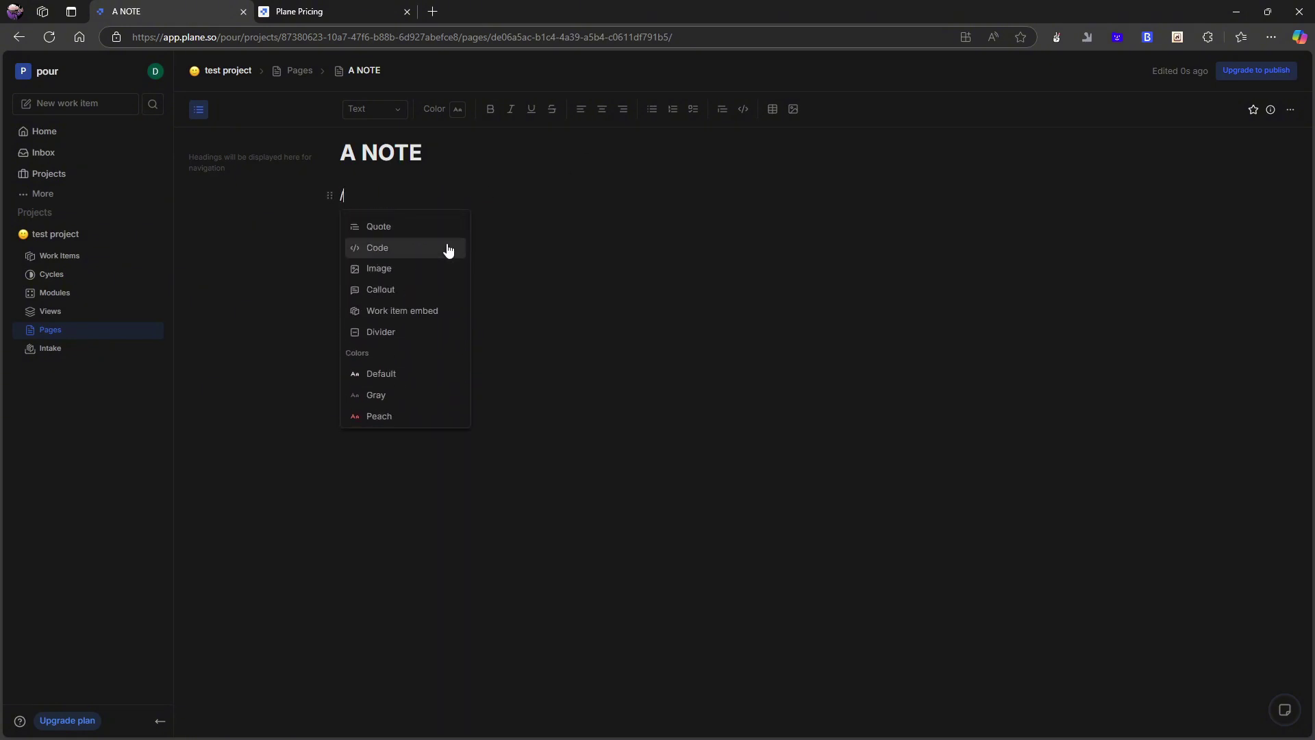
scroll(449, 250, up, 4)
key(Escape)
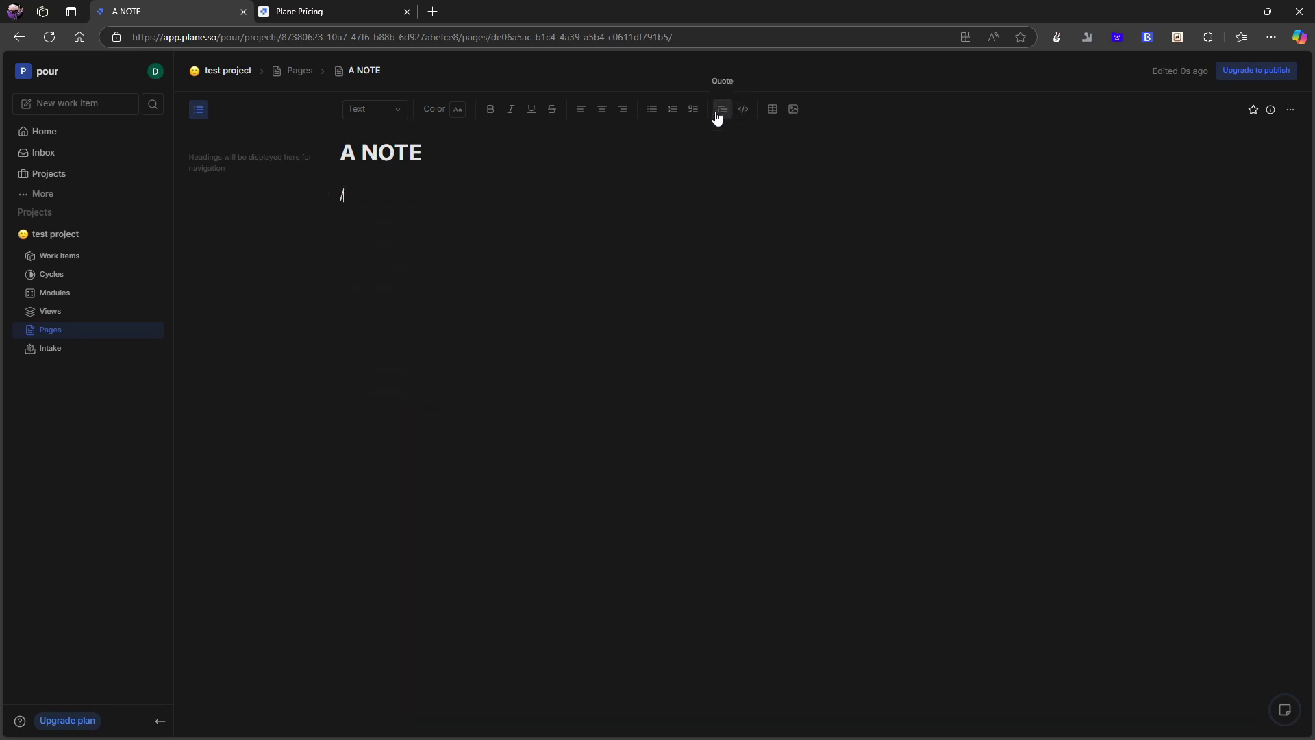
Insert the "A visual note taking app?" image into the page and remove the stray slash above it.
click(790, 117)
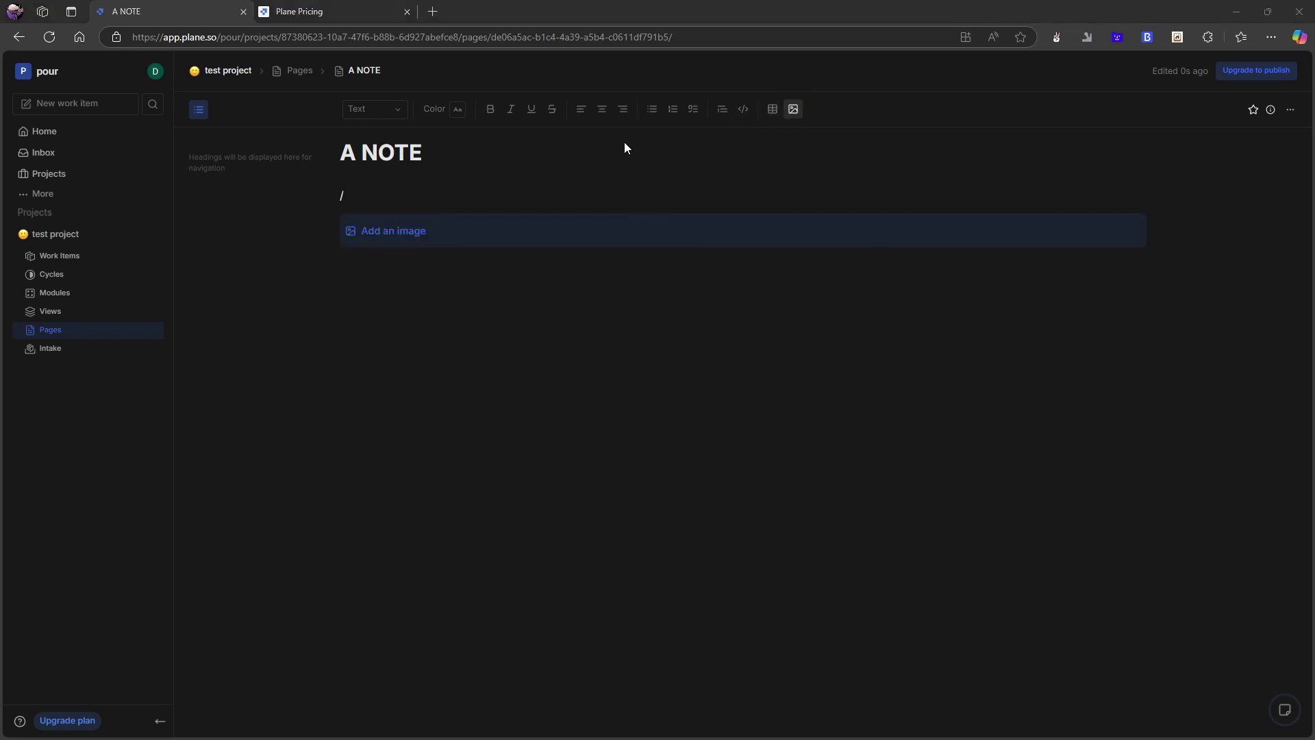
double_click(276, 137)
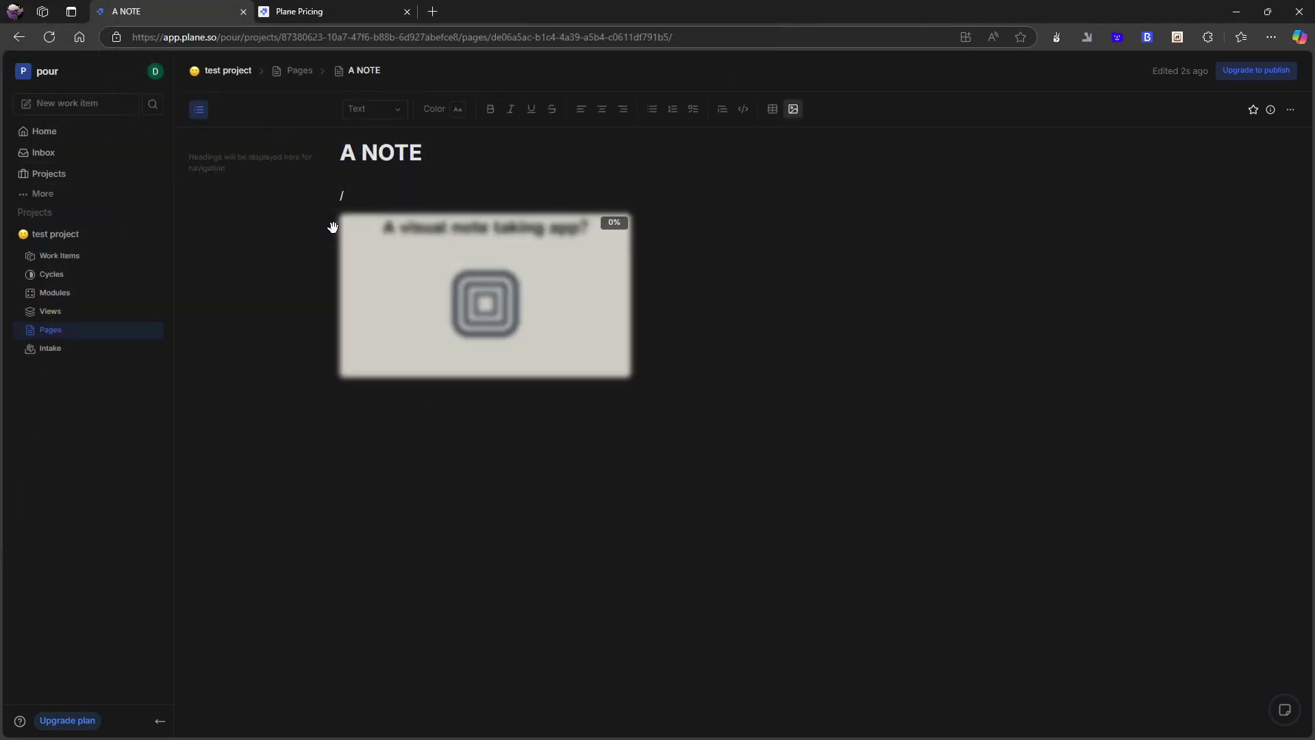
key(BackSpace)
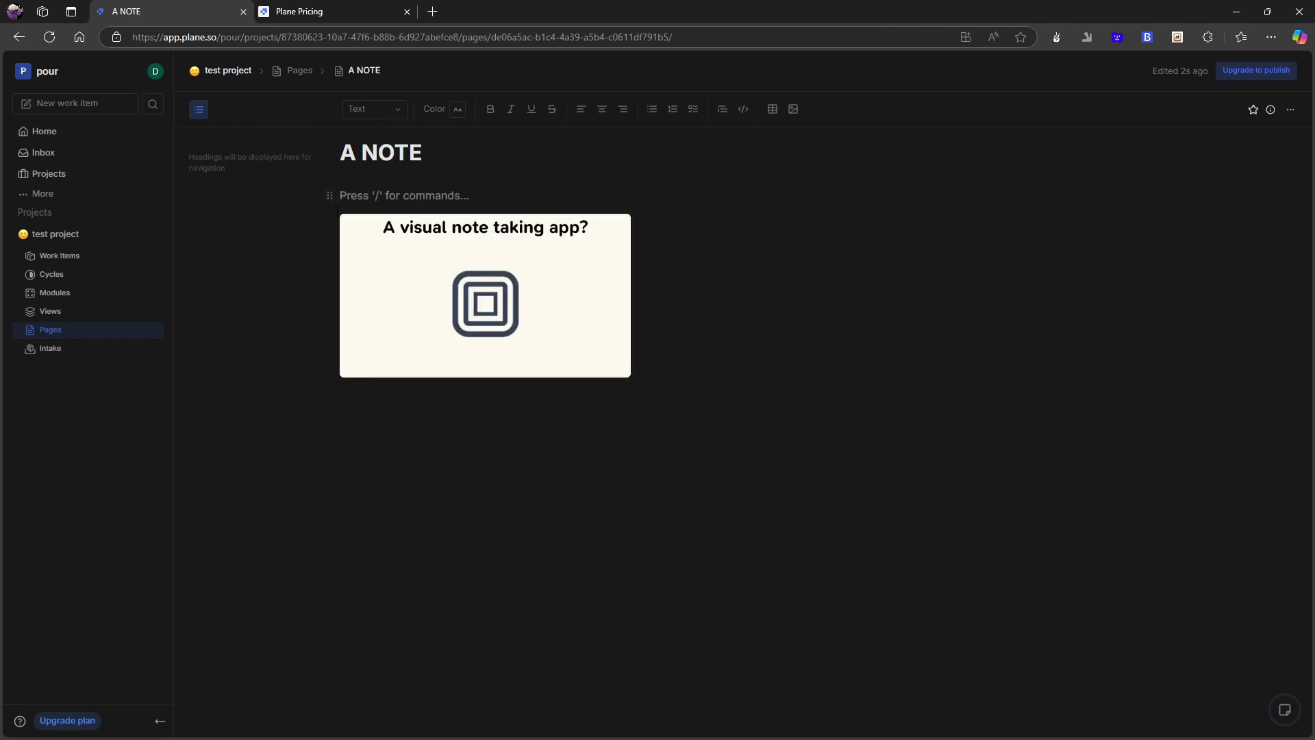
Write "TEST" in the page body and arrange it above the image, leaving an empty line below the image for more text.
drag(332, 223, 344, 194)
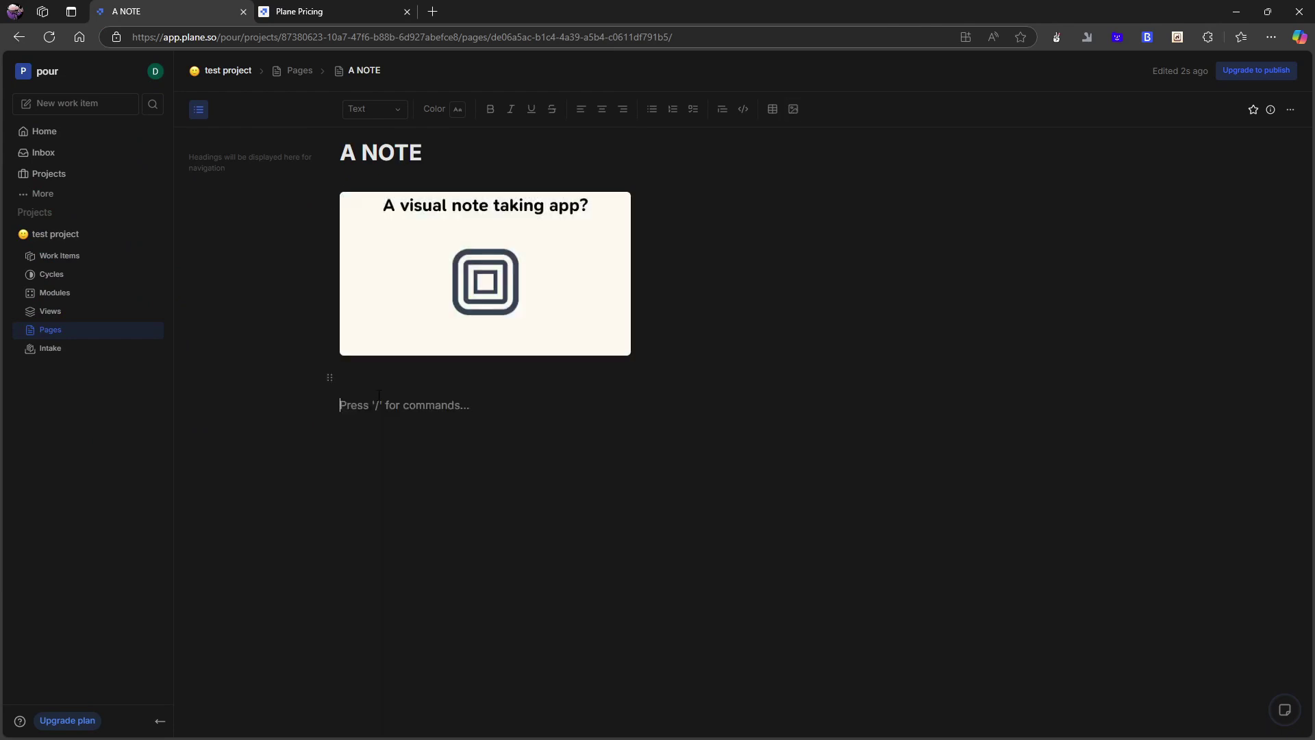
text(TEST)
drag(332, 404, 335, 227)
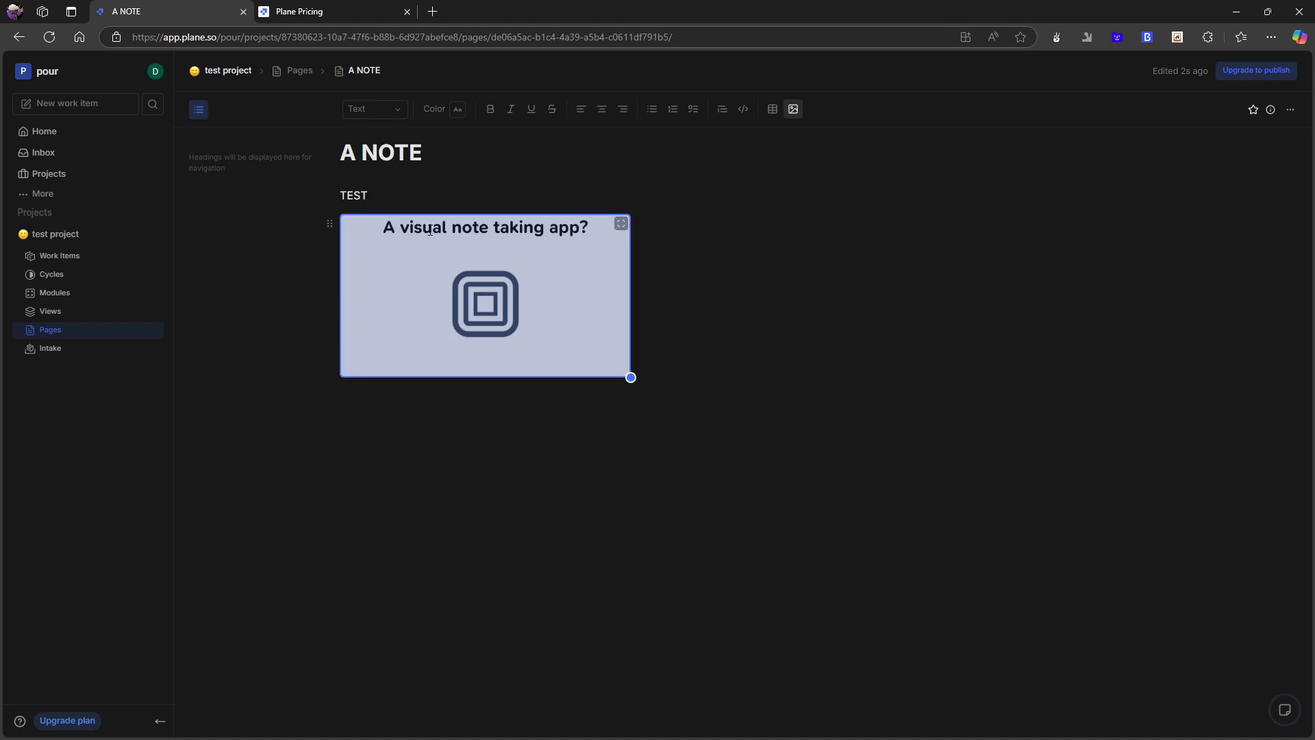
click(435, 383)
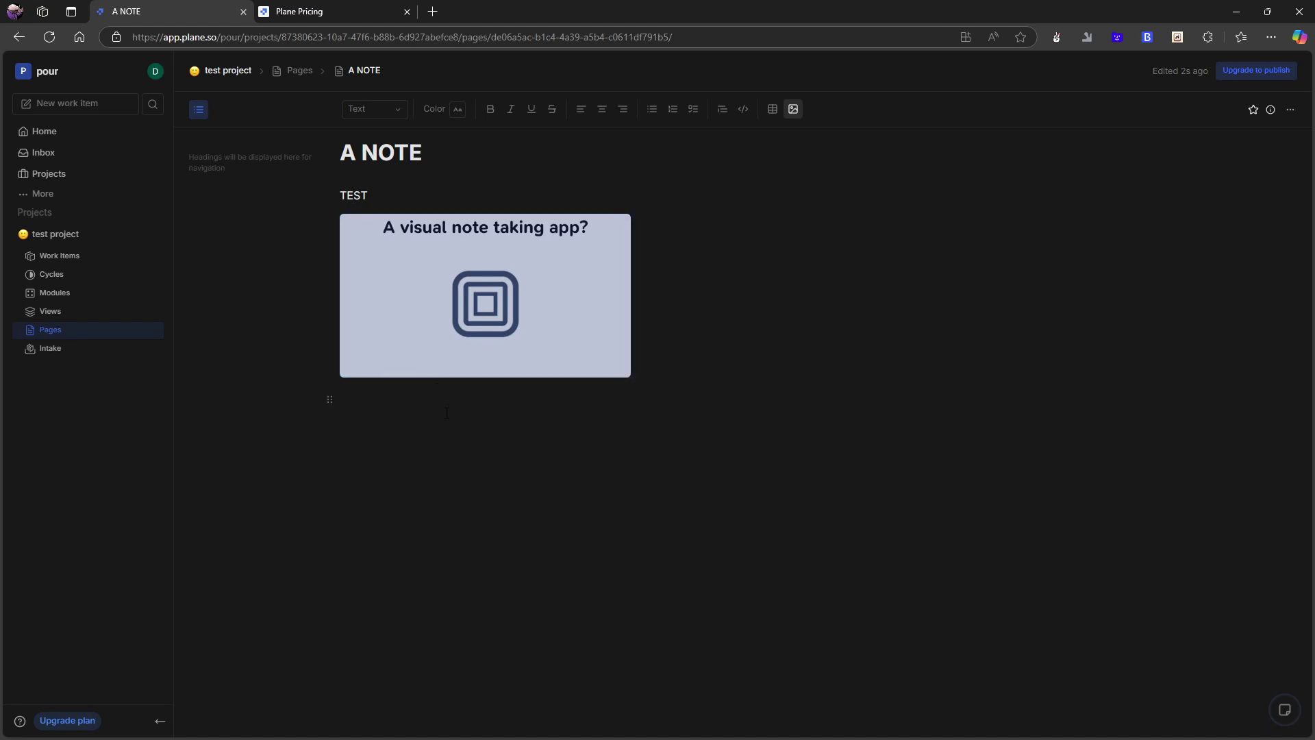
click(447, 413)
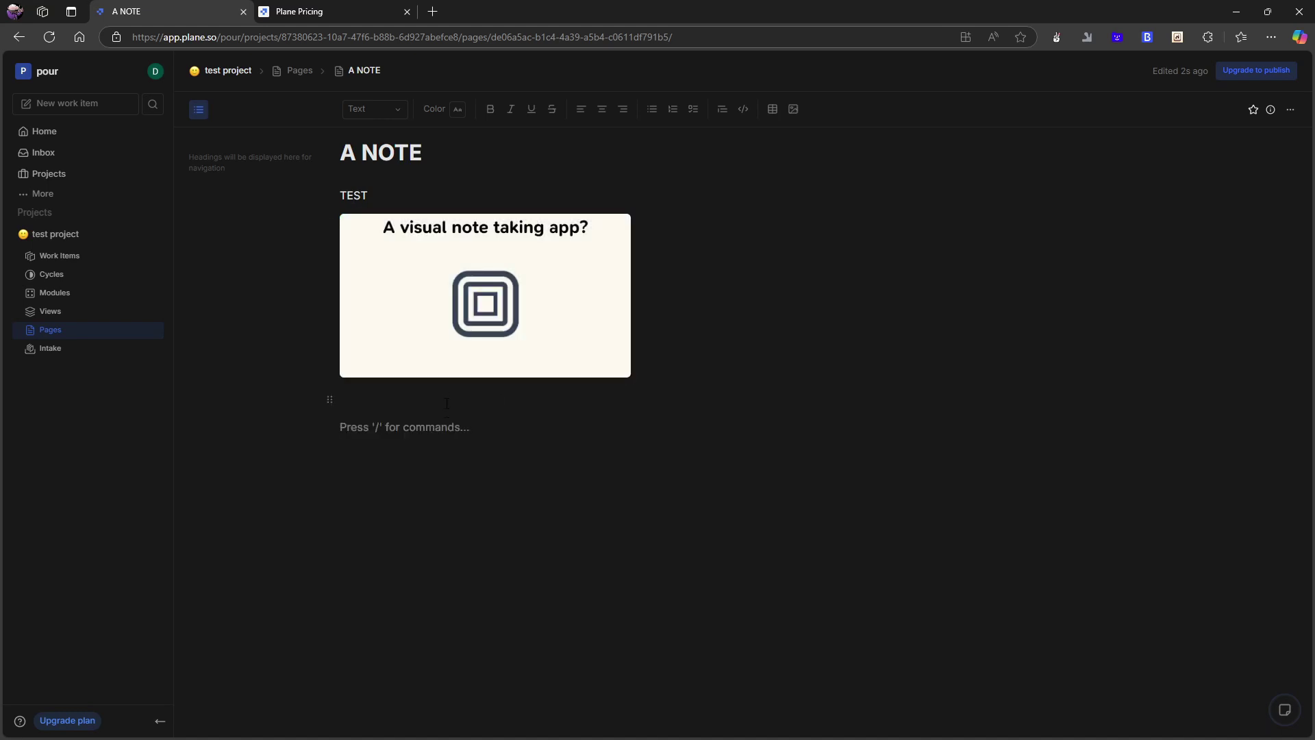
text([[)
key(BackSpace)
key(BackSpace)
Try to insert a work item embed on the empty line below the image.
text(/)
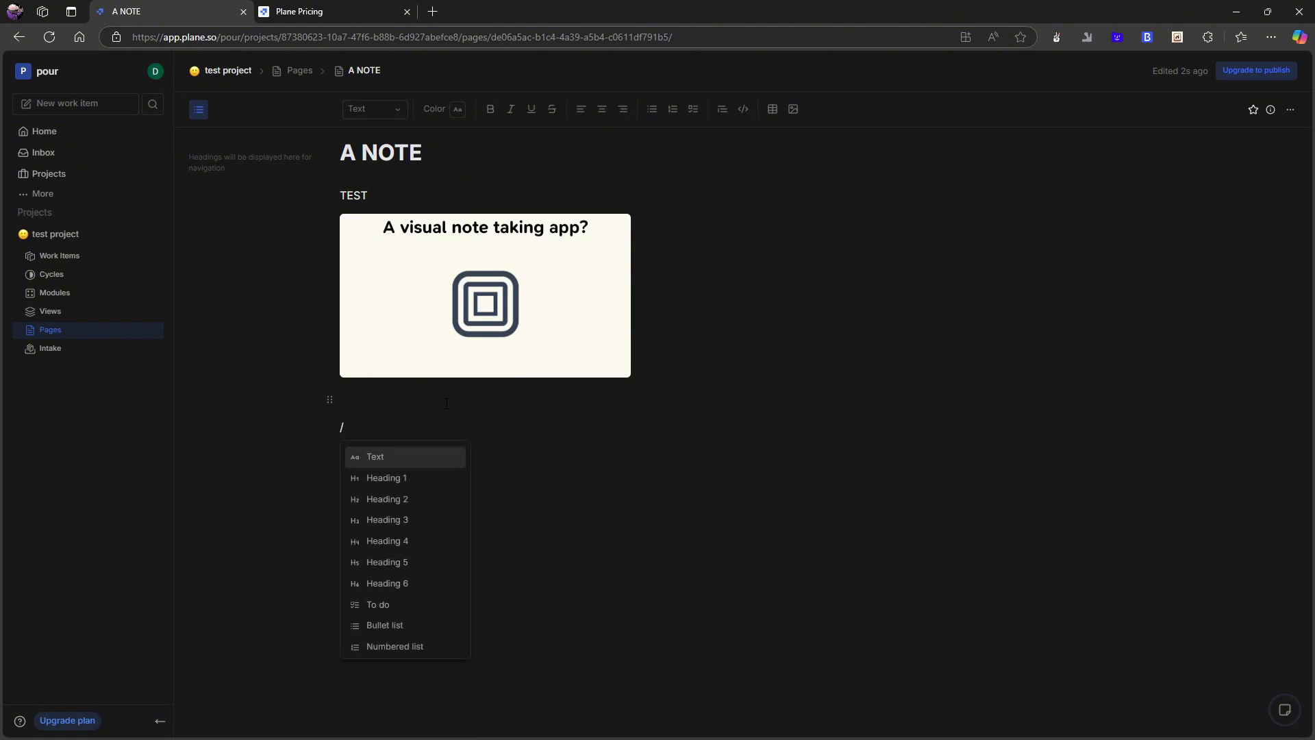
text(LINK)
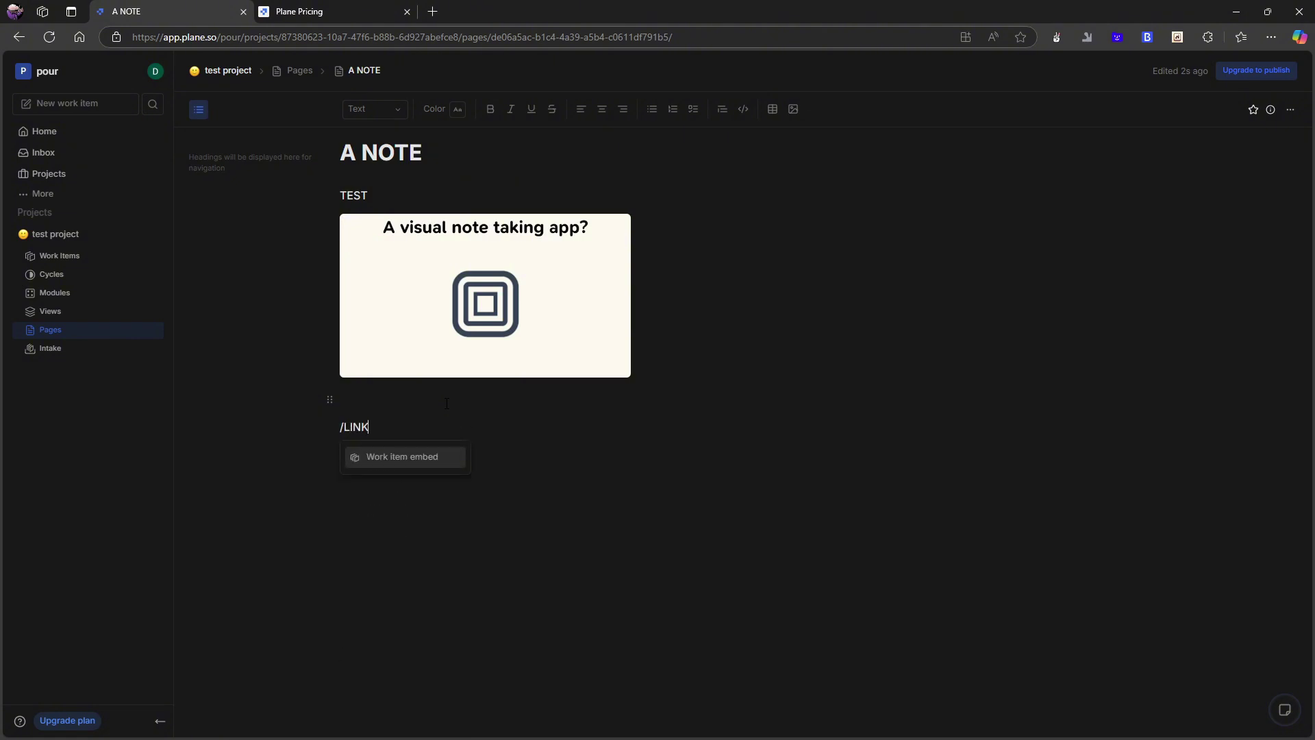
key(Return)
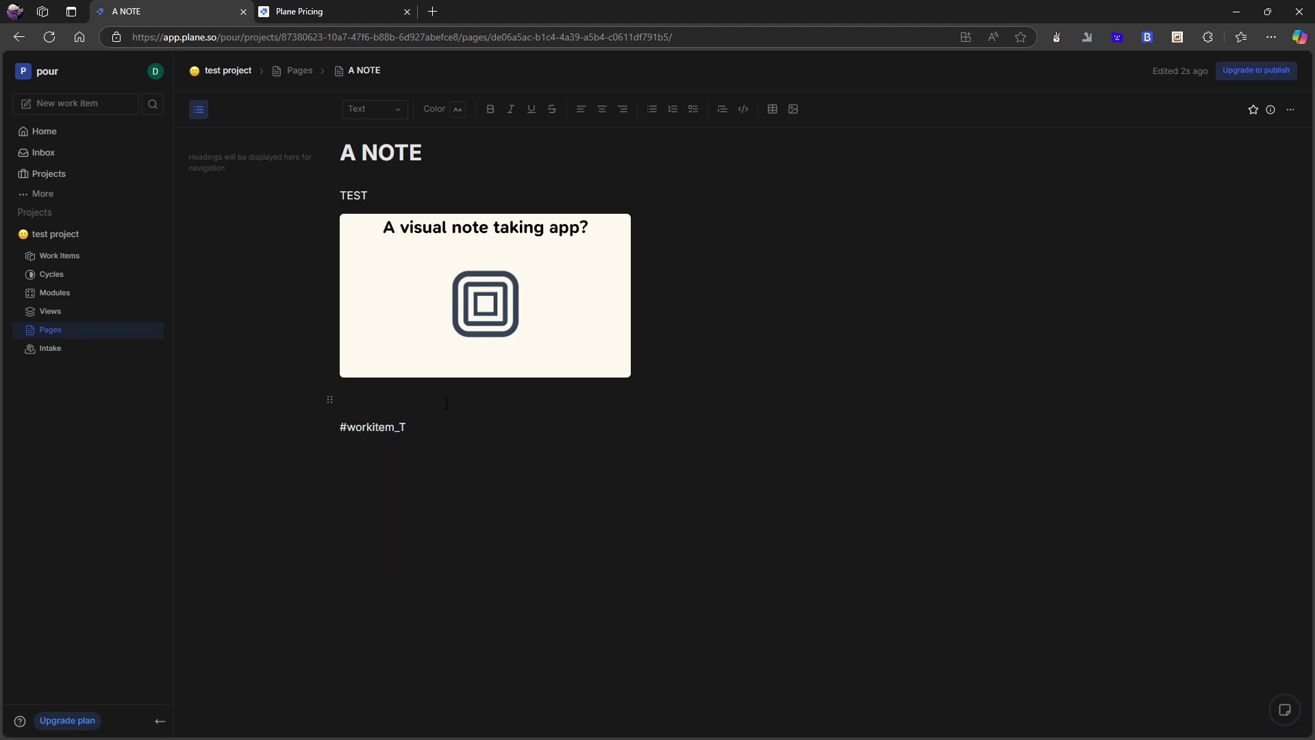
key(BackSpace)
key(BackSpace)
text(#)
Copy the ID TESTP-1 of the work item "something i need to do" from its details.
click(89, 256)
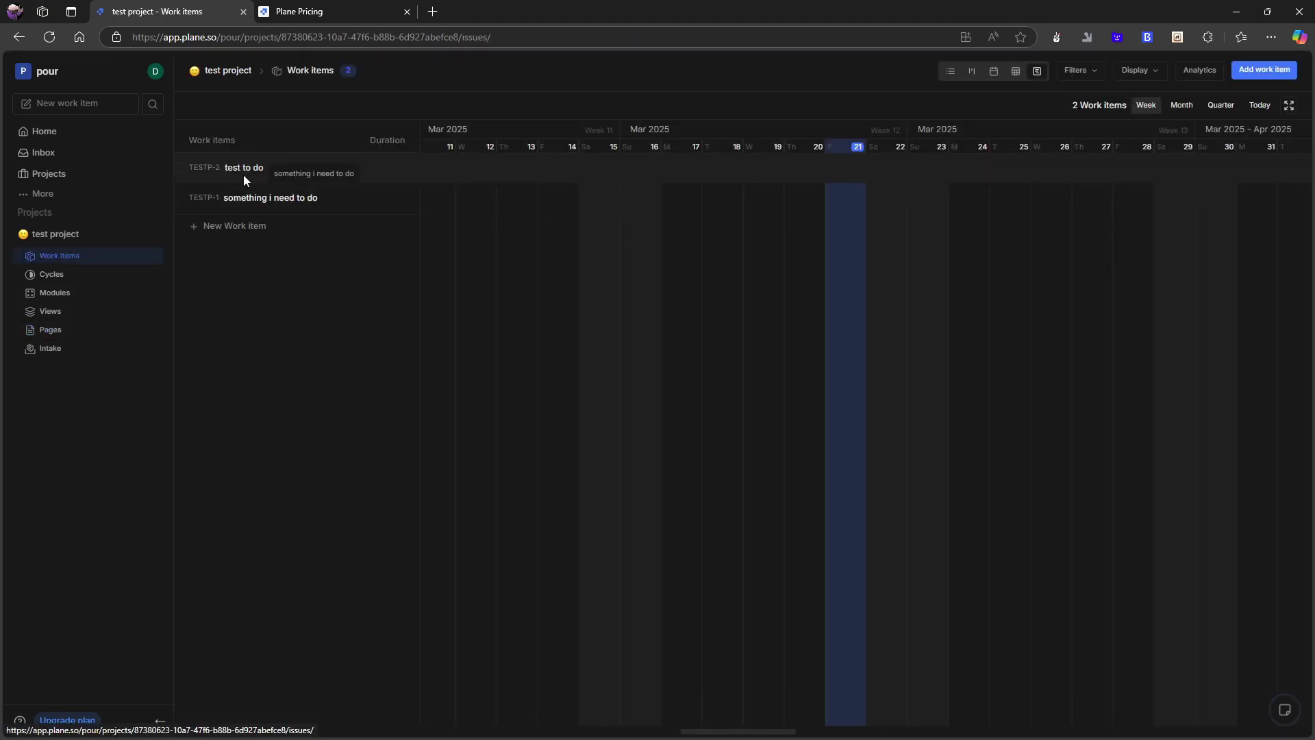
click(200, 173)
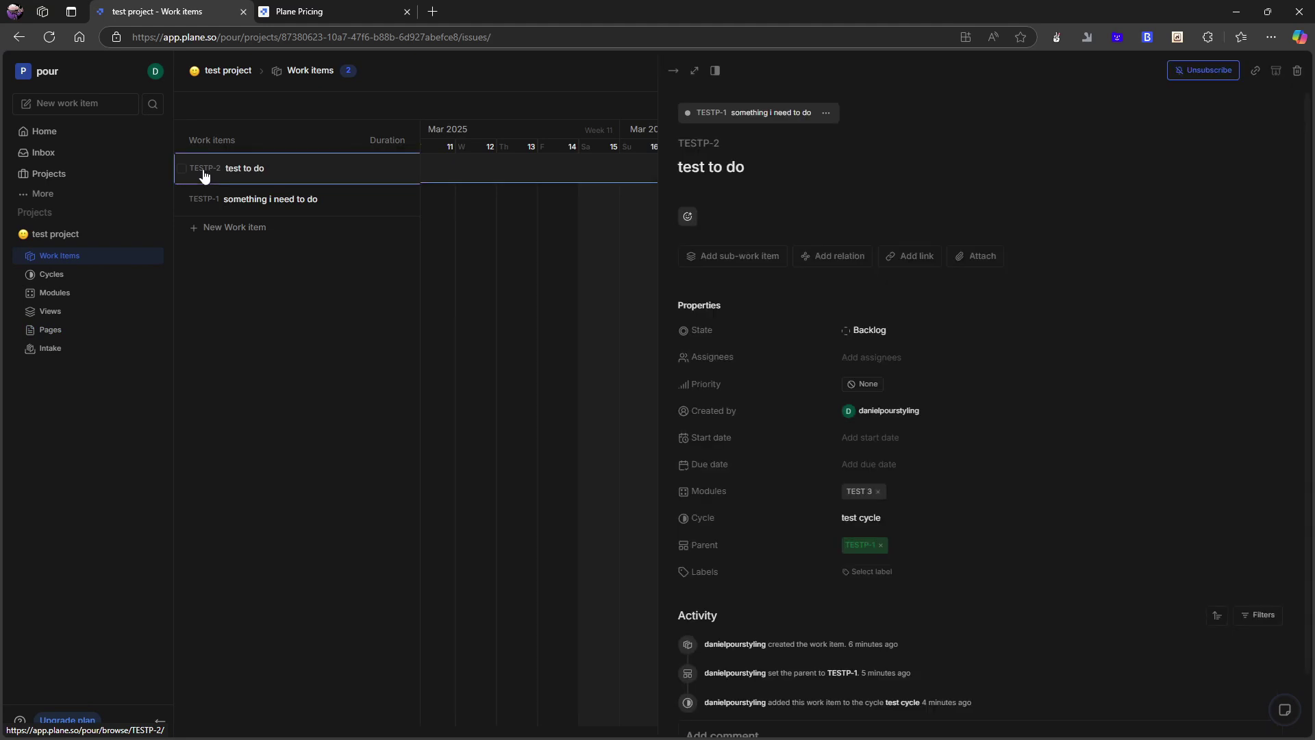
click(711, 116)
click(708, 108)
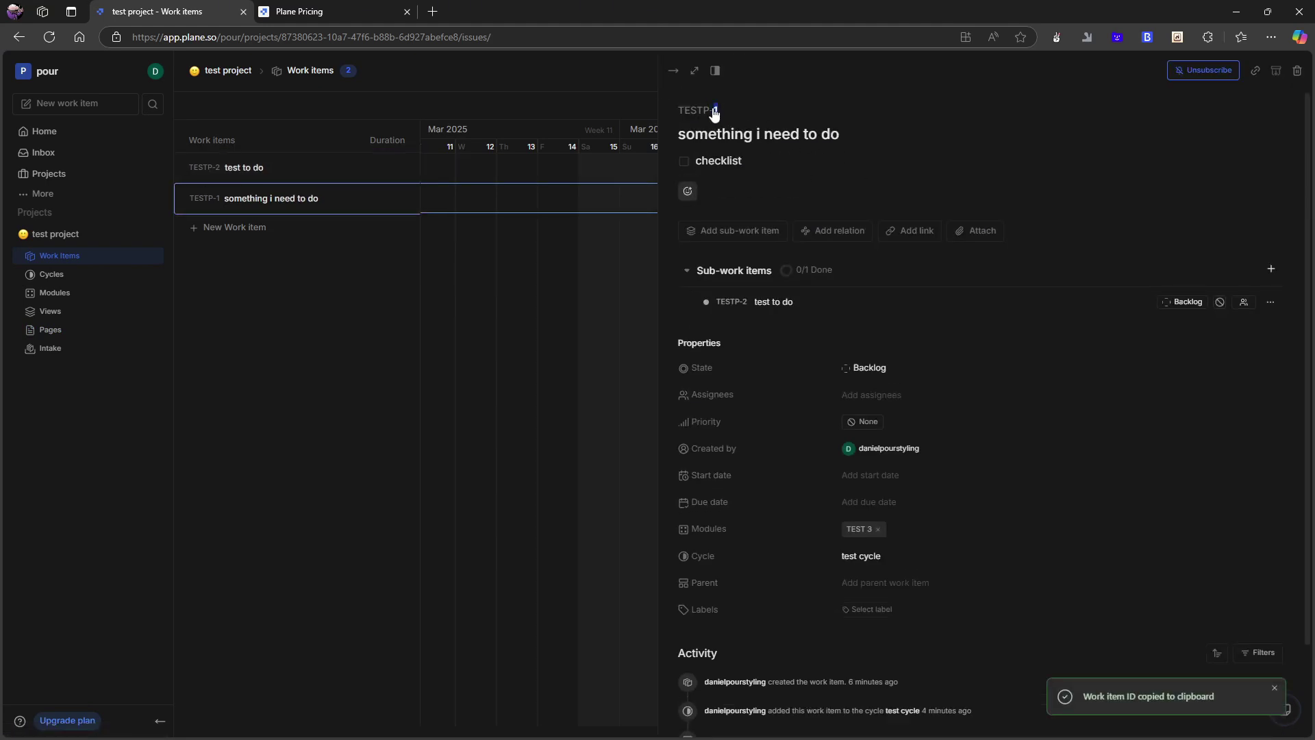
drag(714, 114, 680, 110)
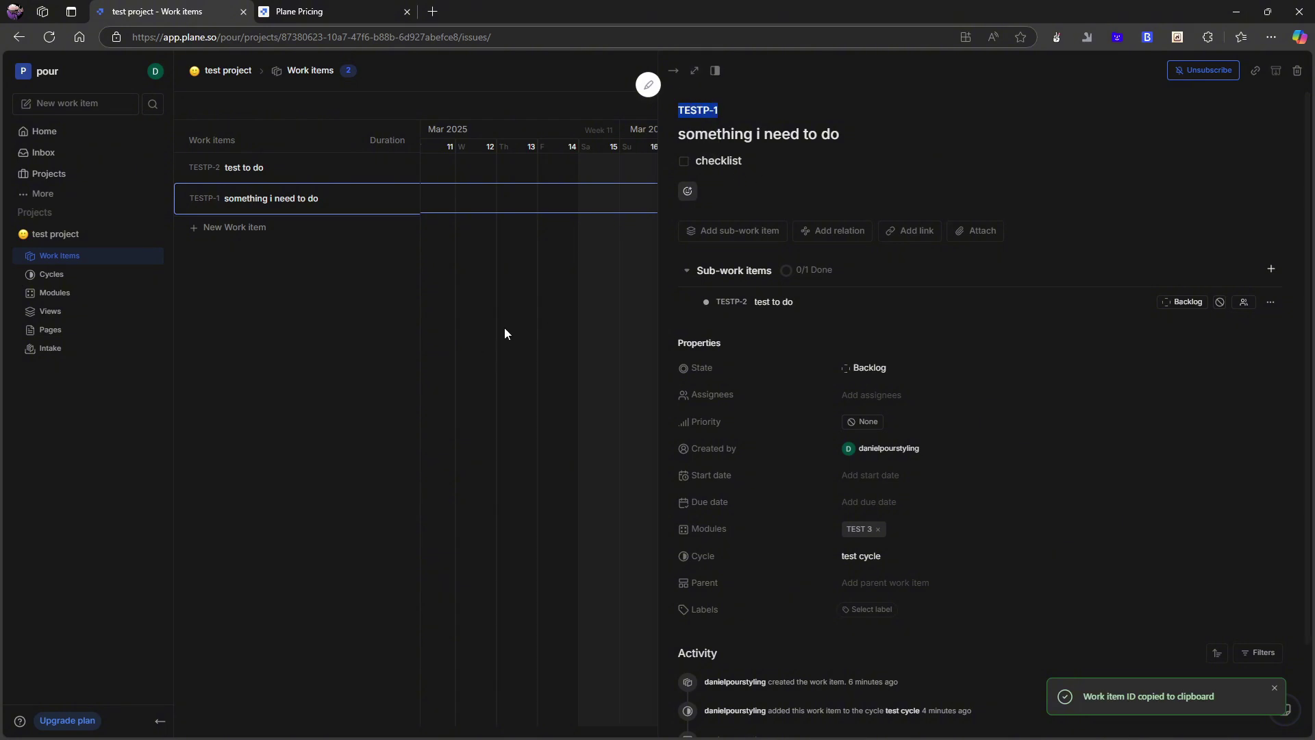
click(350, 410)
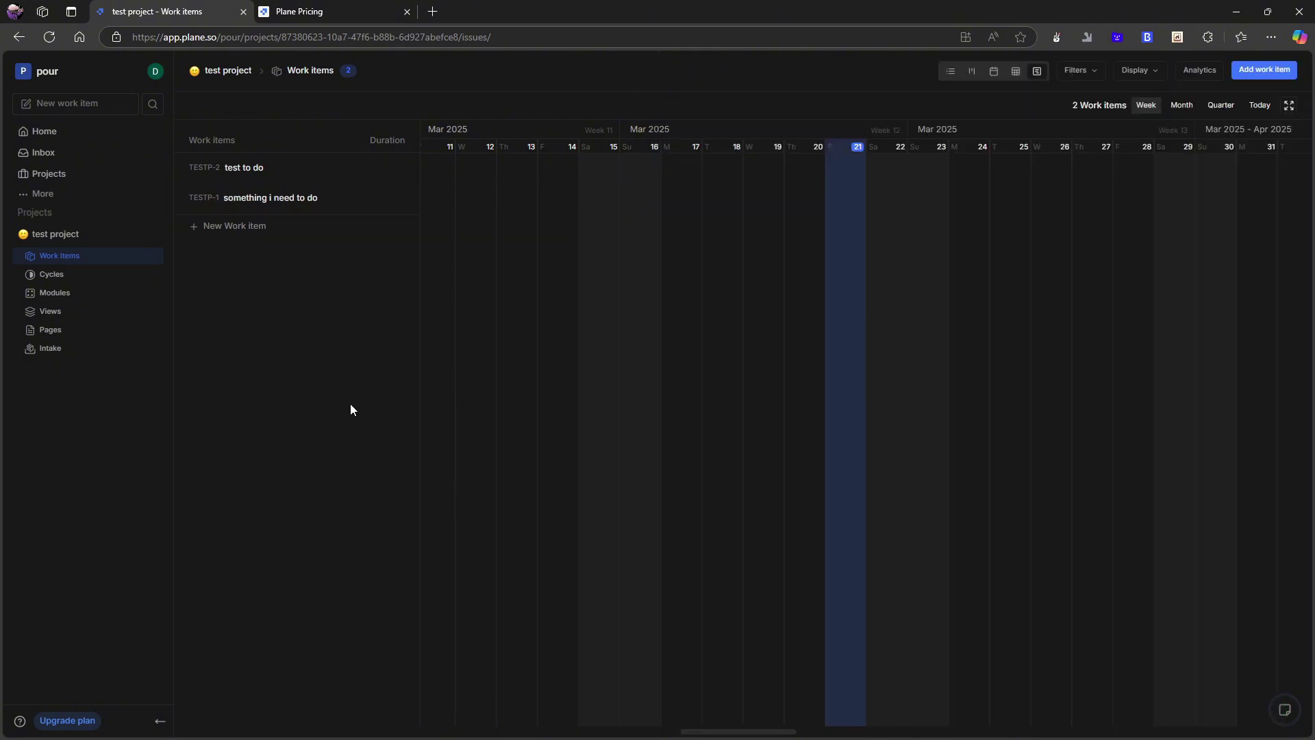
Reopen the "A NOTE" page and try to embed work item TESTP-1 below the image.
click(50, 337)
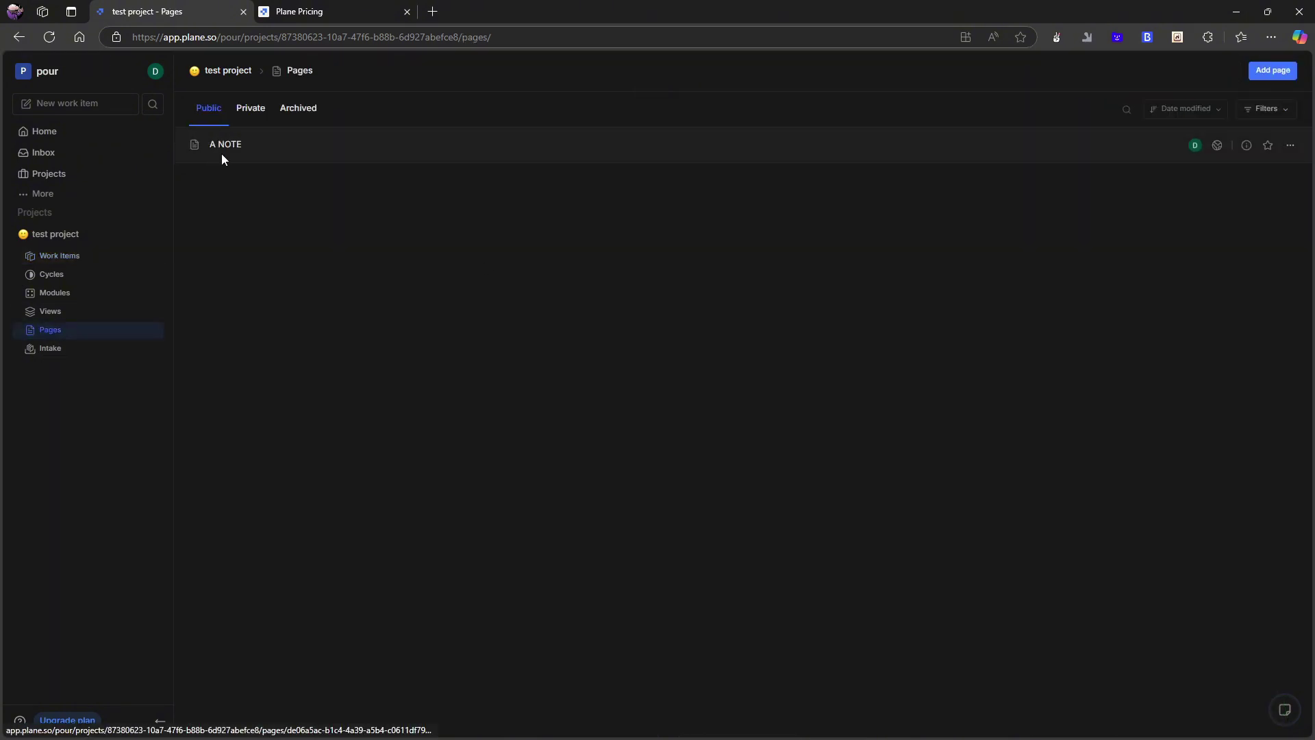
click(223, 153)
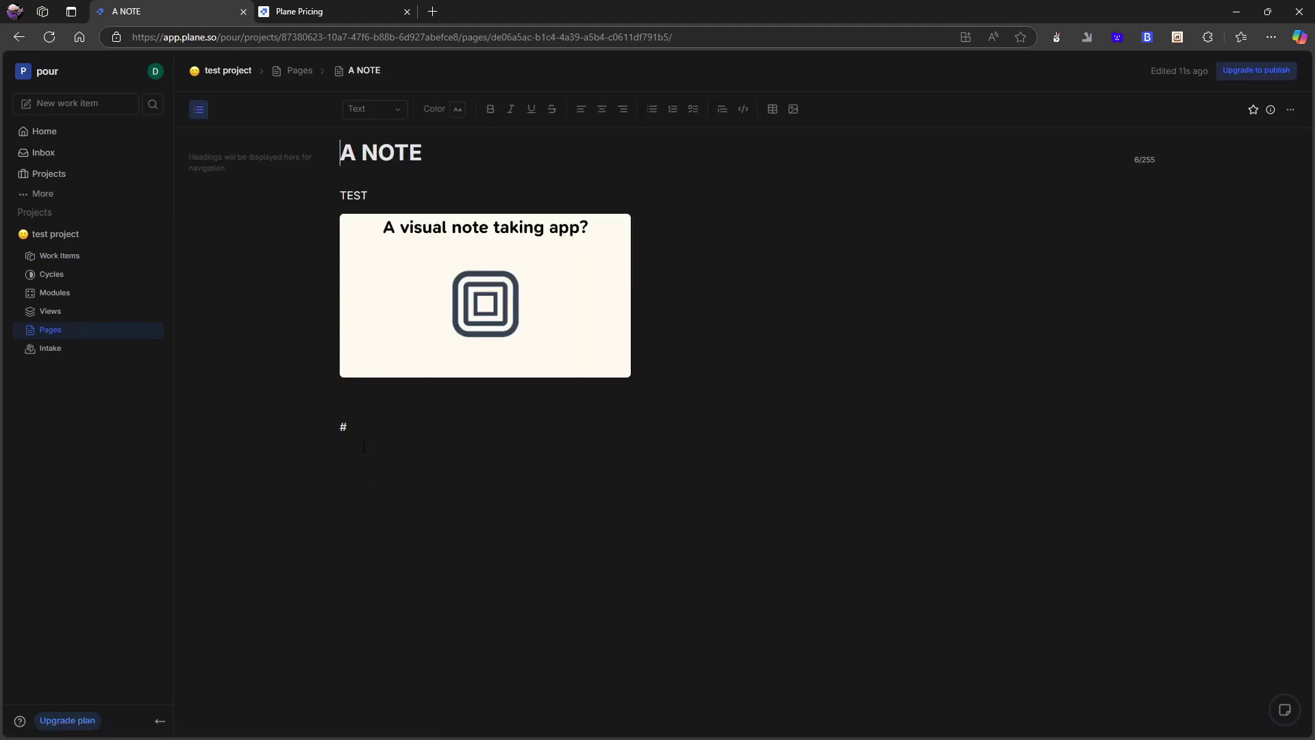
key(BackSpace)
text(/LINK)
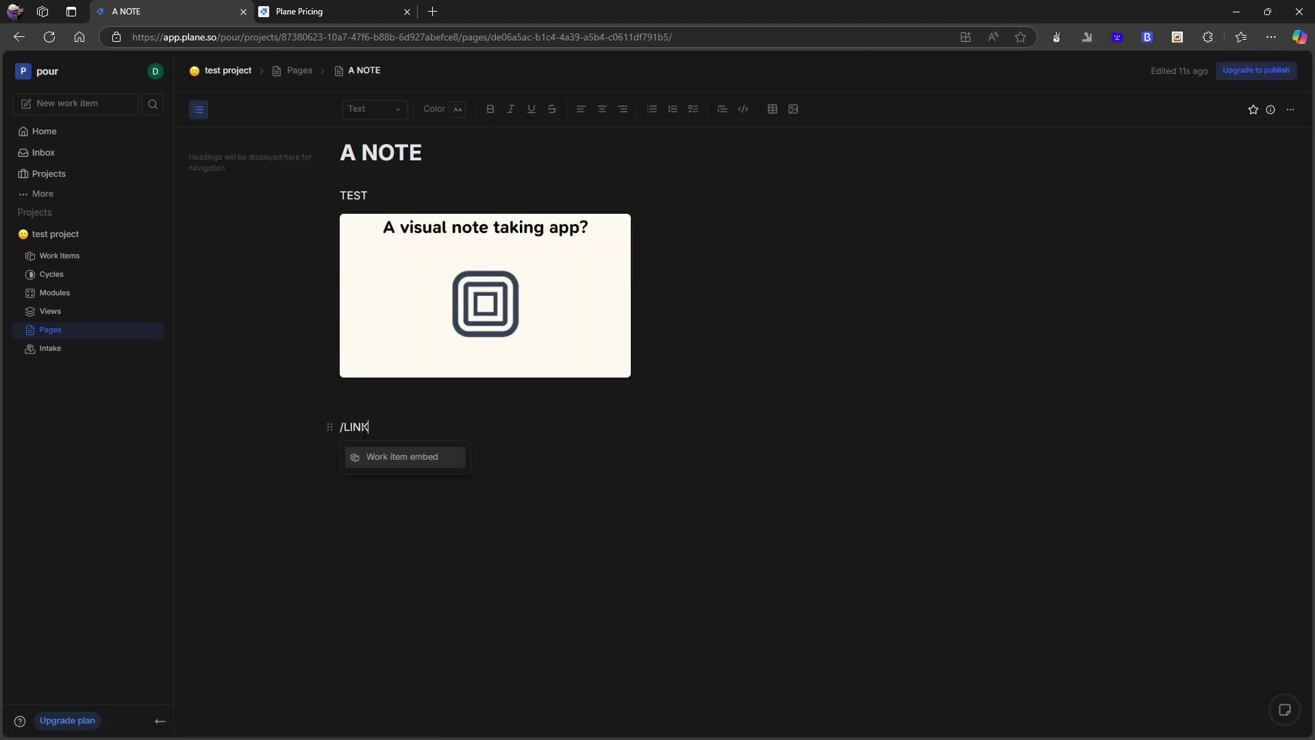
key(Return)
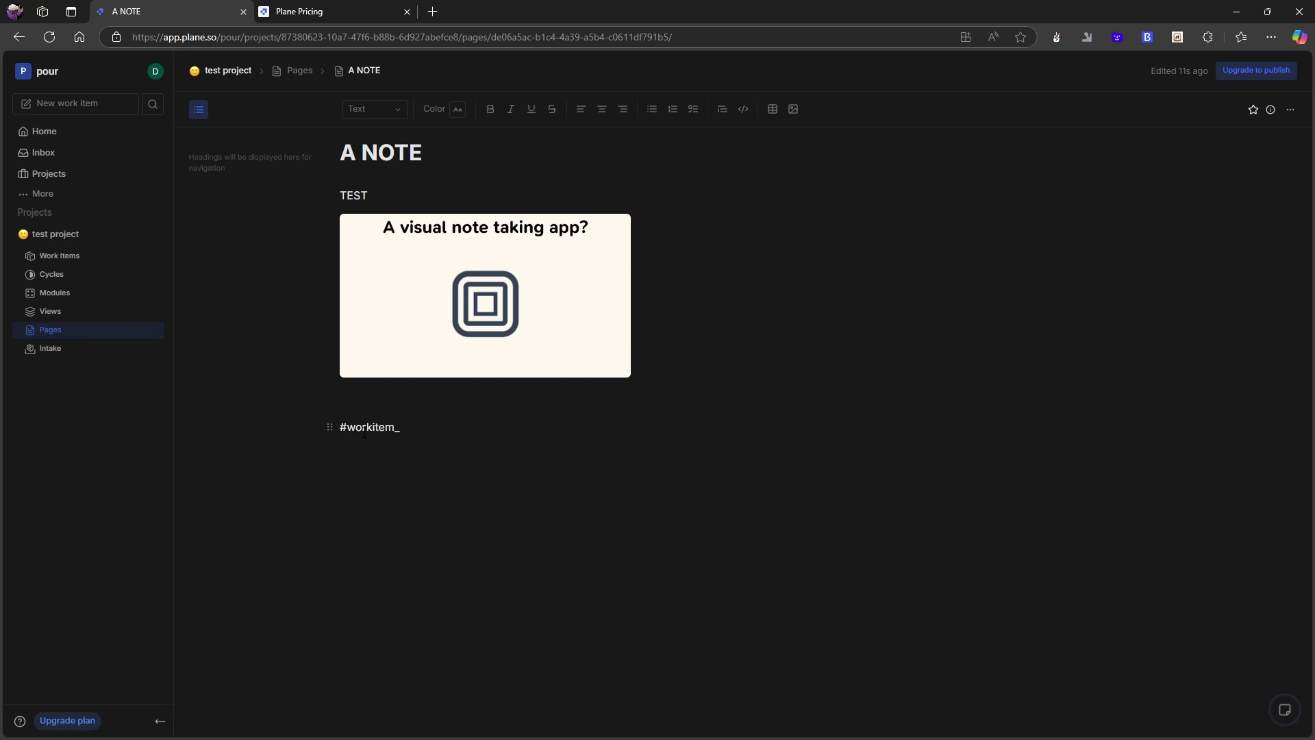
text(TESTP-1)
key(Return)
double_click(366, 428)
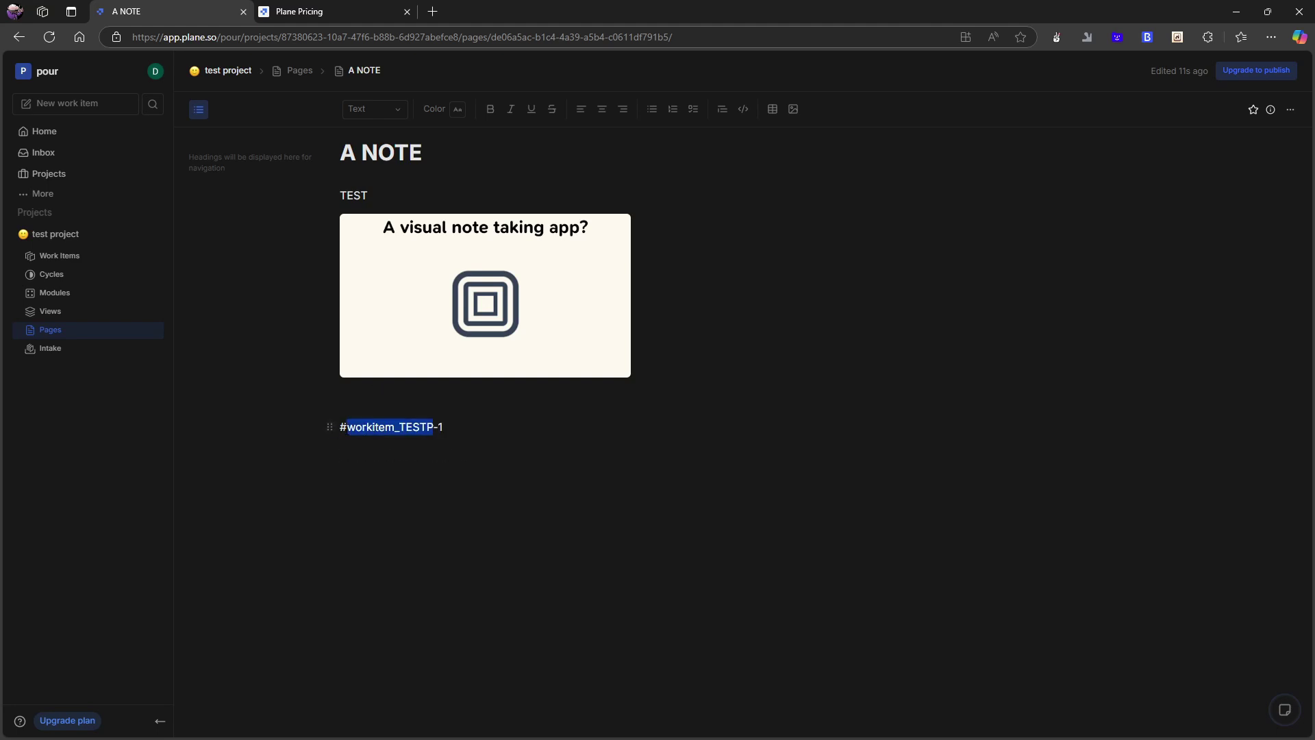
click(456, 429)
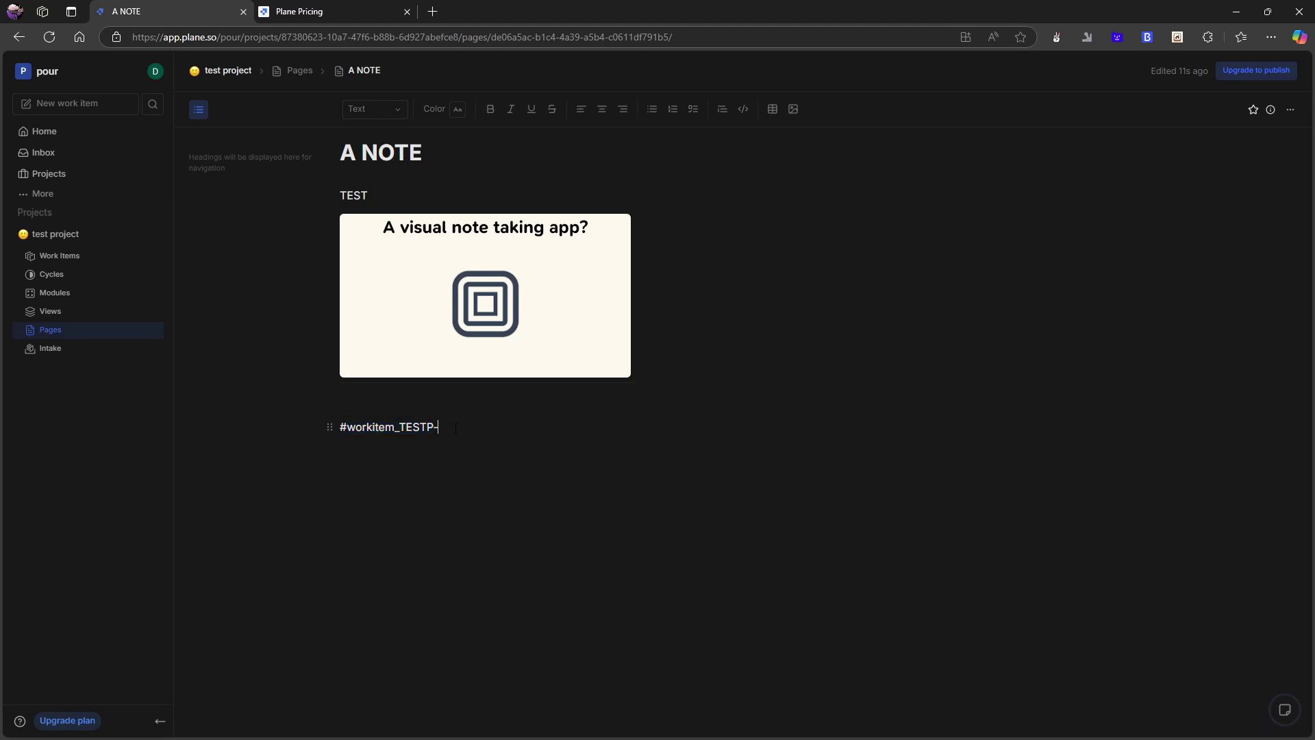
Erase the TESTP-1 reference and insert a fresh work item embed from the slash commands.
key(BackSpace)
key(BackSpace)
key(BackSpace)
key(BackSpace)
key(BackSpace)
key(BackSpace)
key(BackSpace)
key(BackSpace)
text(/)
scroll(408, 531, down, 3)
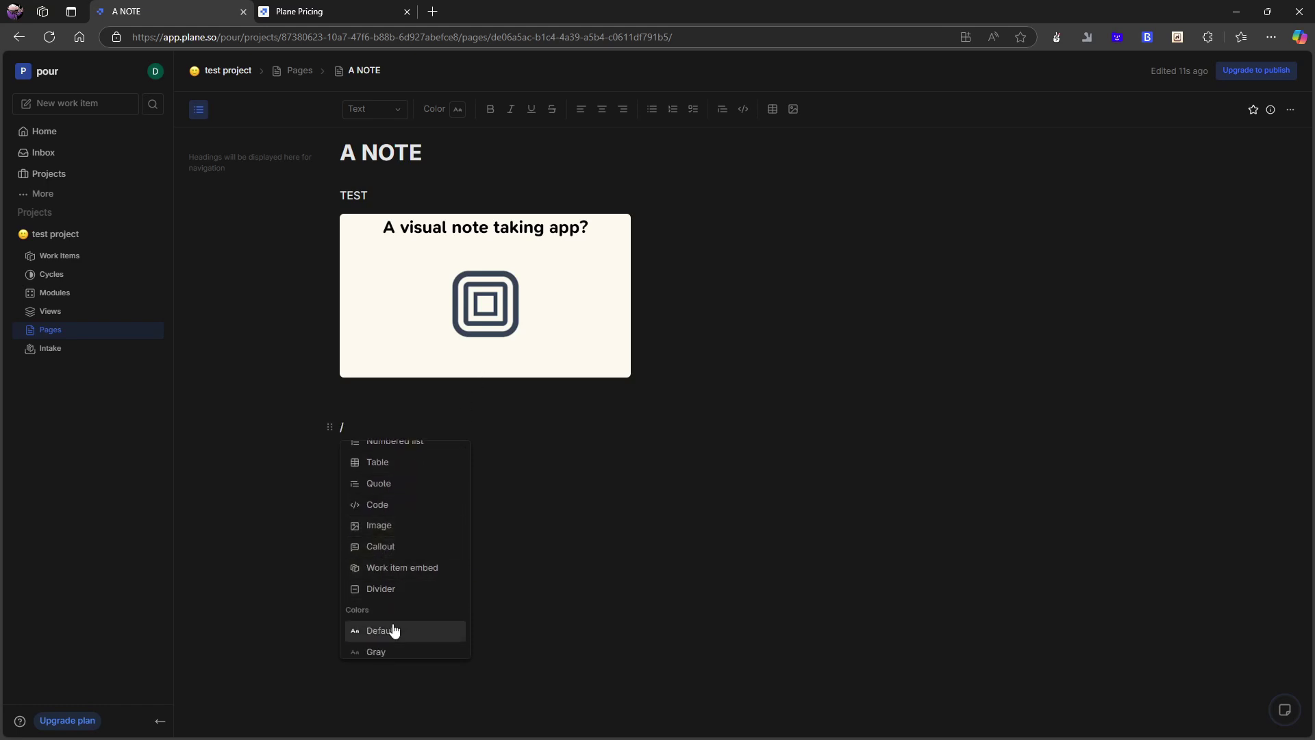
scroll(394, 626, down, 5)
scroll(395, 608, up, 5)
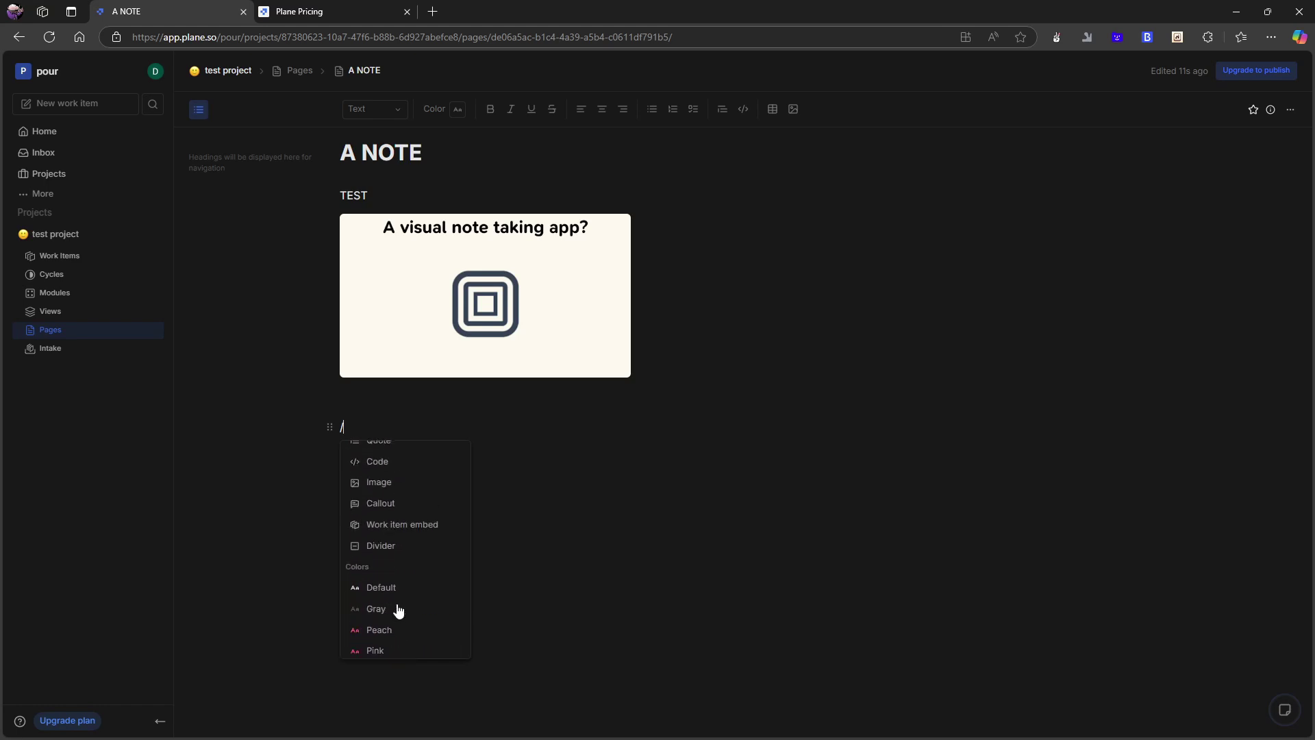
click(397, 609)
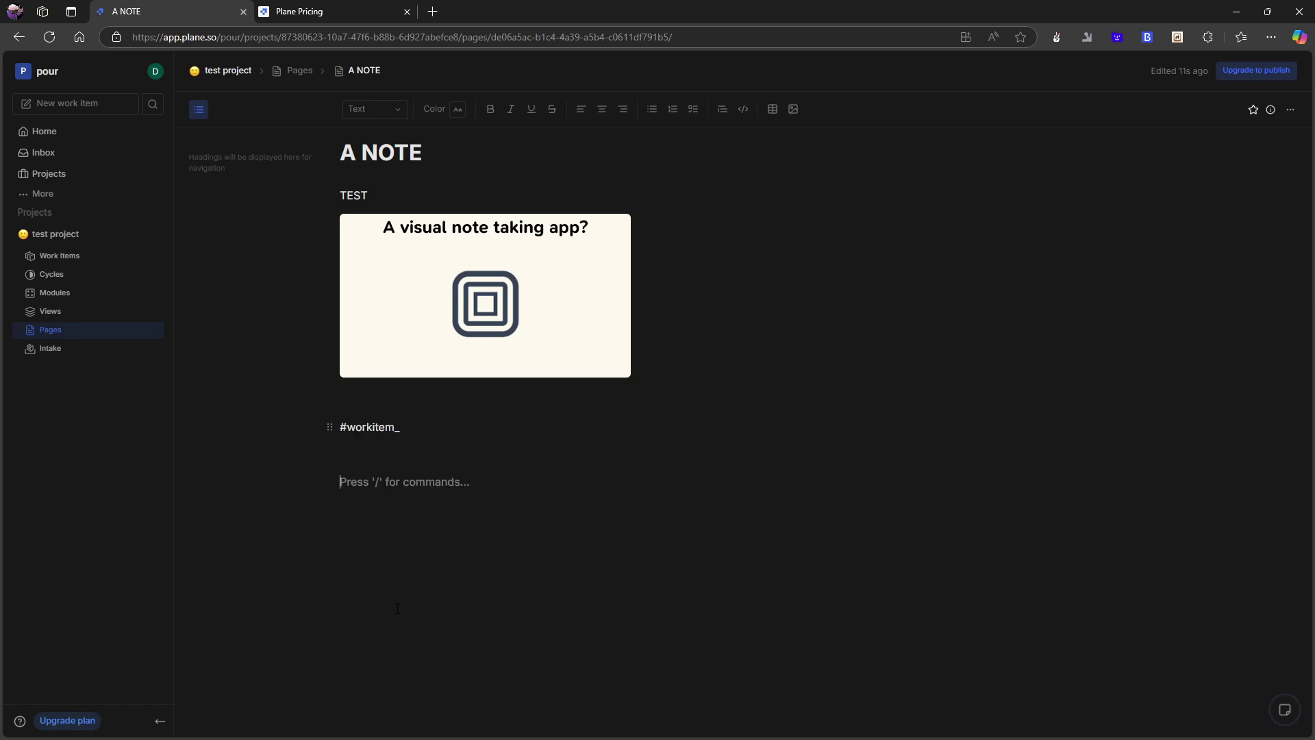
Test a link to TESTP-1 on the "workitem_" text and delete the whole line.
double_click(396, 430)
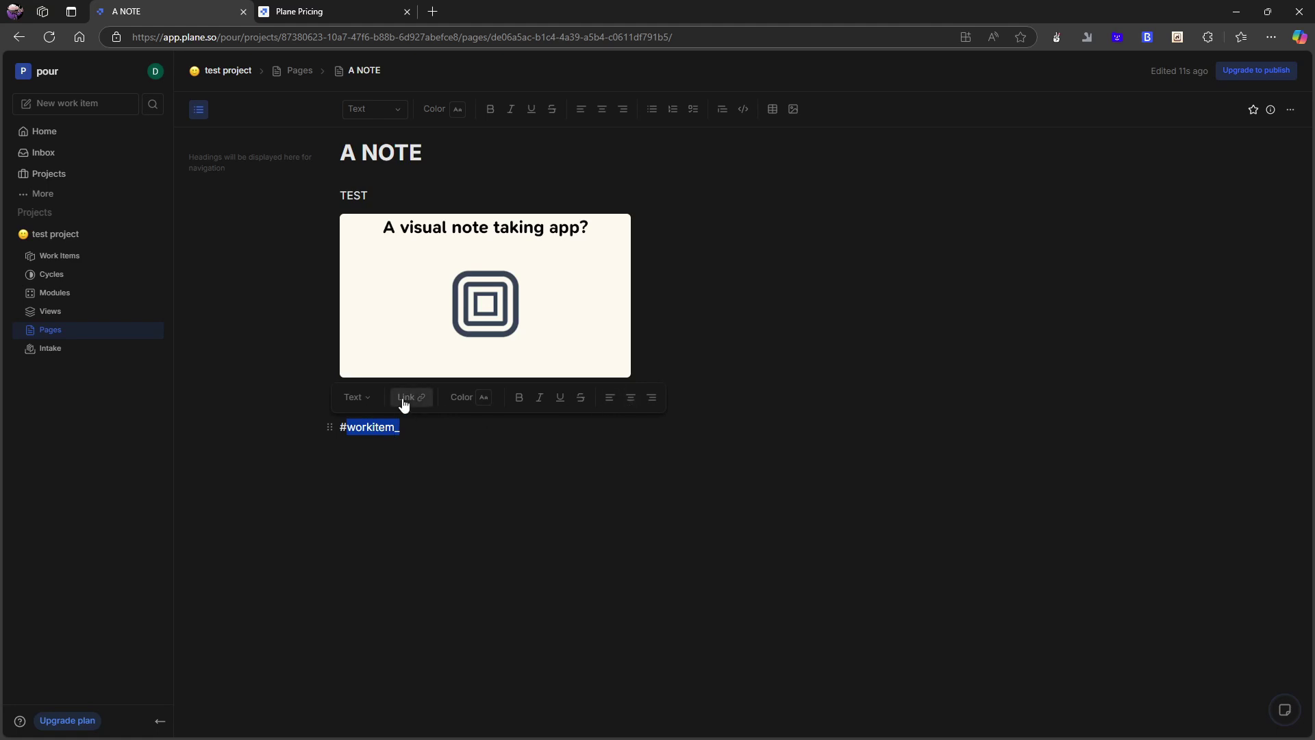
click(407, 404)
key(ctrl+v)
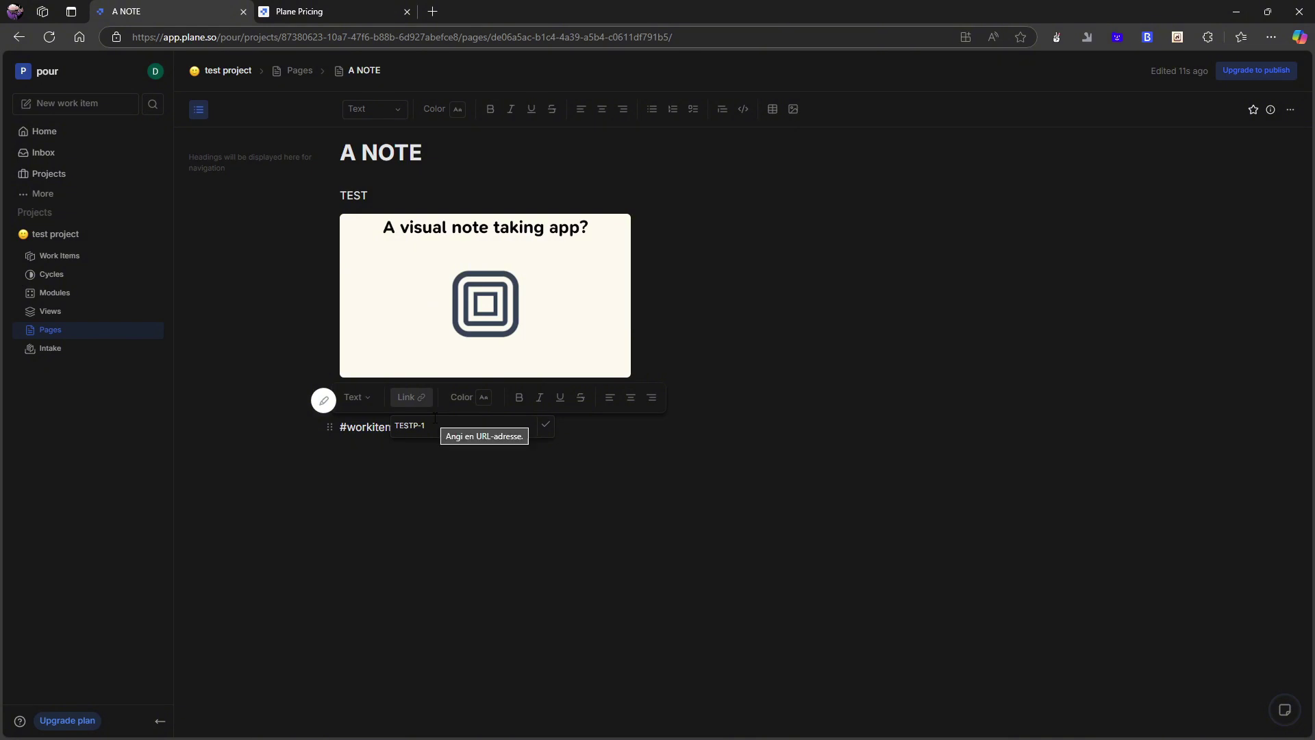
key(Return)
click(434, 428)
click(382, 428)
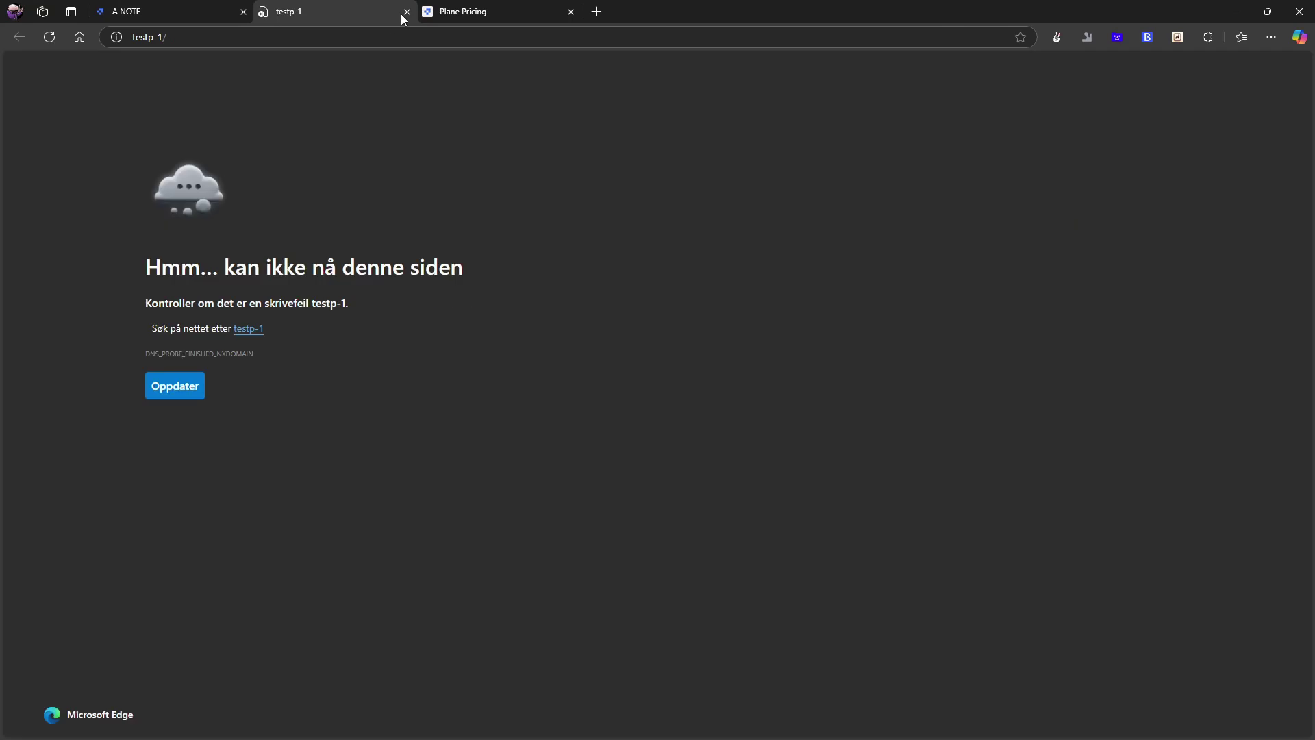
click(406, 12)
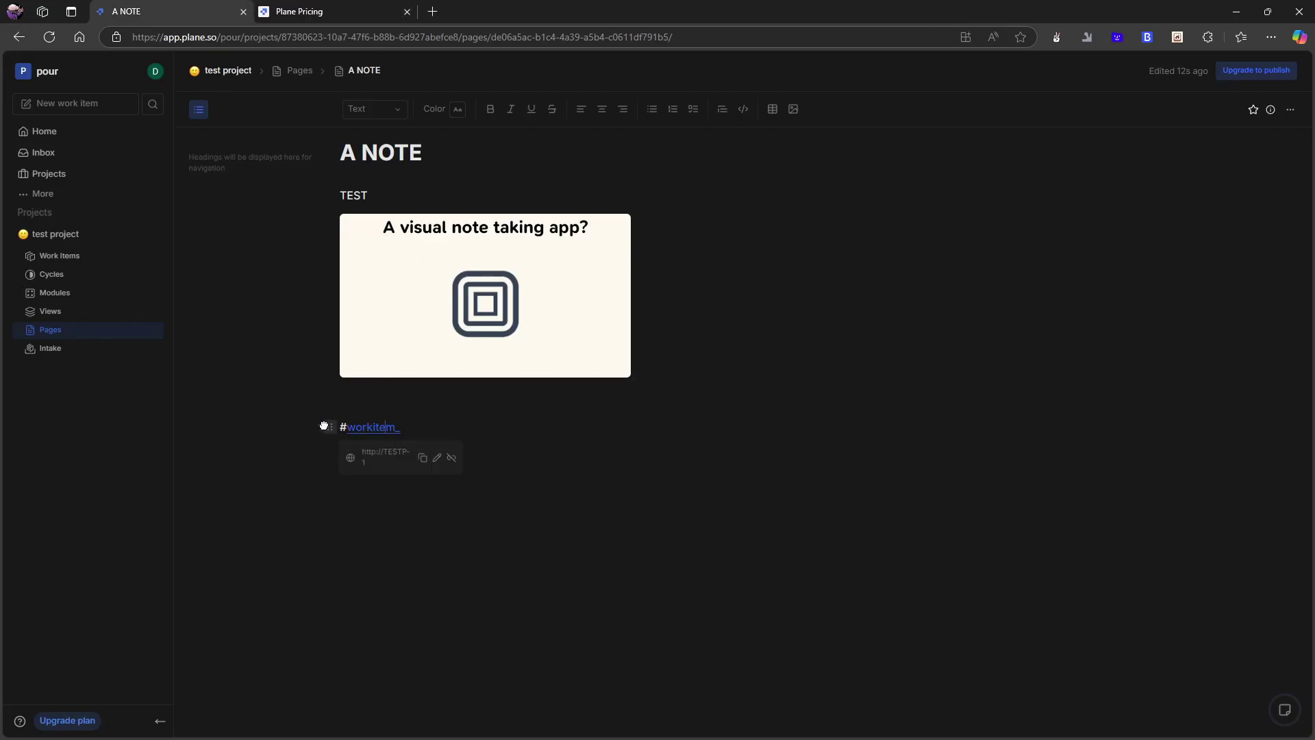
click(324, 425)
key(Delete)
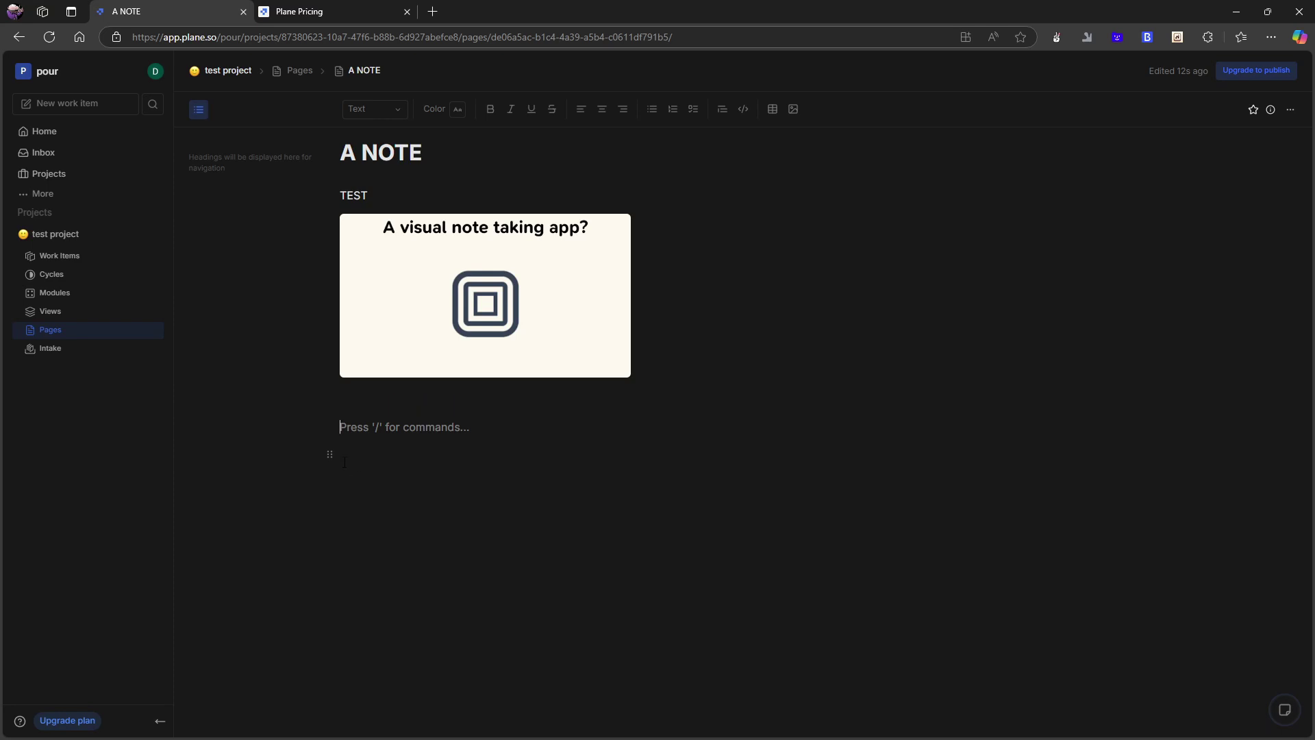
Examine the block types offered by the slash commands below the image and remove the leftover slash.
text(/)
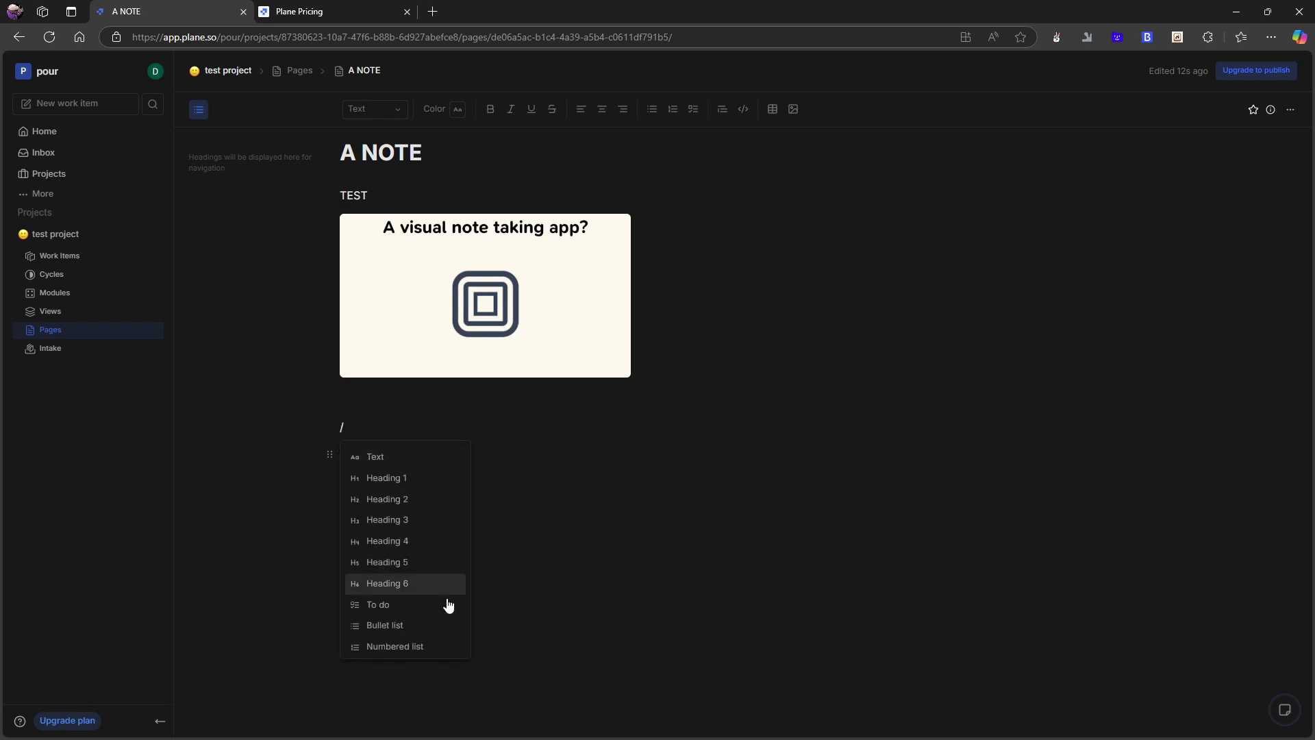
scroll(434, 589, down, 5)
scroll(433, 592, up, 4)
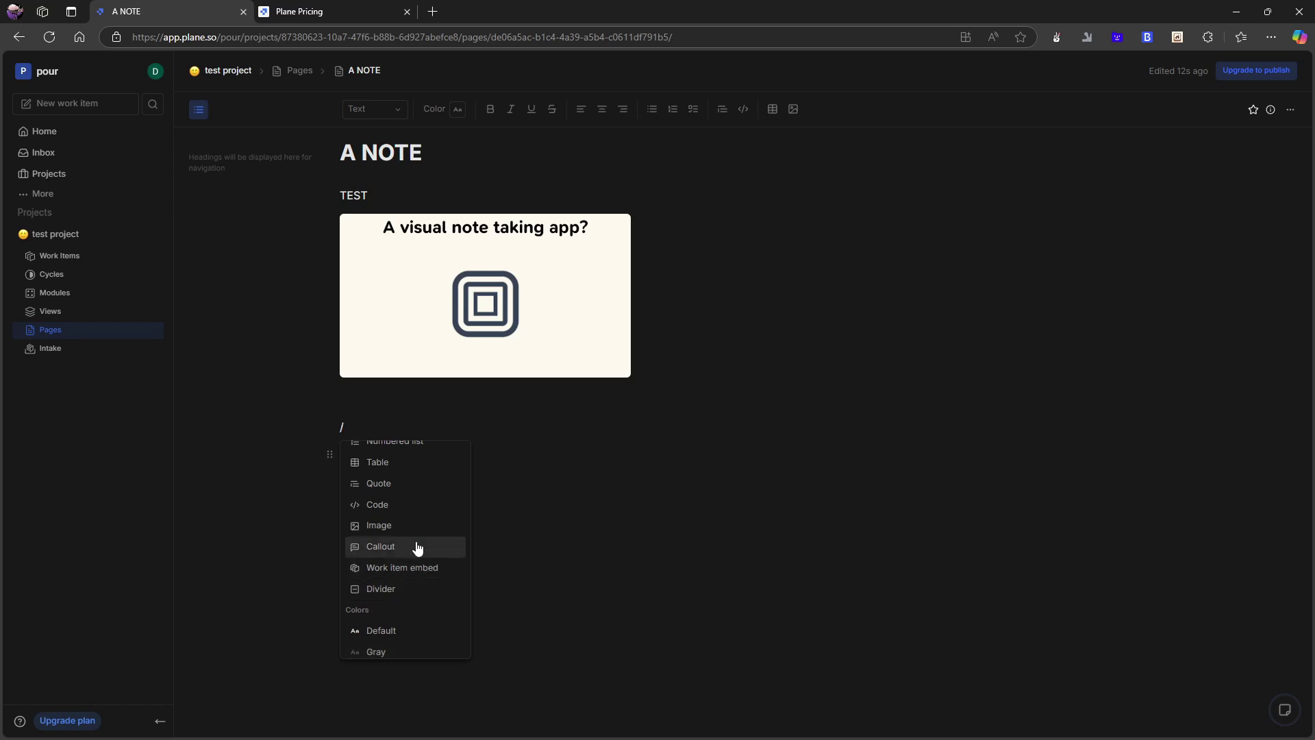
click(303, 431)
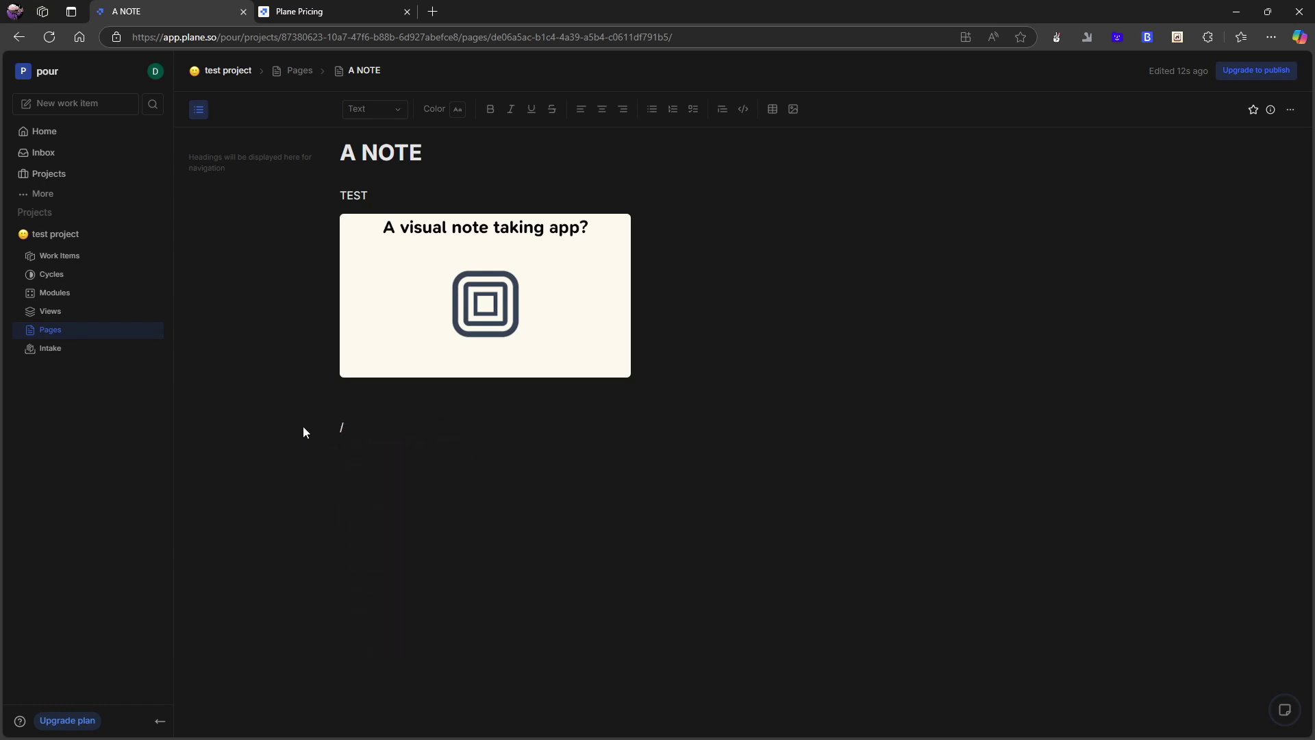
click(465, 463)
key(BackSpace)
key(BackSpace)
Examine the available intake sources of the test project and the workspace Inbox.
click(65, 351)
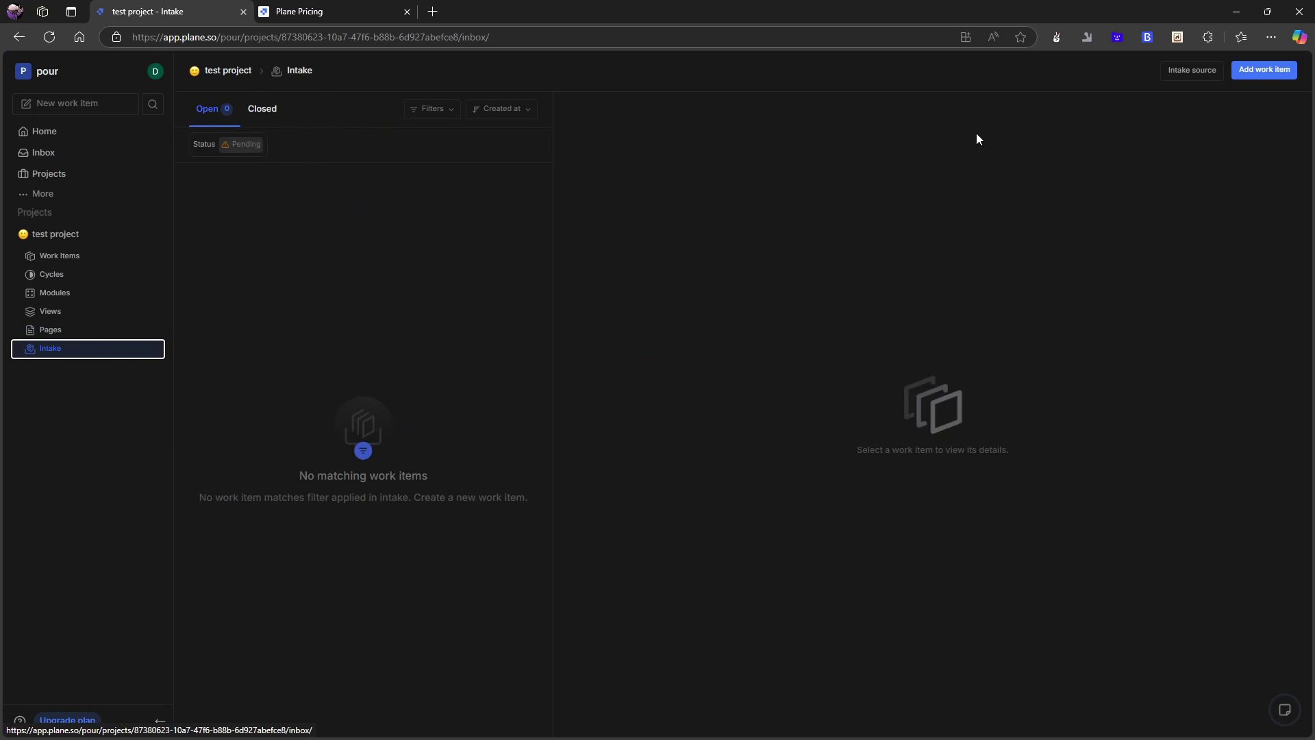
click(1180, 73)
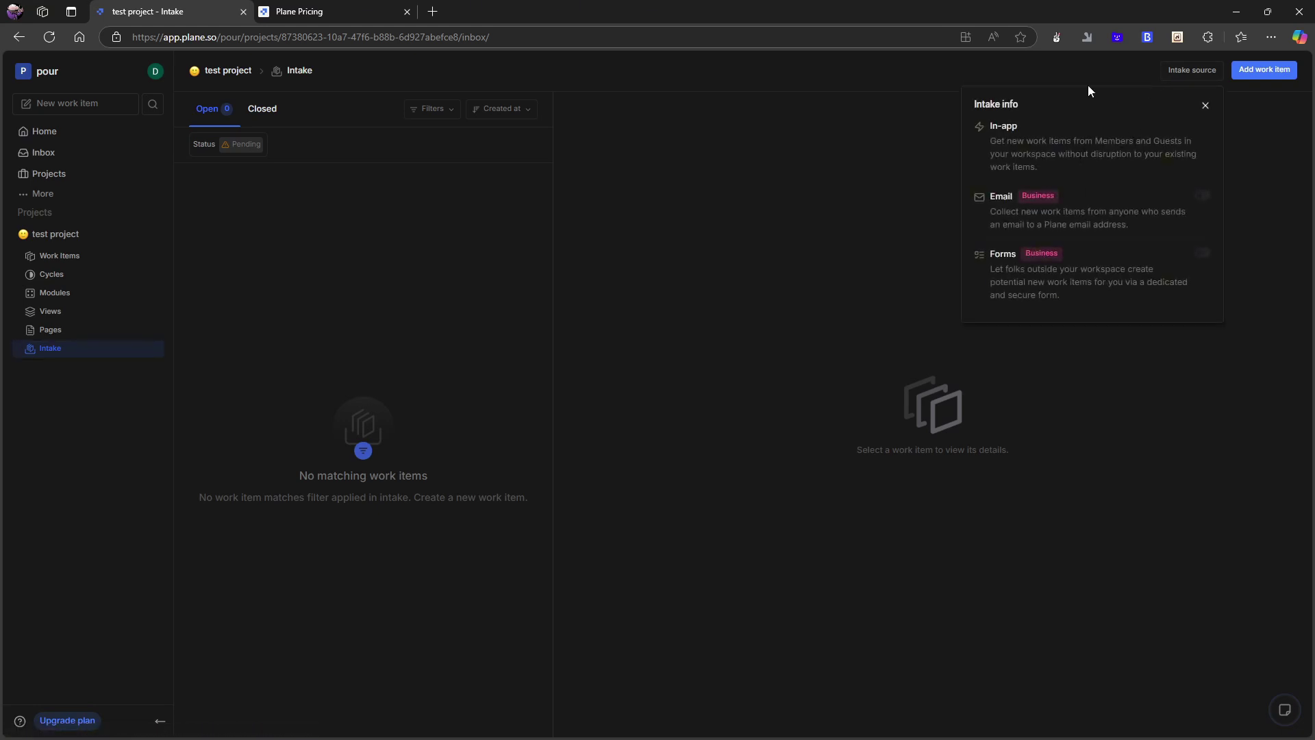
click(1206, 106)
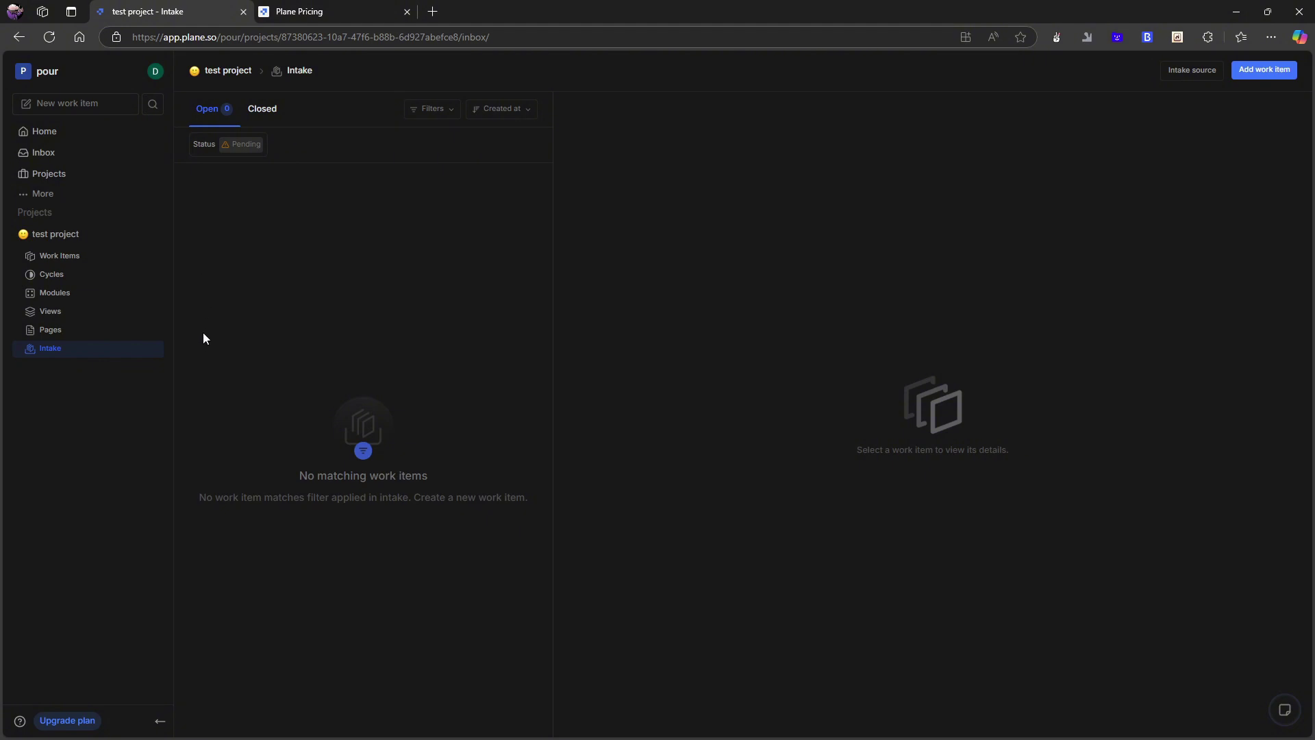
click(84, 256)
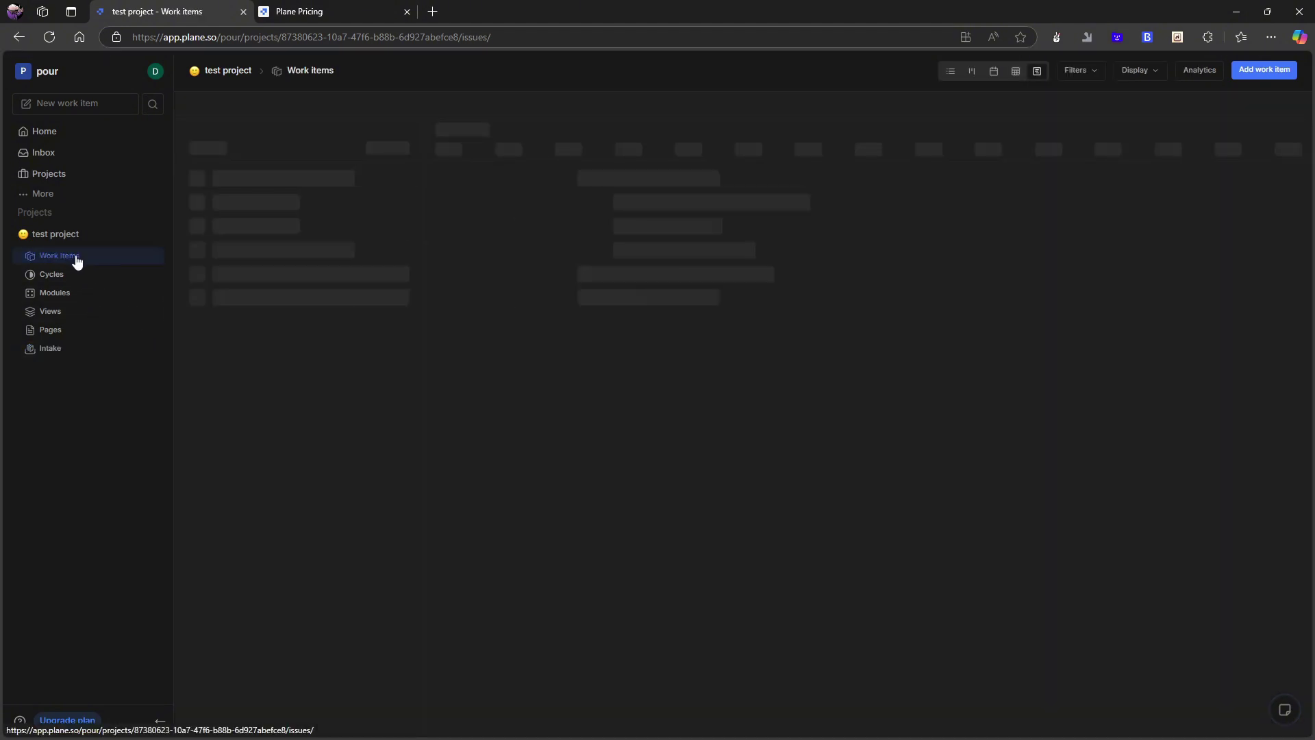
click(28, 156)
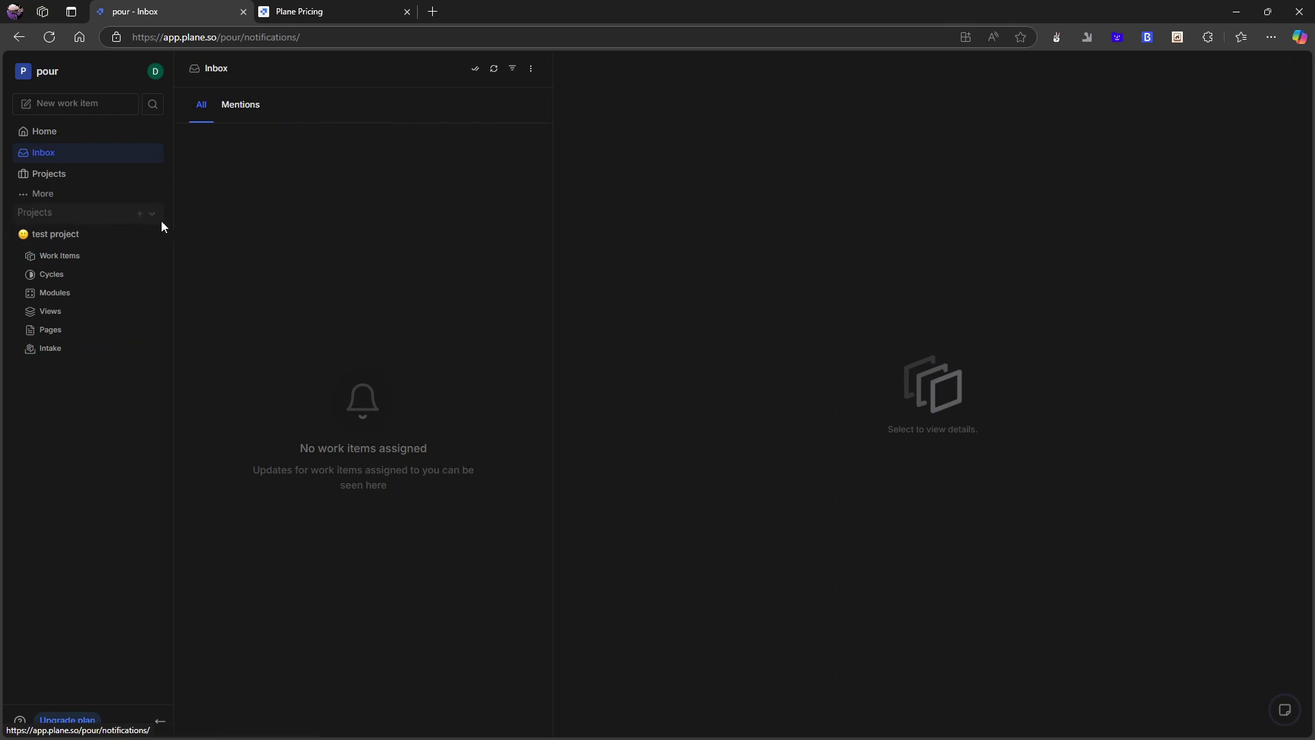
Create a public project named "PROJECTS" with the default features and open it.
click(142, 214)
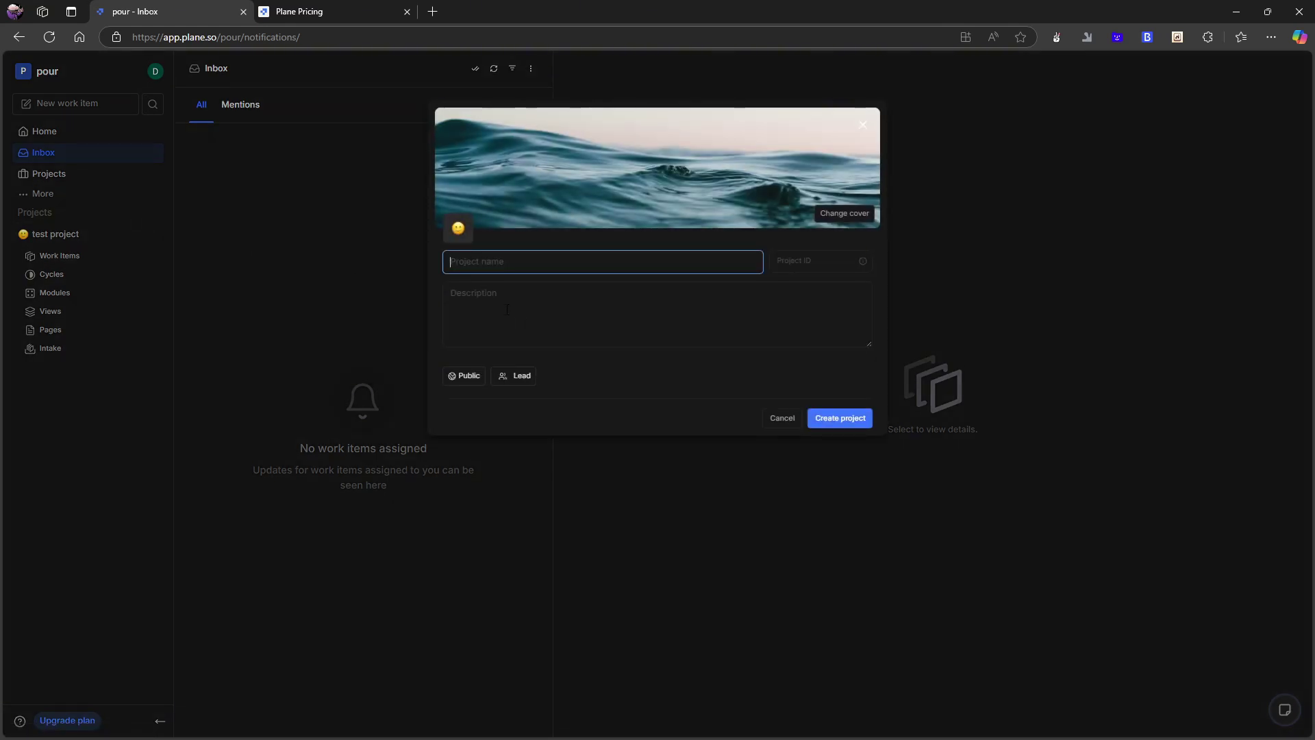
text(PROJECTS)
click(855, 419)
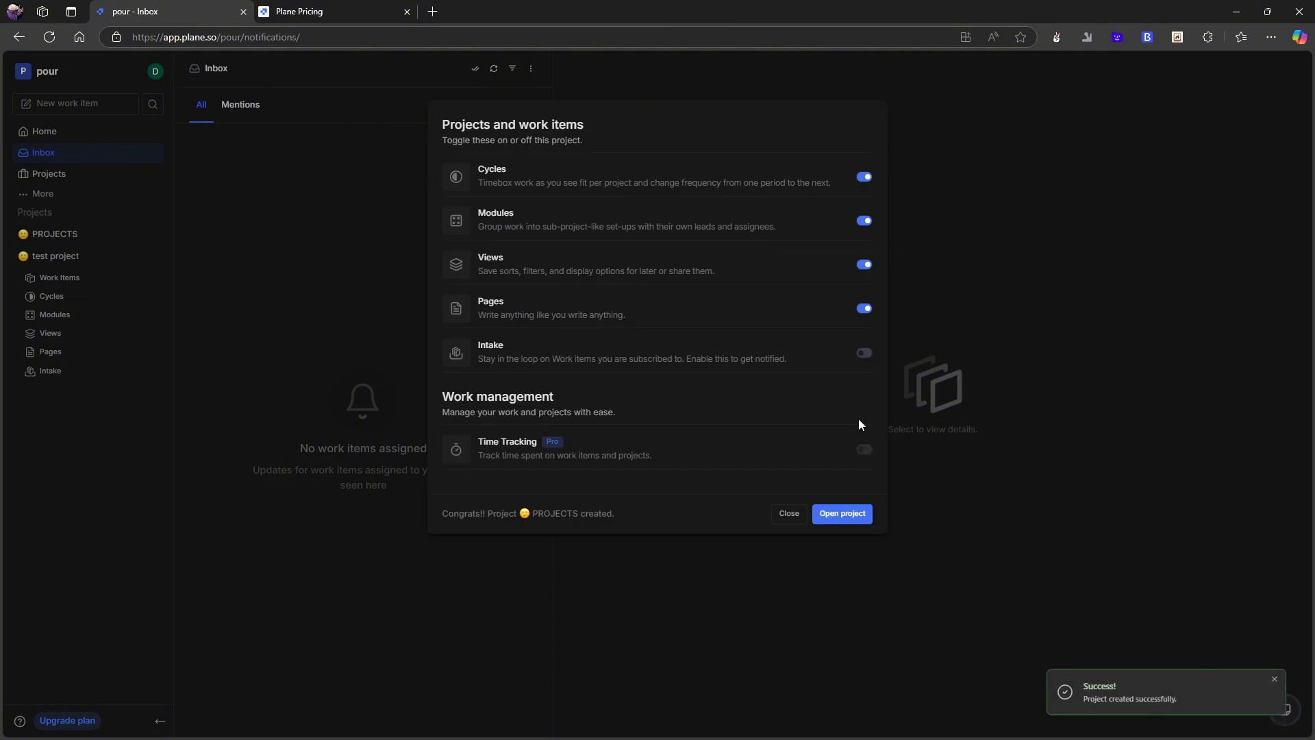
click(852, 514)
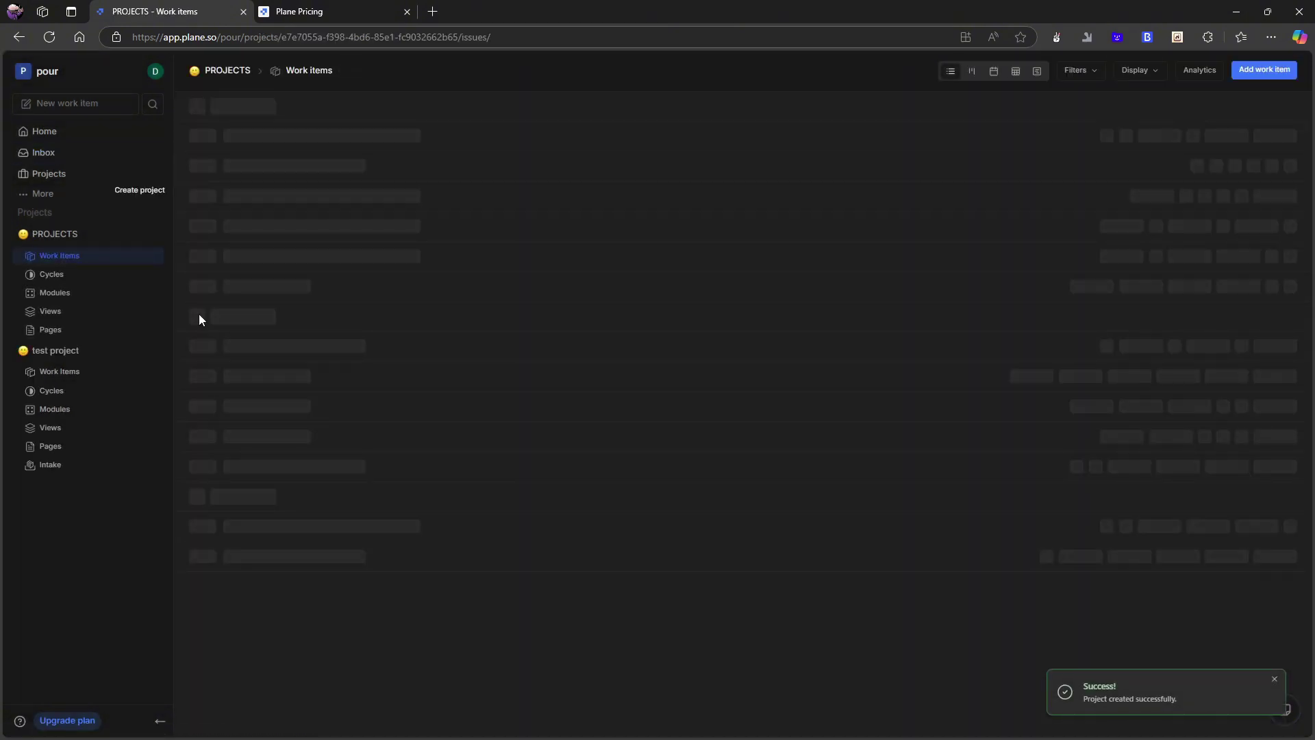
Collapse the test project in the project list and keep PROJECTS expanded.
click(139, 235)
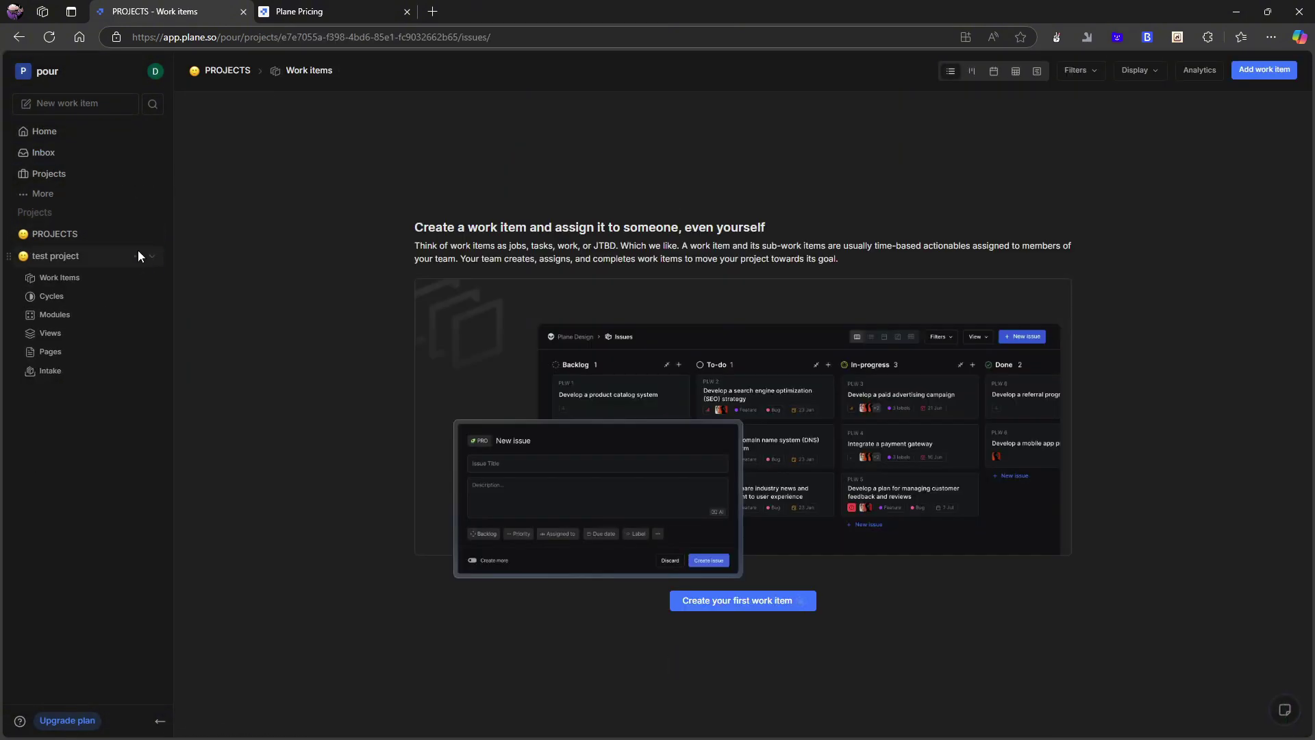
click(152, 256)
click(24, 239)
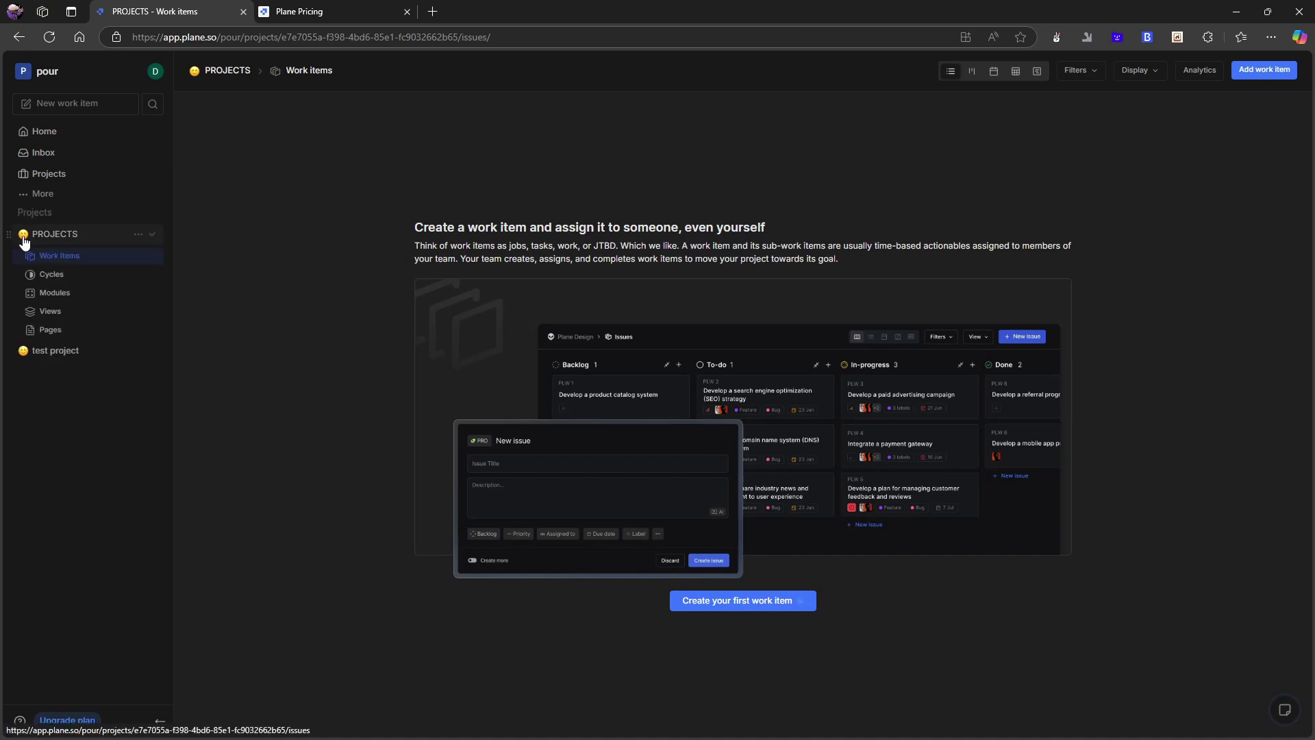
Collapse PROJECTS in the project list, open the test project's settings and pick the winking face emoji as its project icon.
click(26, 236)
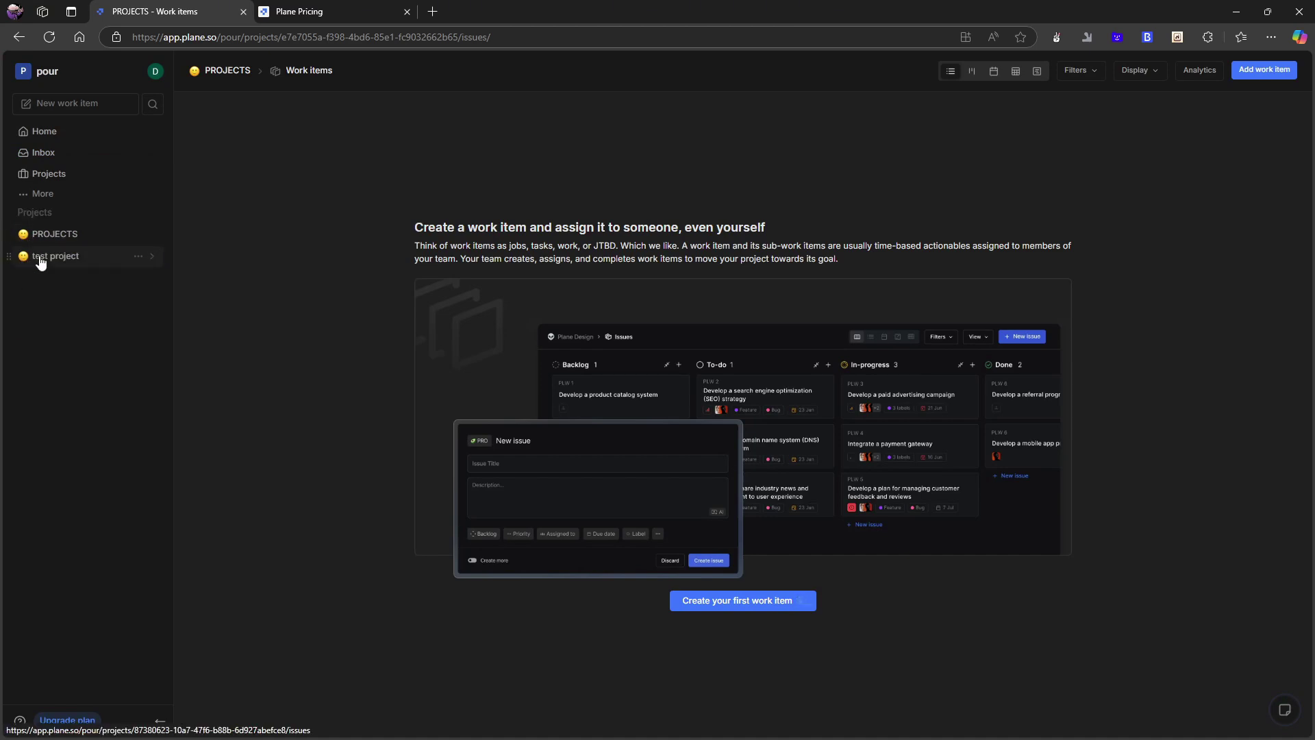
click(41, 259)
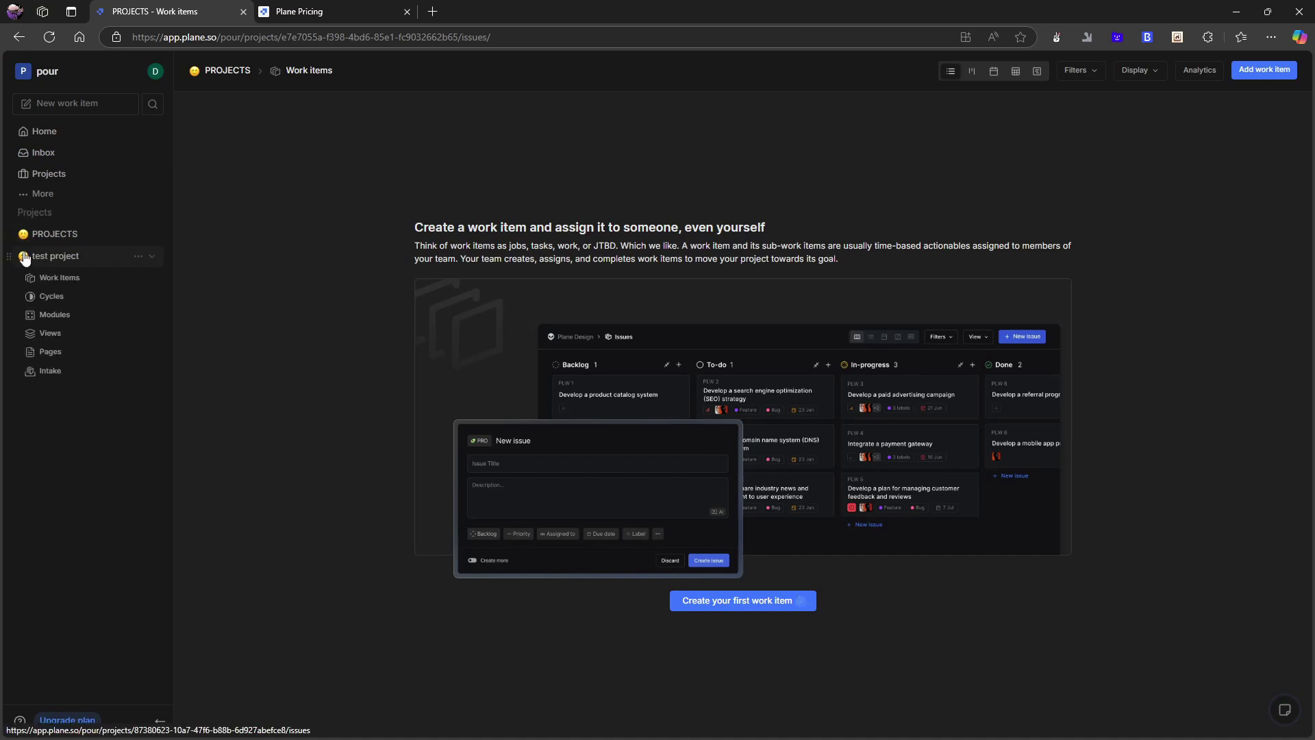
click(129, 261)
click(138, 256)
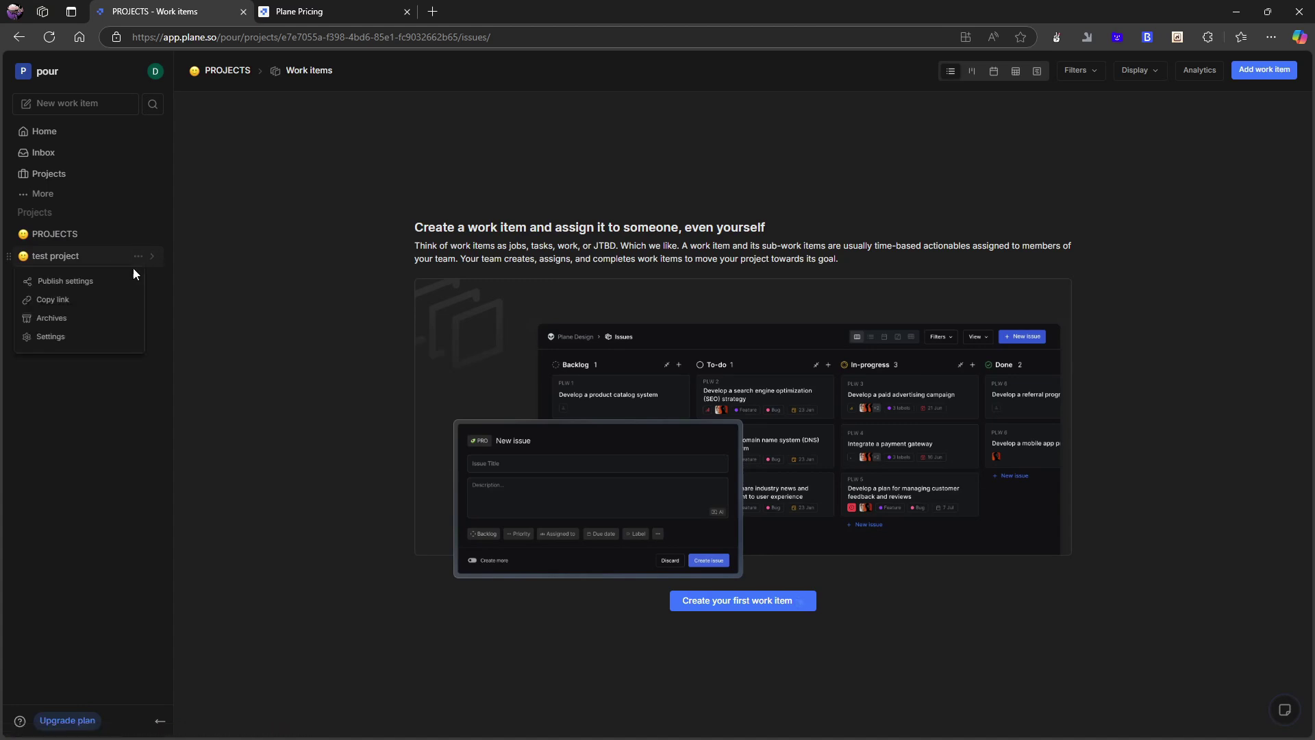
click(72, 336)
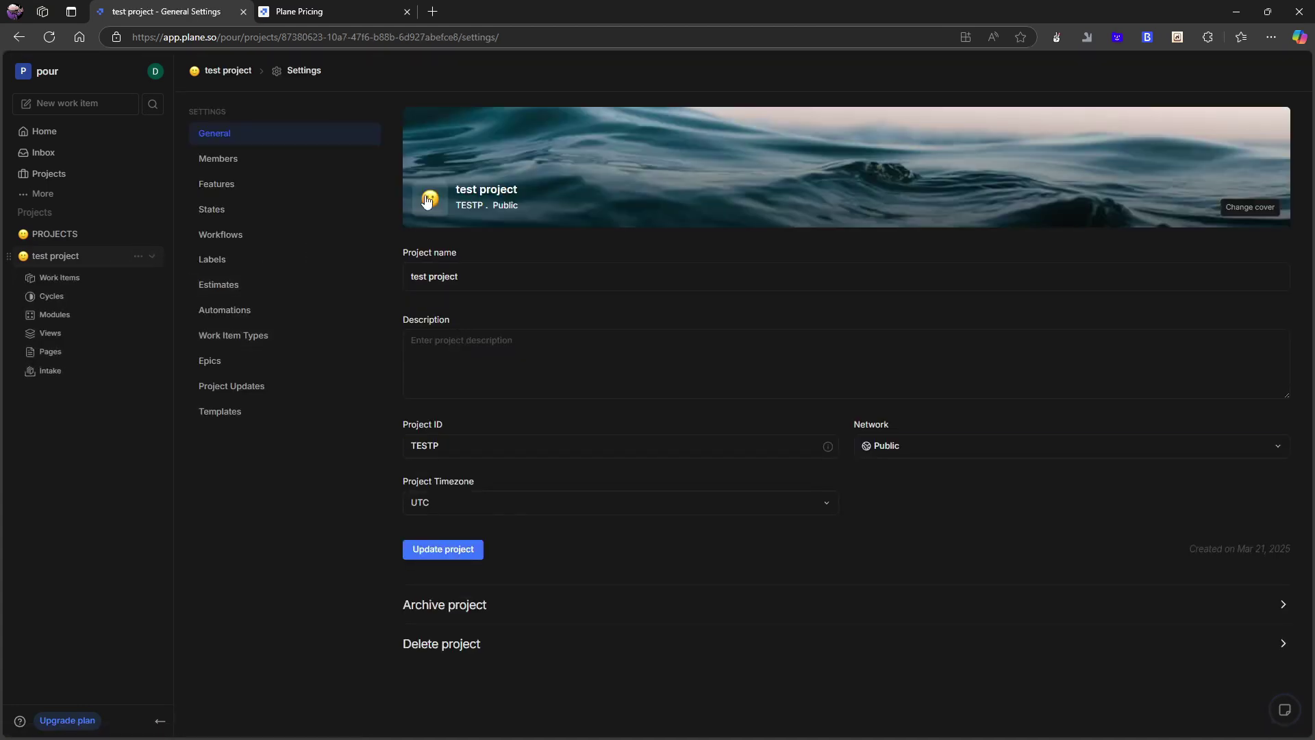
click(426, 200)
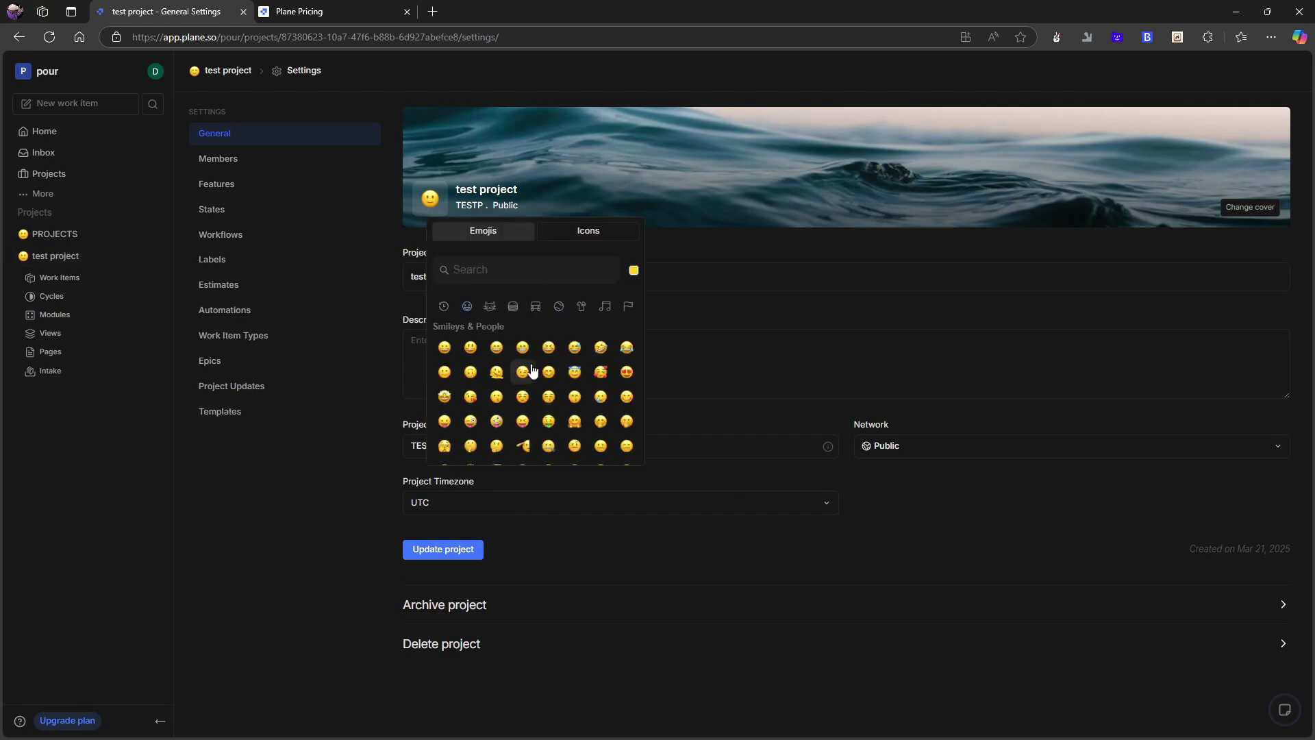
click(522, 372)
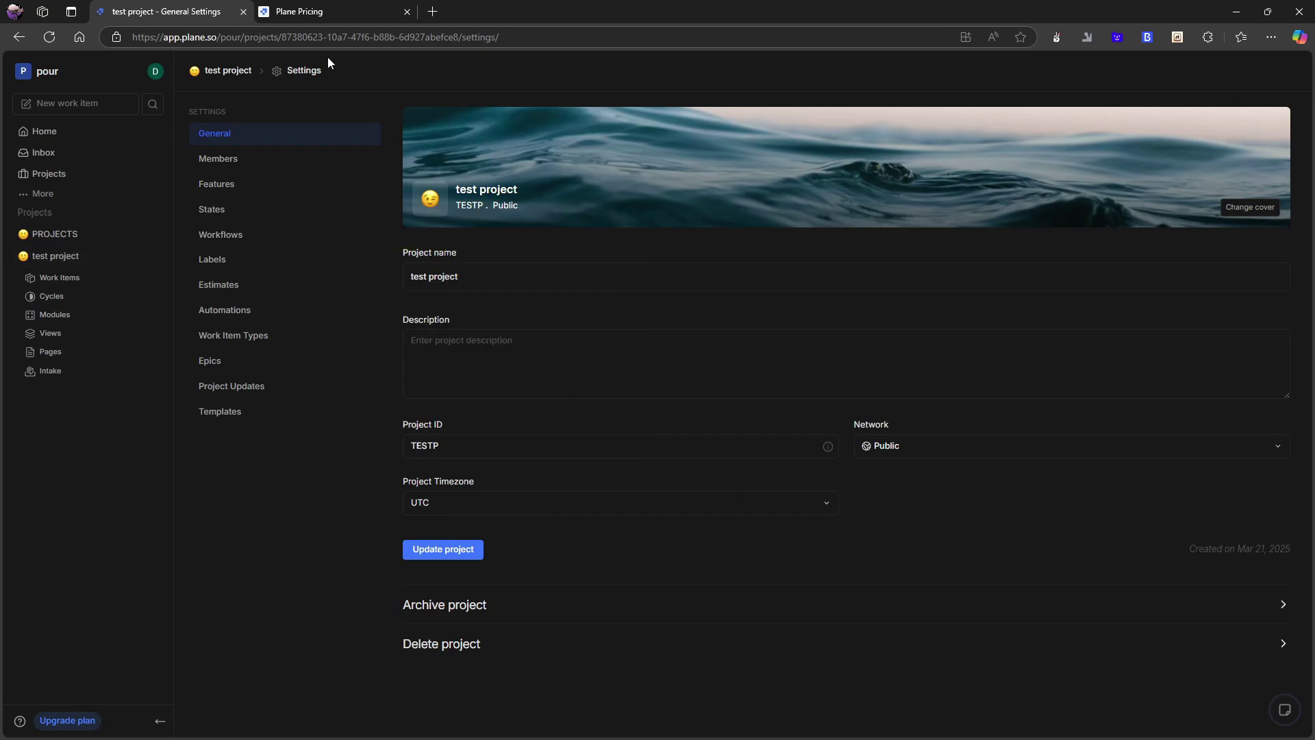
Check the workspace Inbox and examine the Home page's quickstart guide, quicklinks, recent items and stickies.
click(45, 133)
click(54, 156)
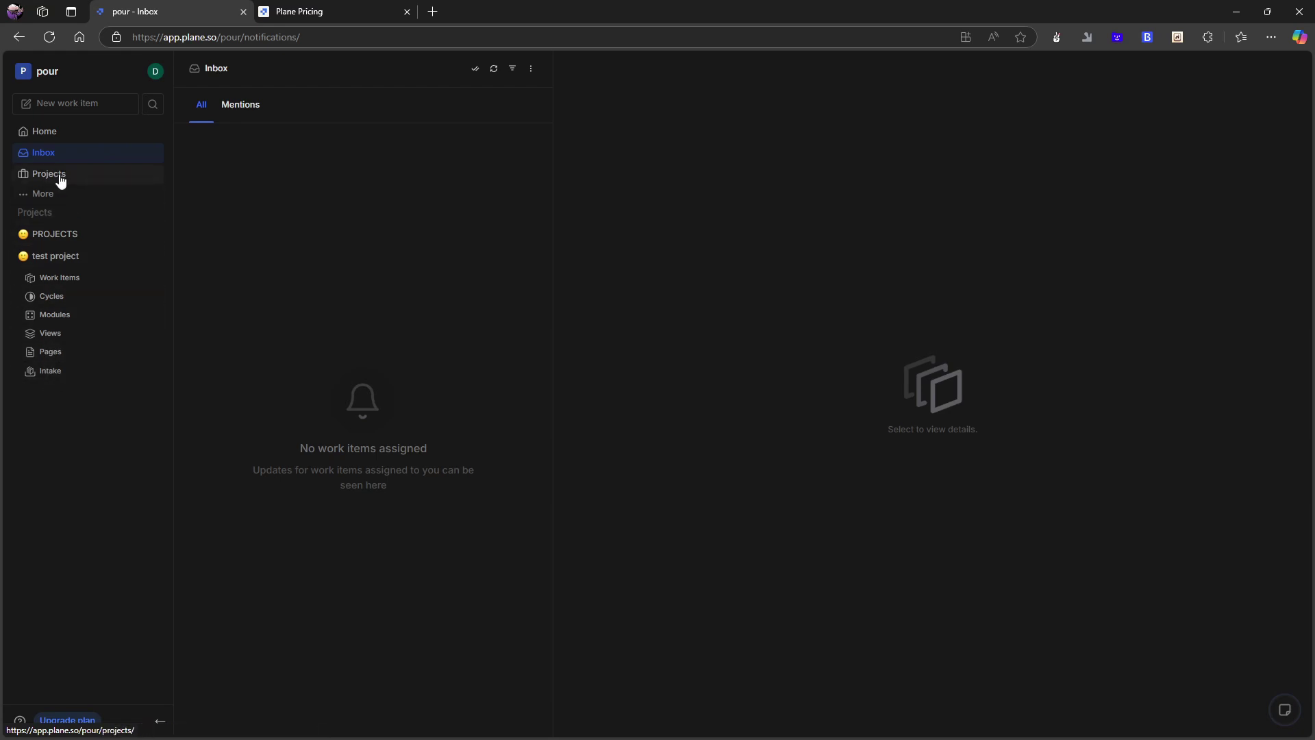
click(56, 131)
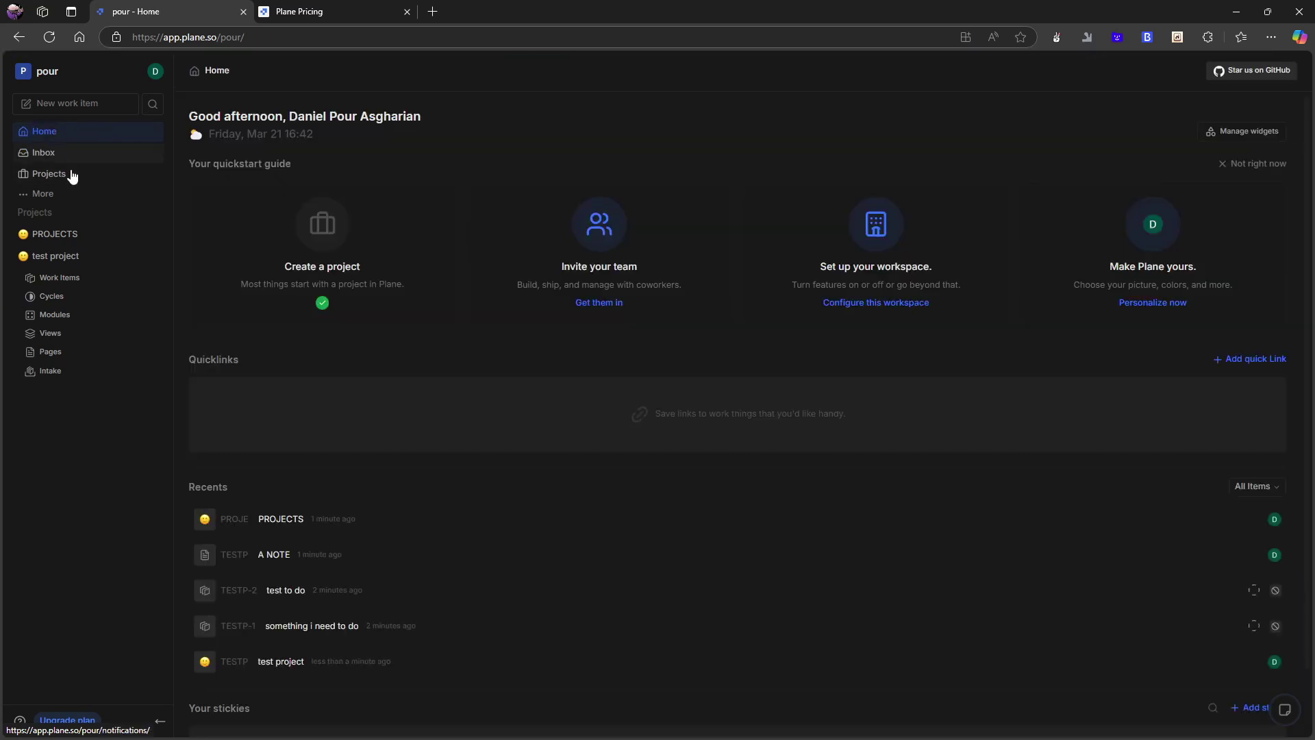
scroll(520, 355, down, 1)
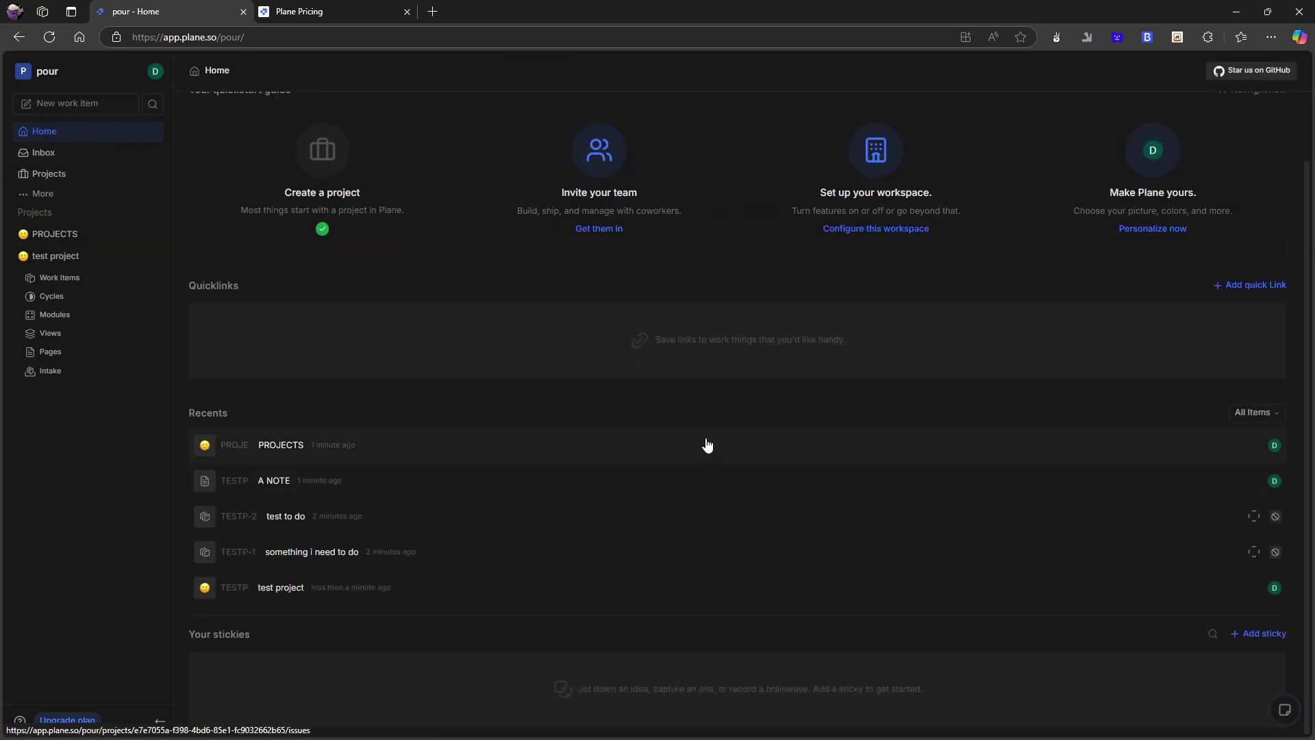
scroll(564, 363, up, 1)
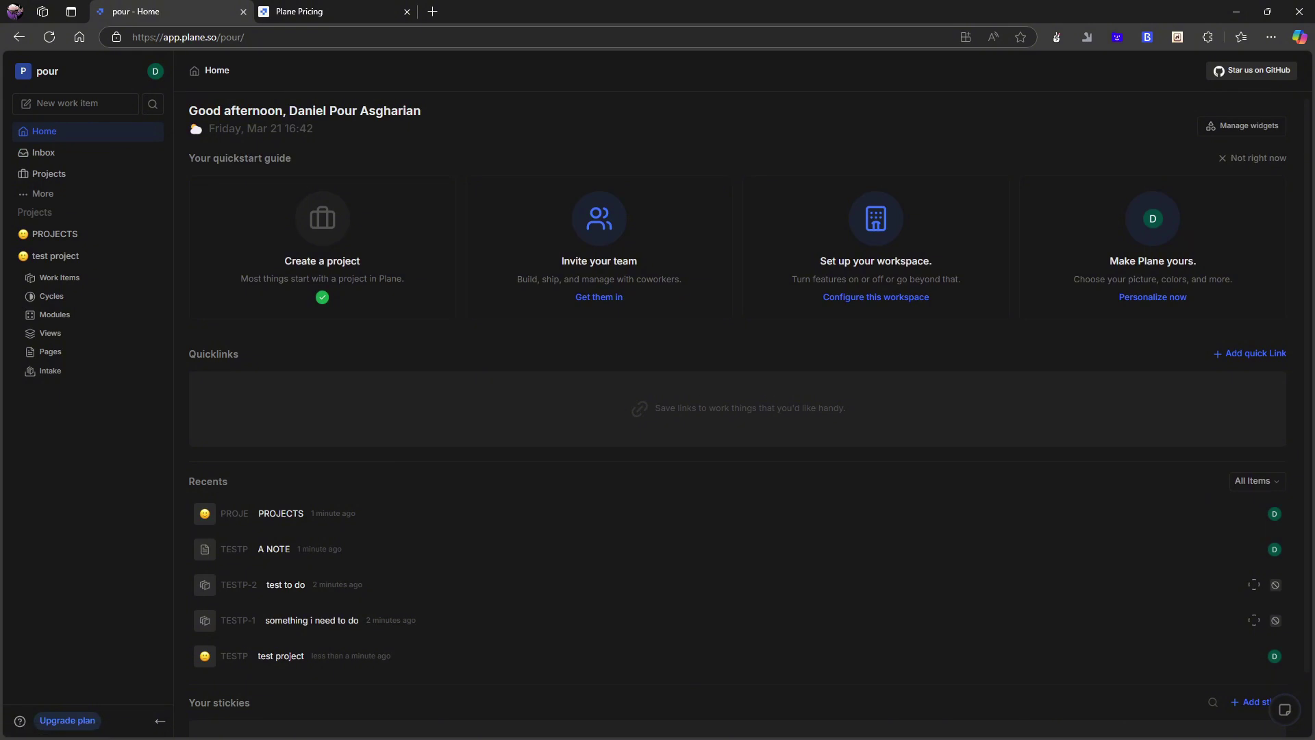